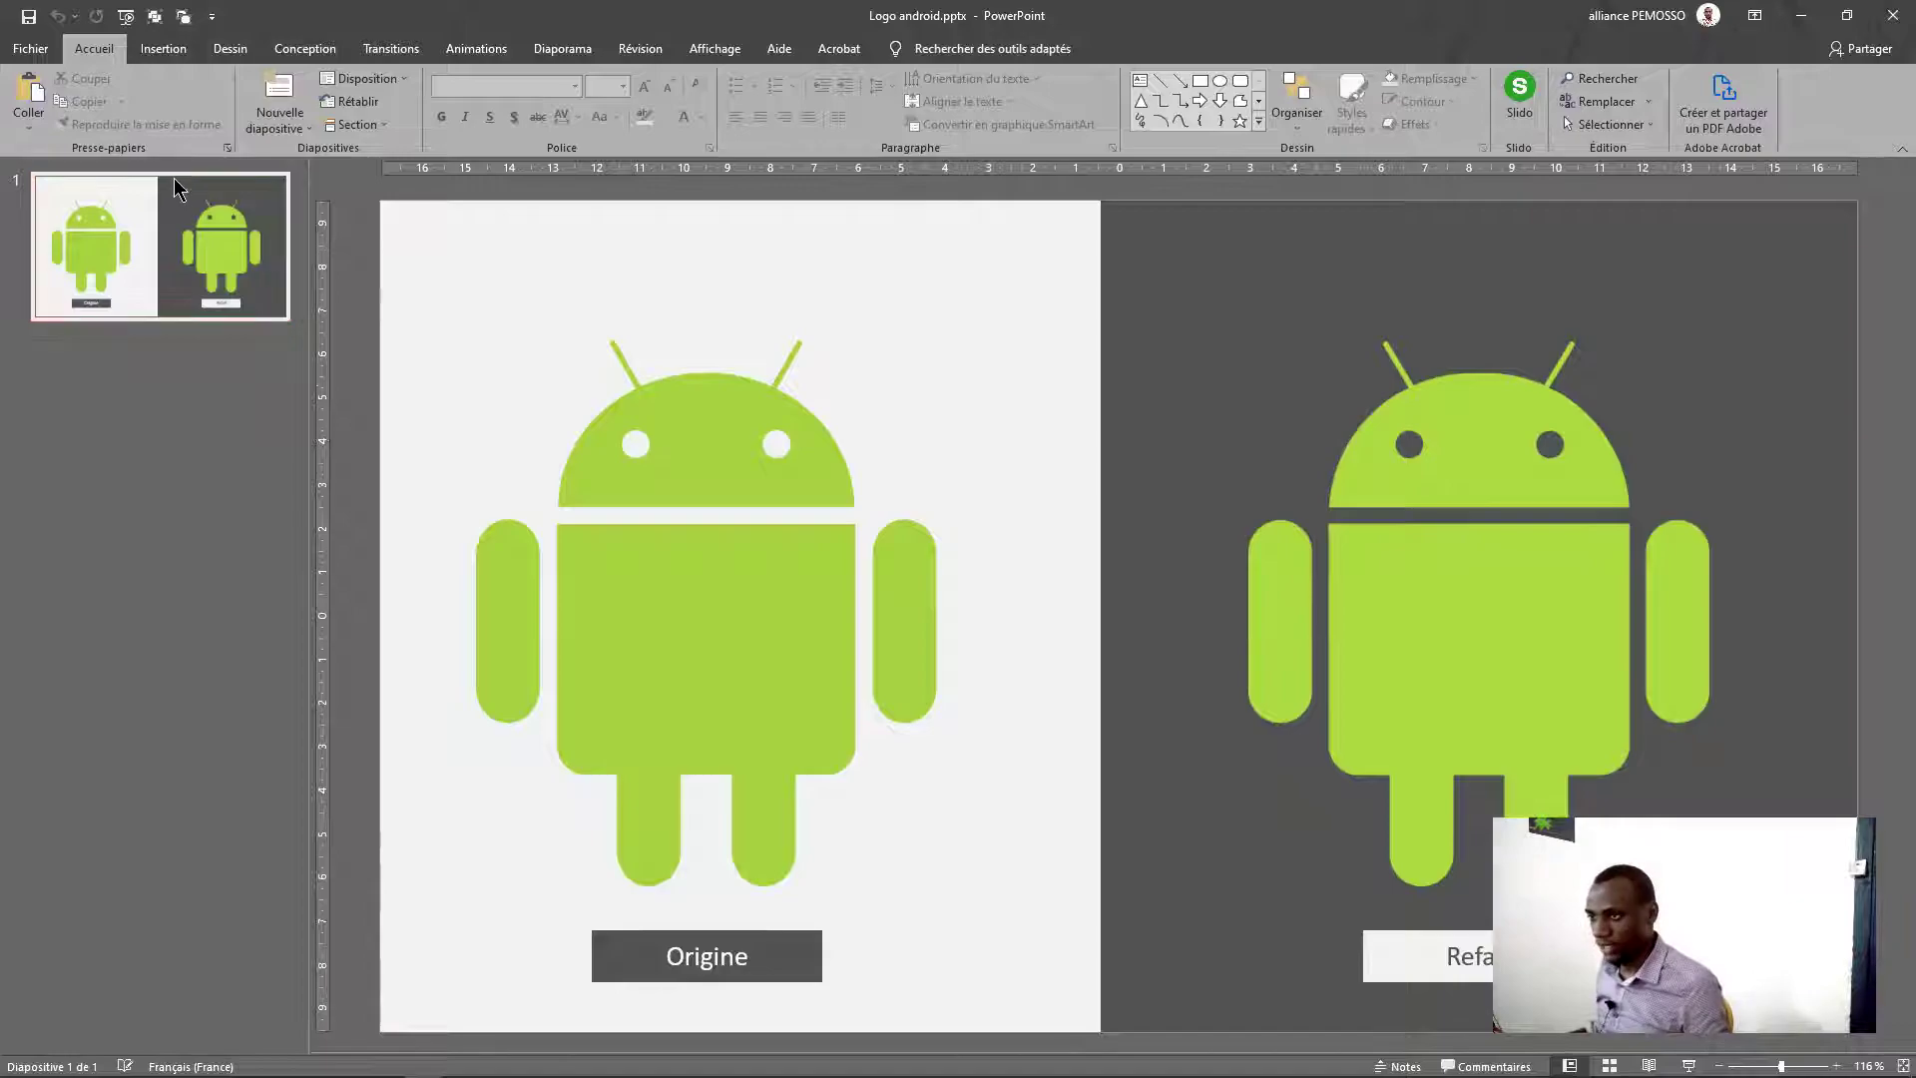
Paste a copy of the original Android image onto a new blank second slide
click(680, 605)
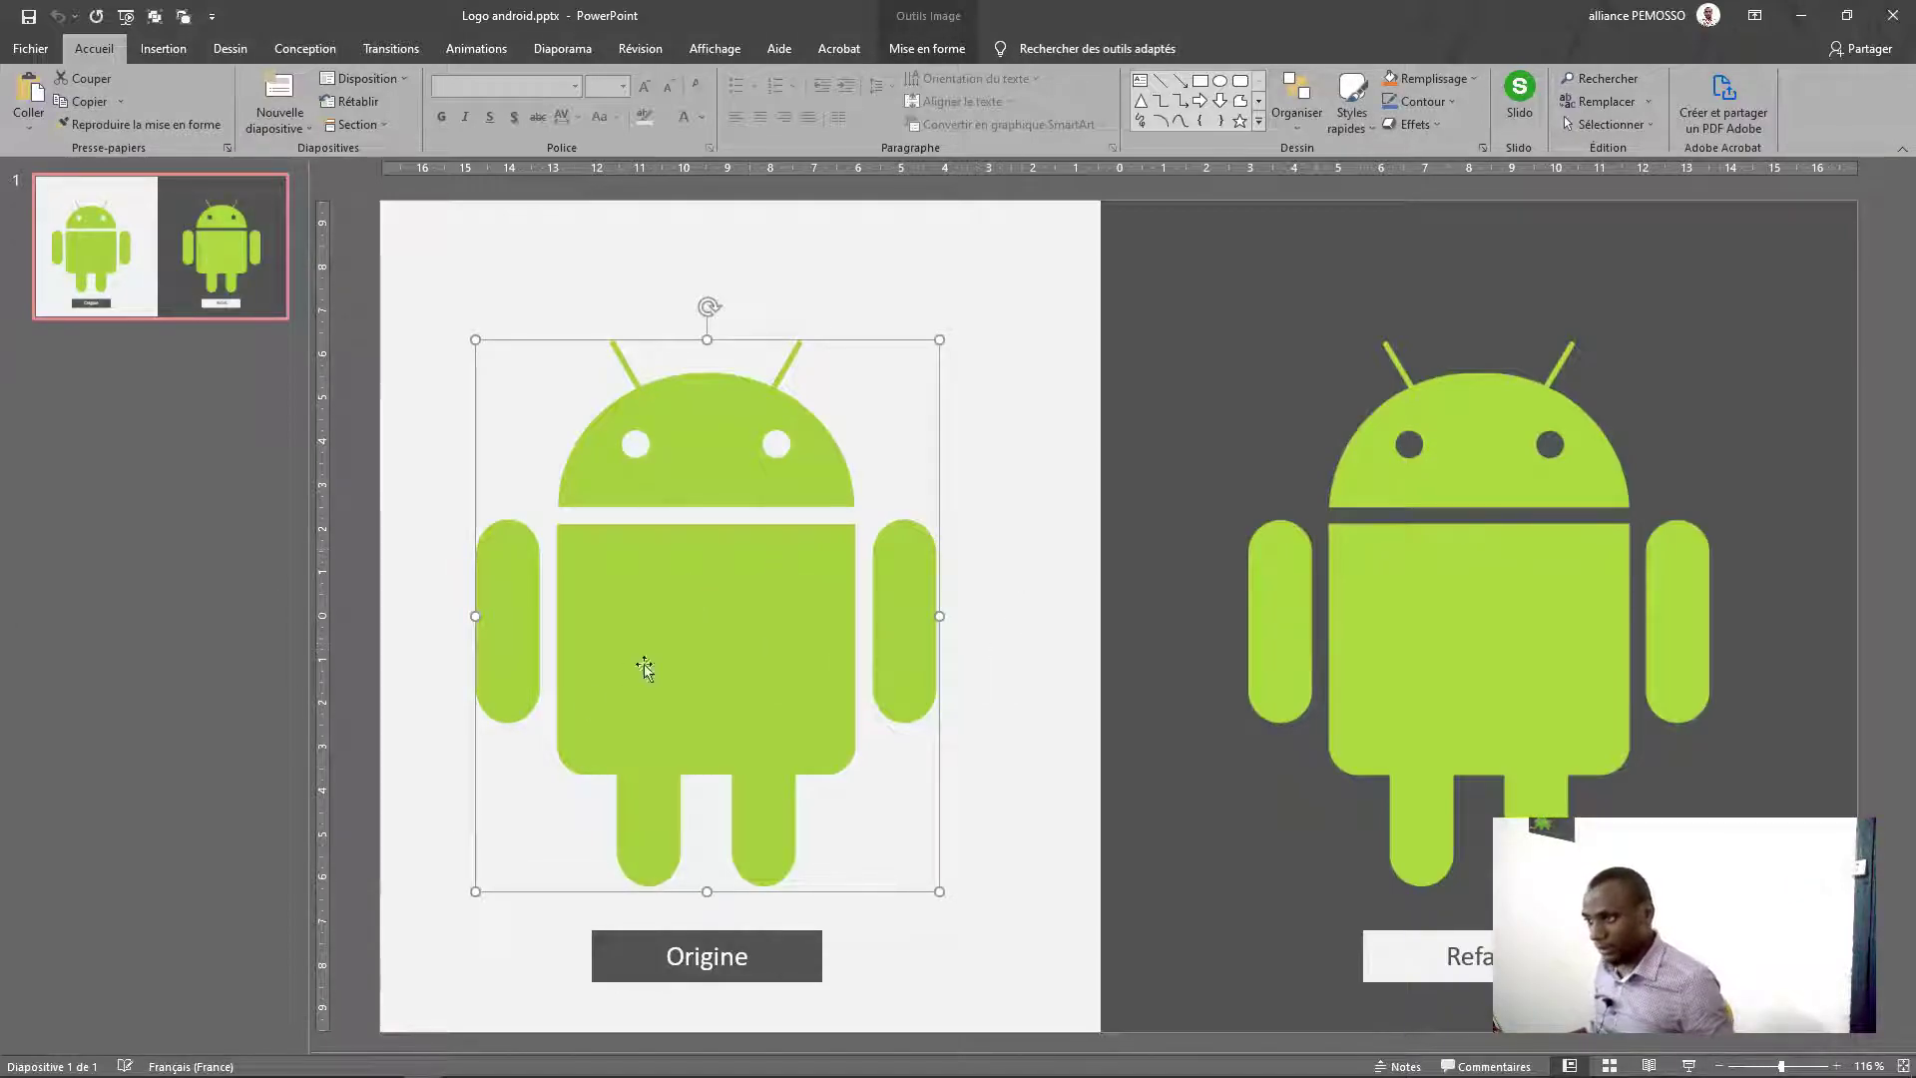
click(278, 121)
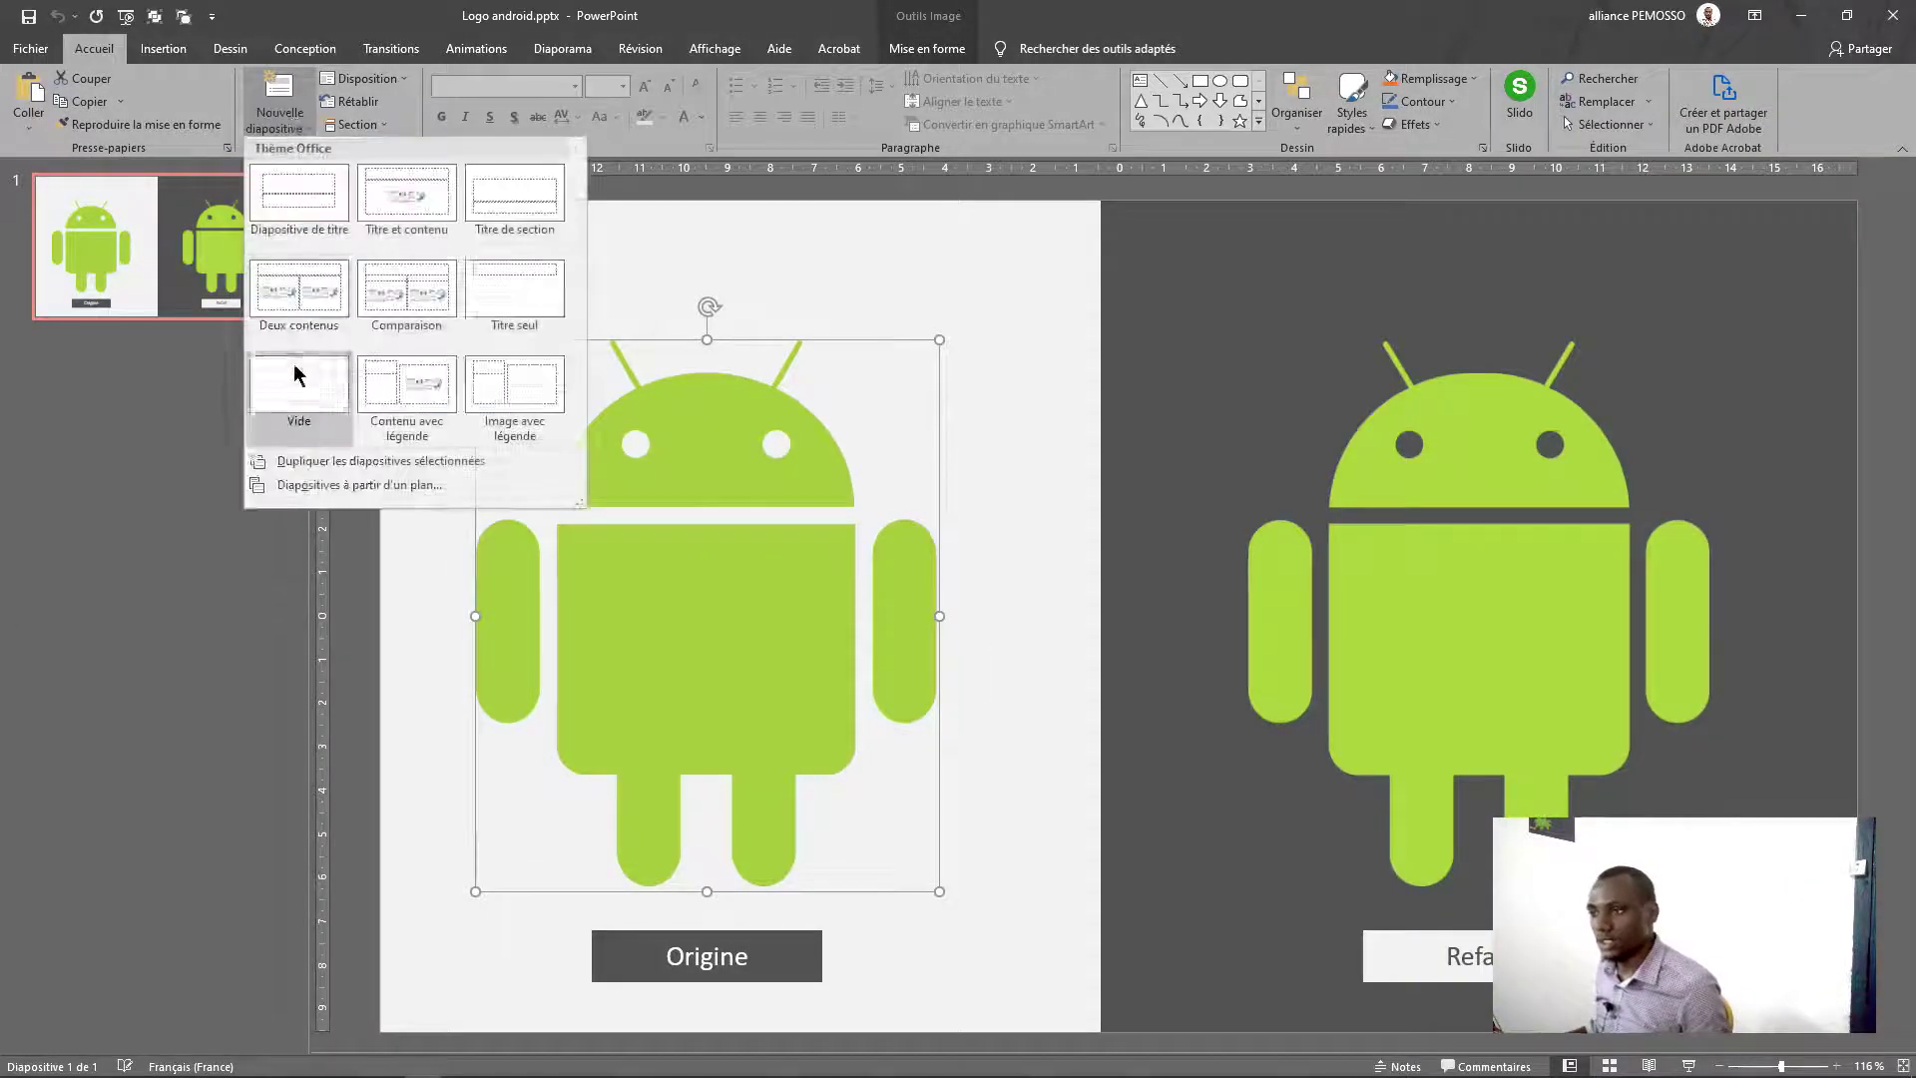
click(300, 385)
key(ctrl+v)
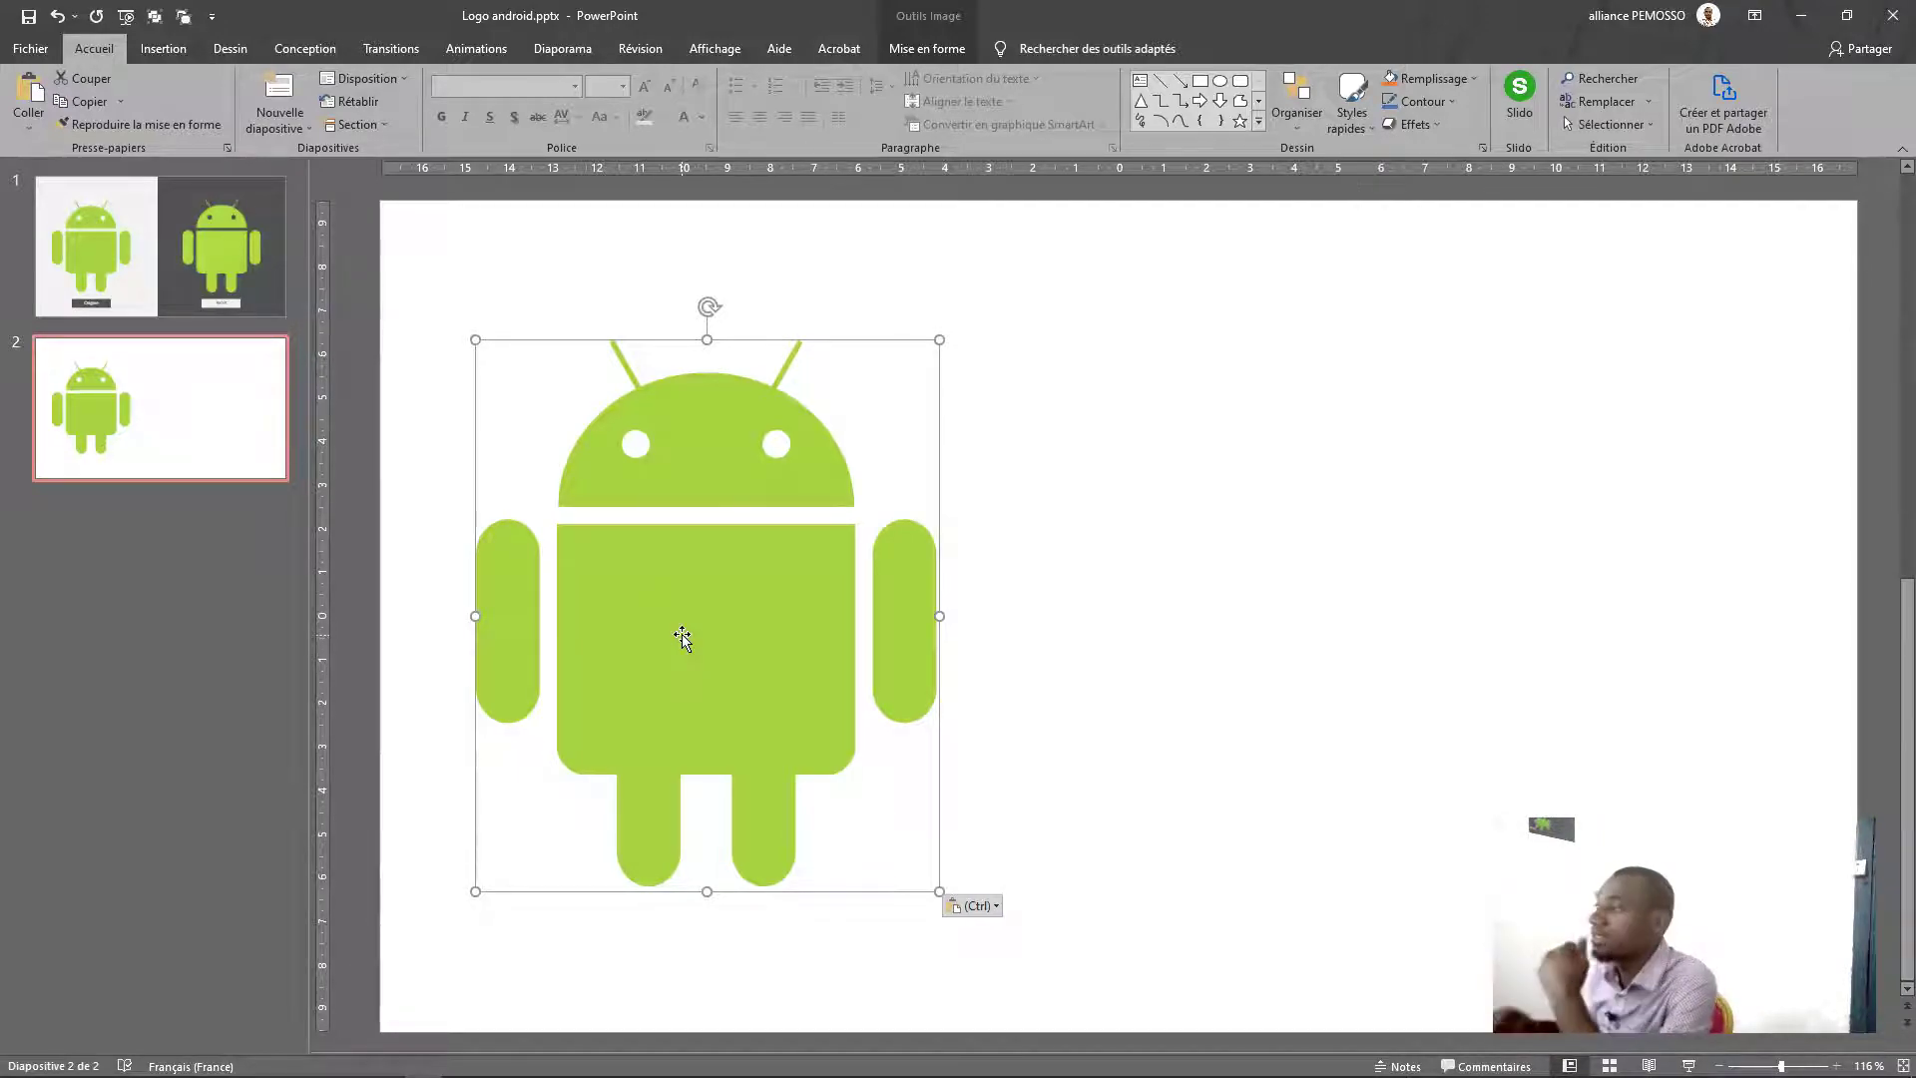
Draw a trial rounded rectangle beside the Android, adjust its rounding, then delete it
click(926, 48)
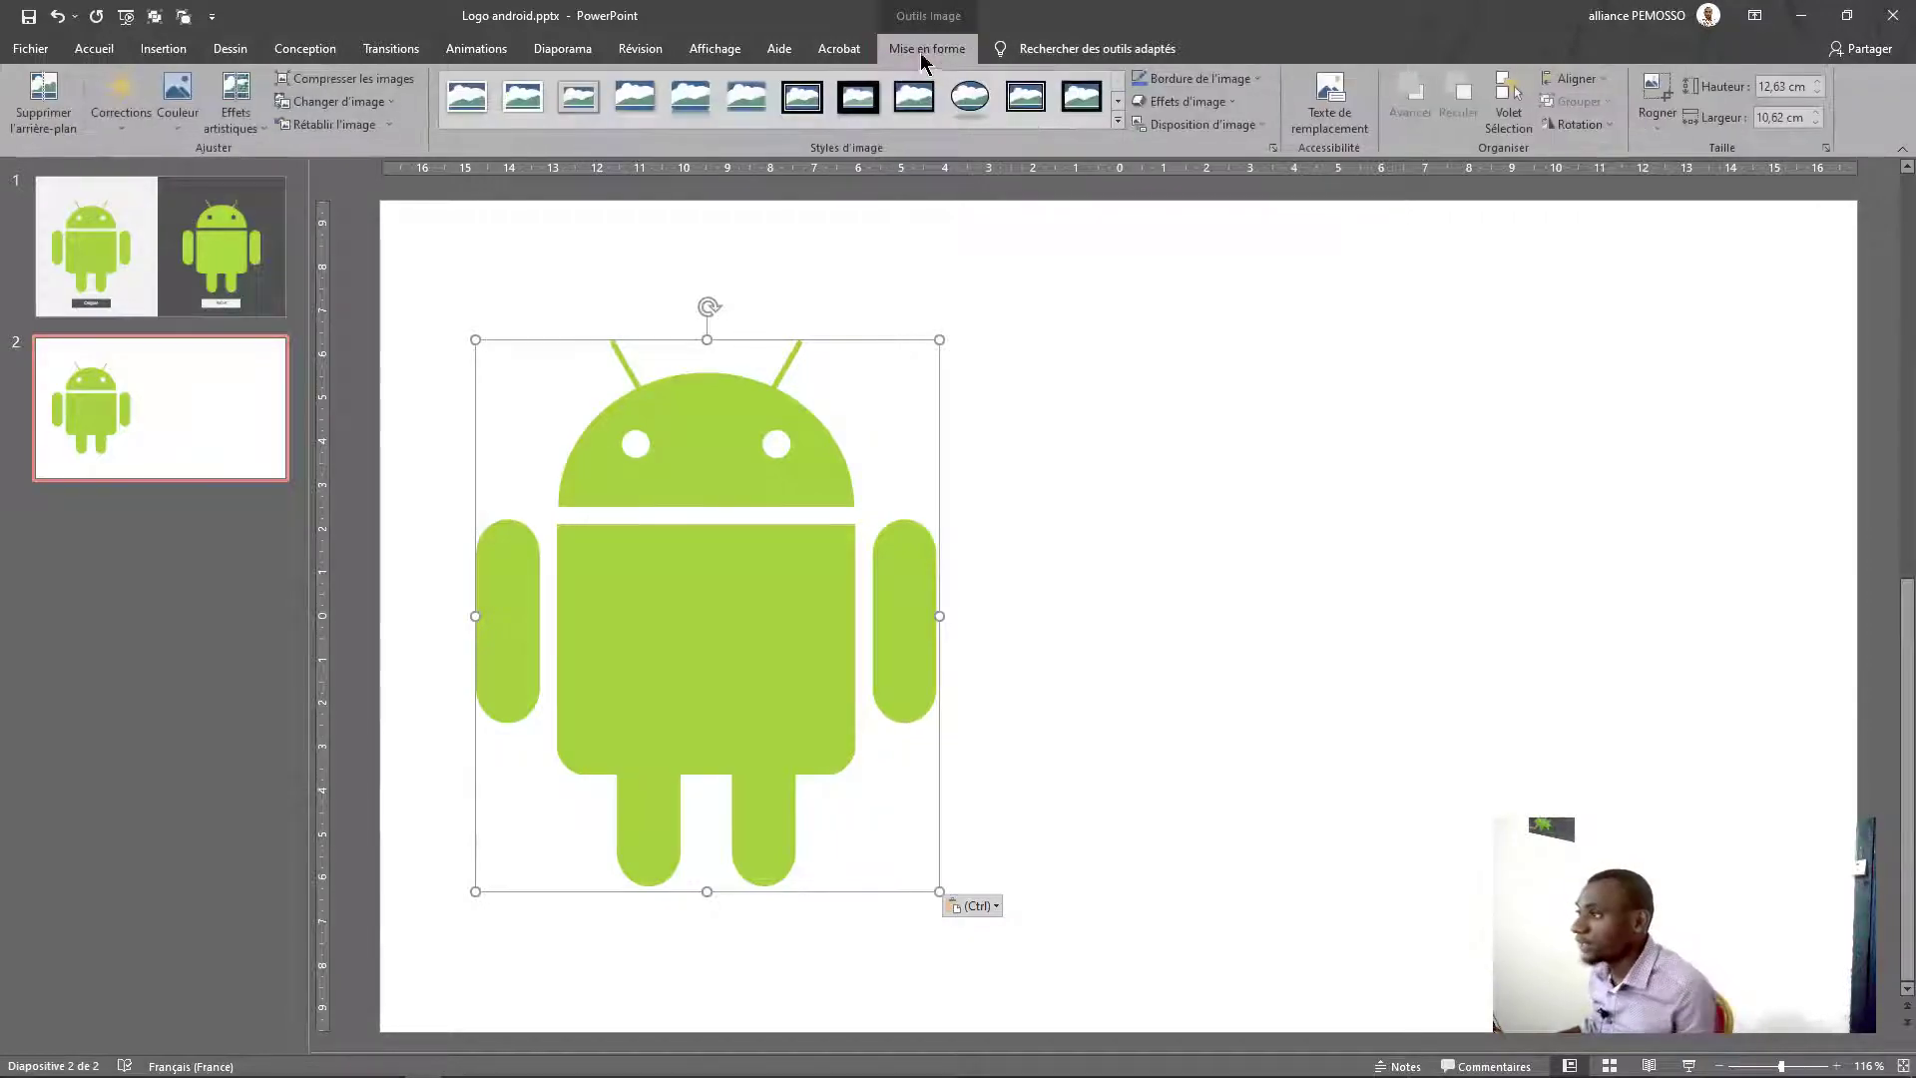
click(94, 48)
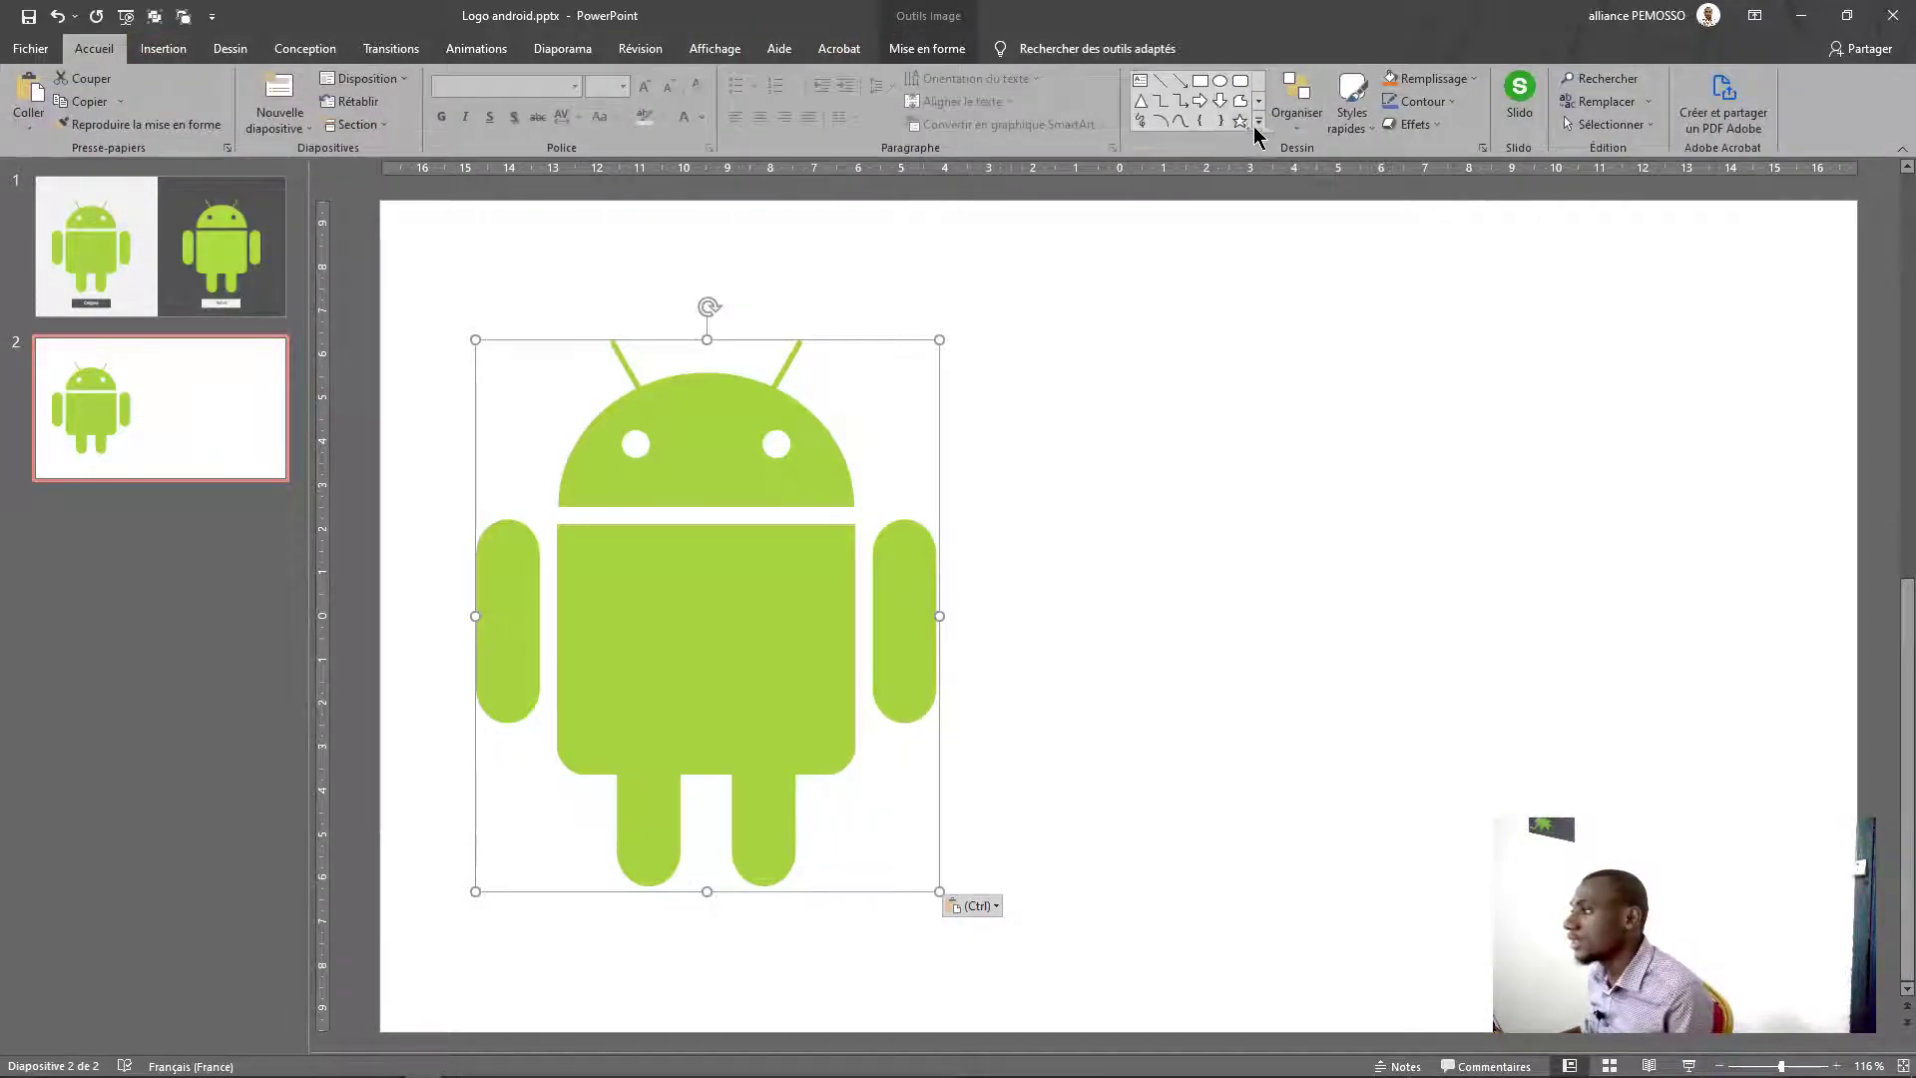
click(1258, 122)
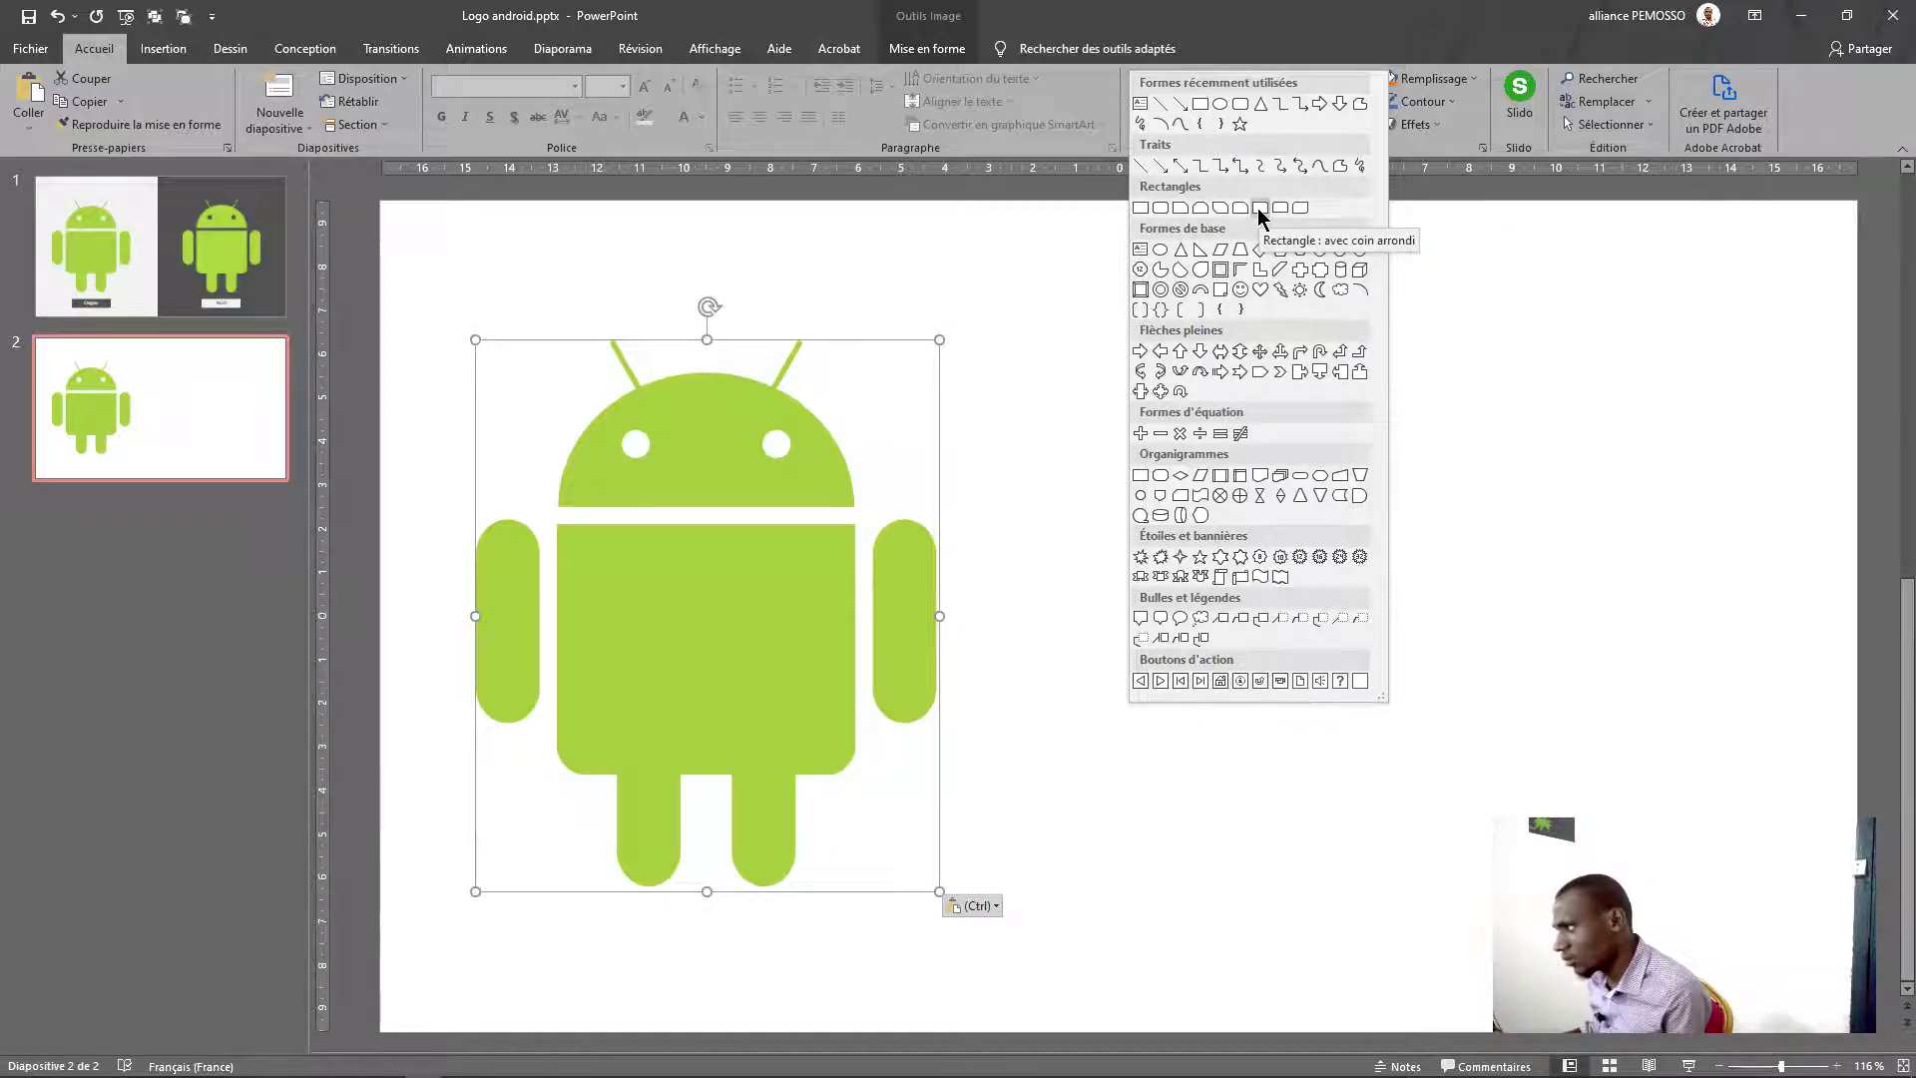
click(1259, 207)
drag(992, 377, 1479, 616)
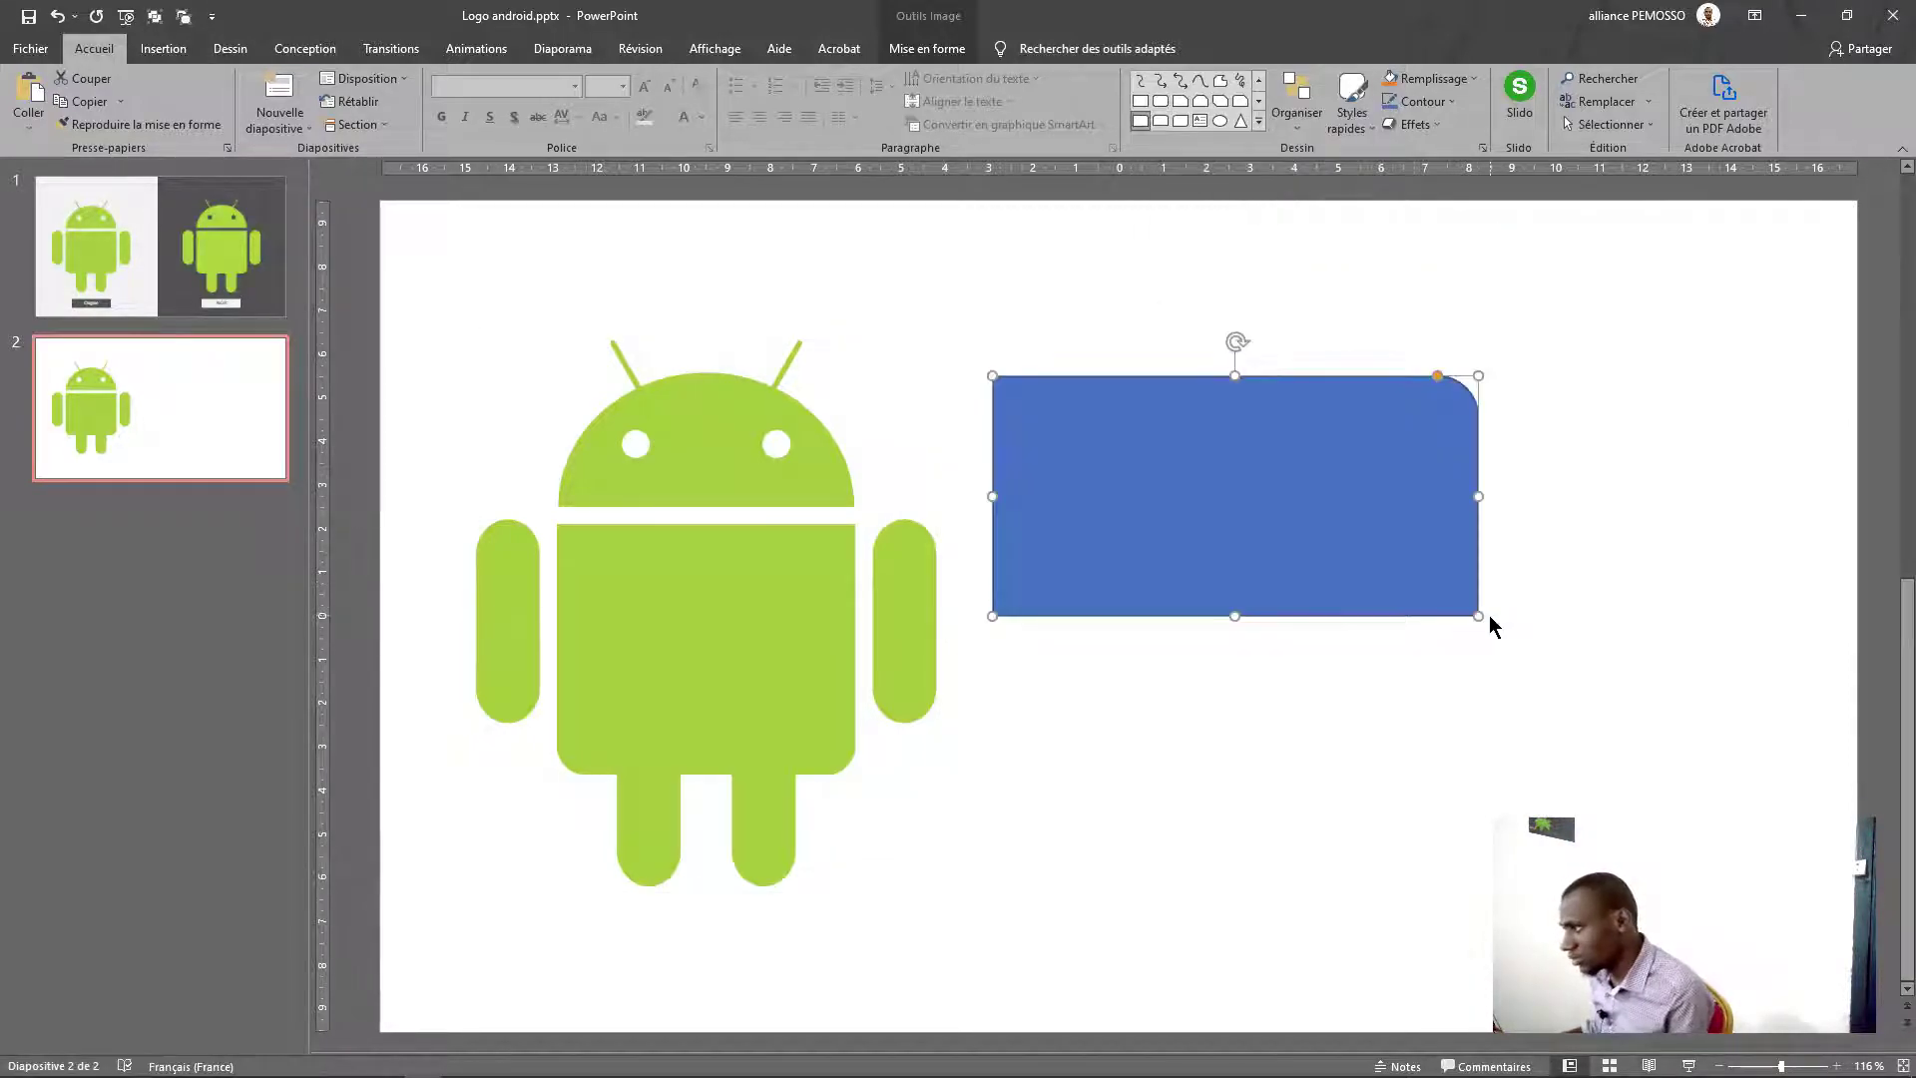
drag(1440, 386, 1308, 380)
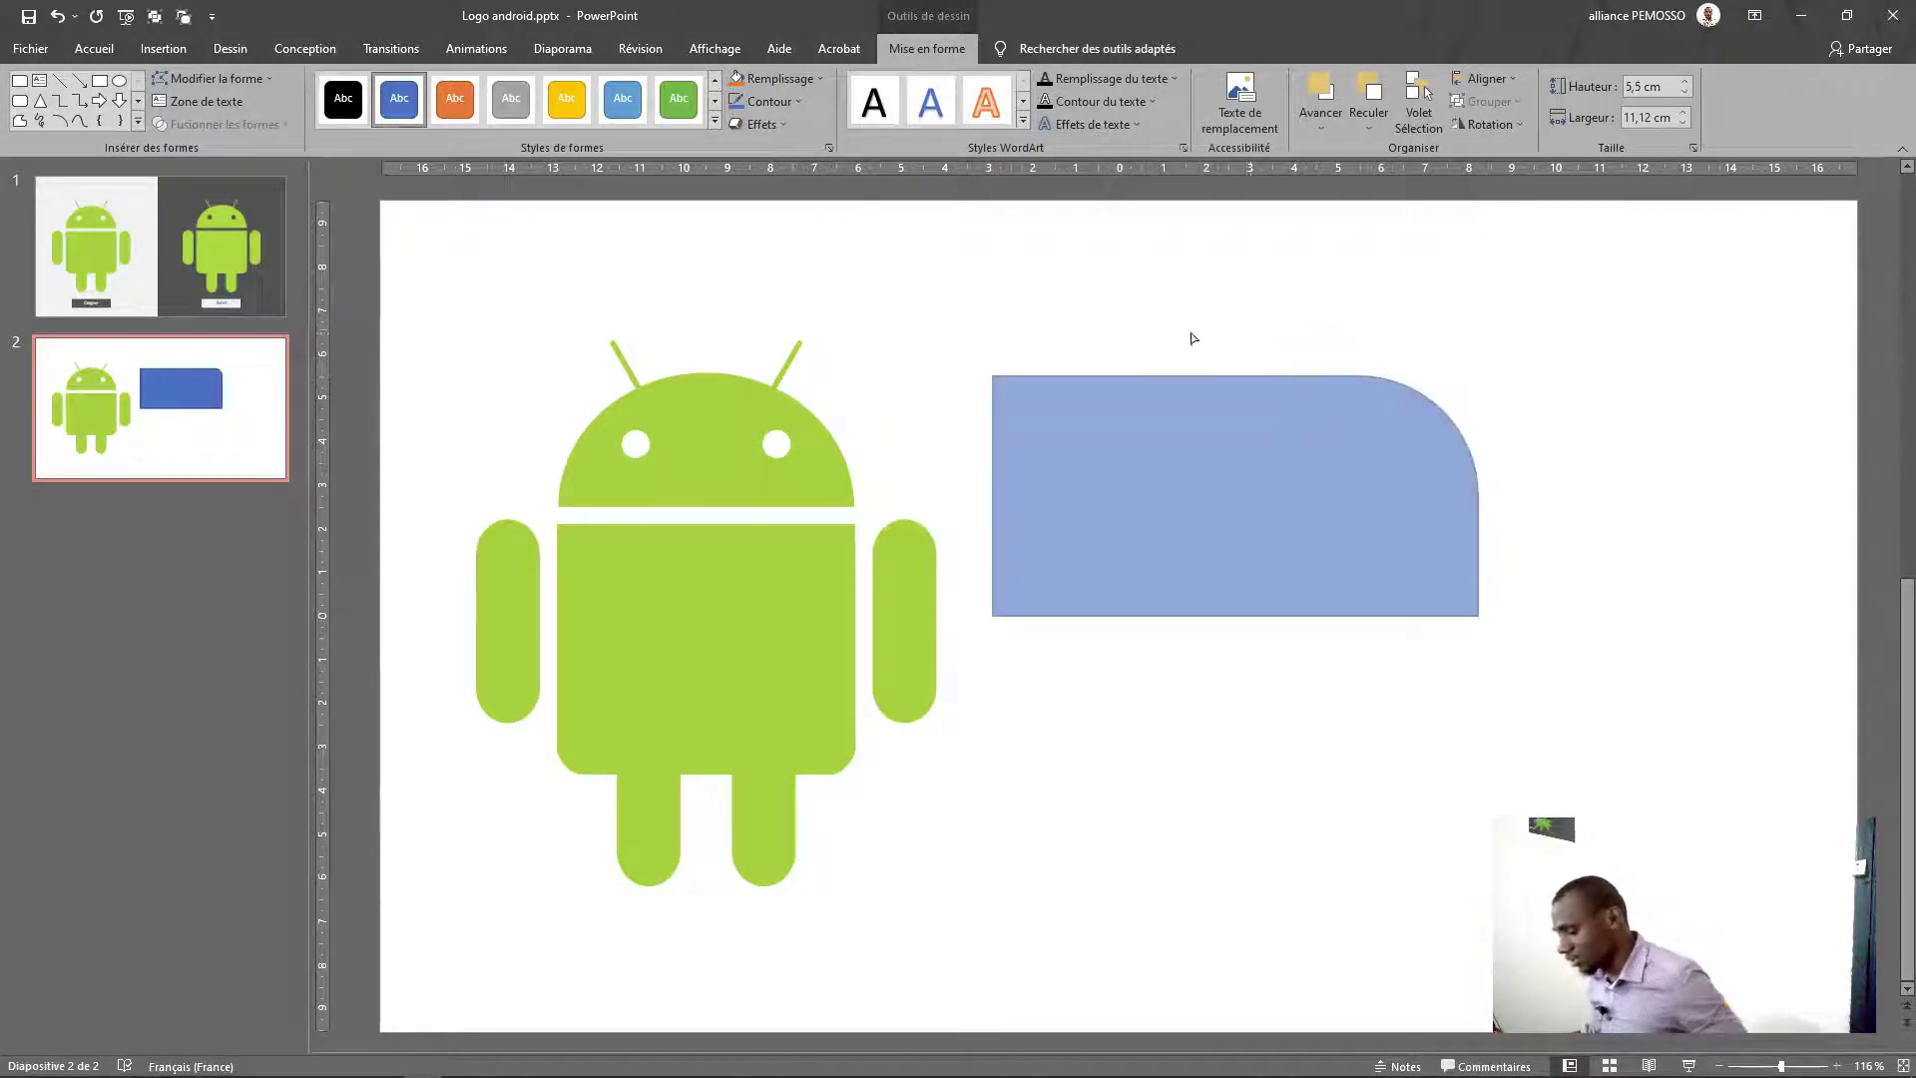
key(Delete)
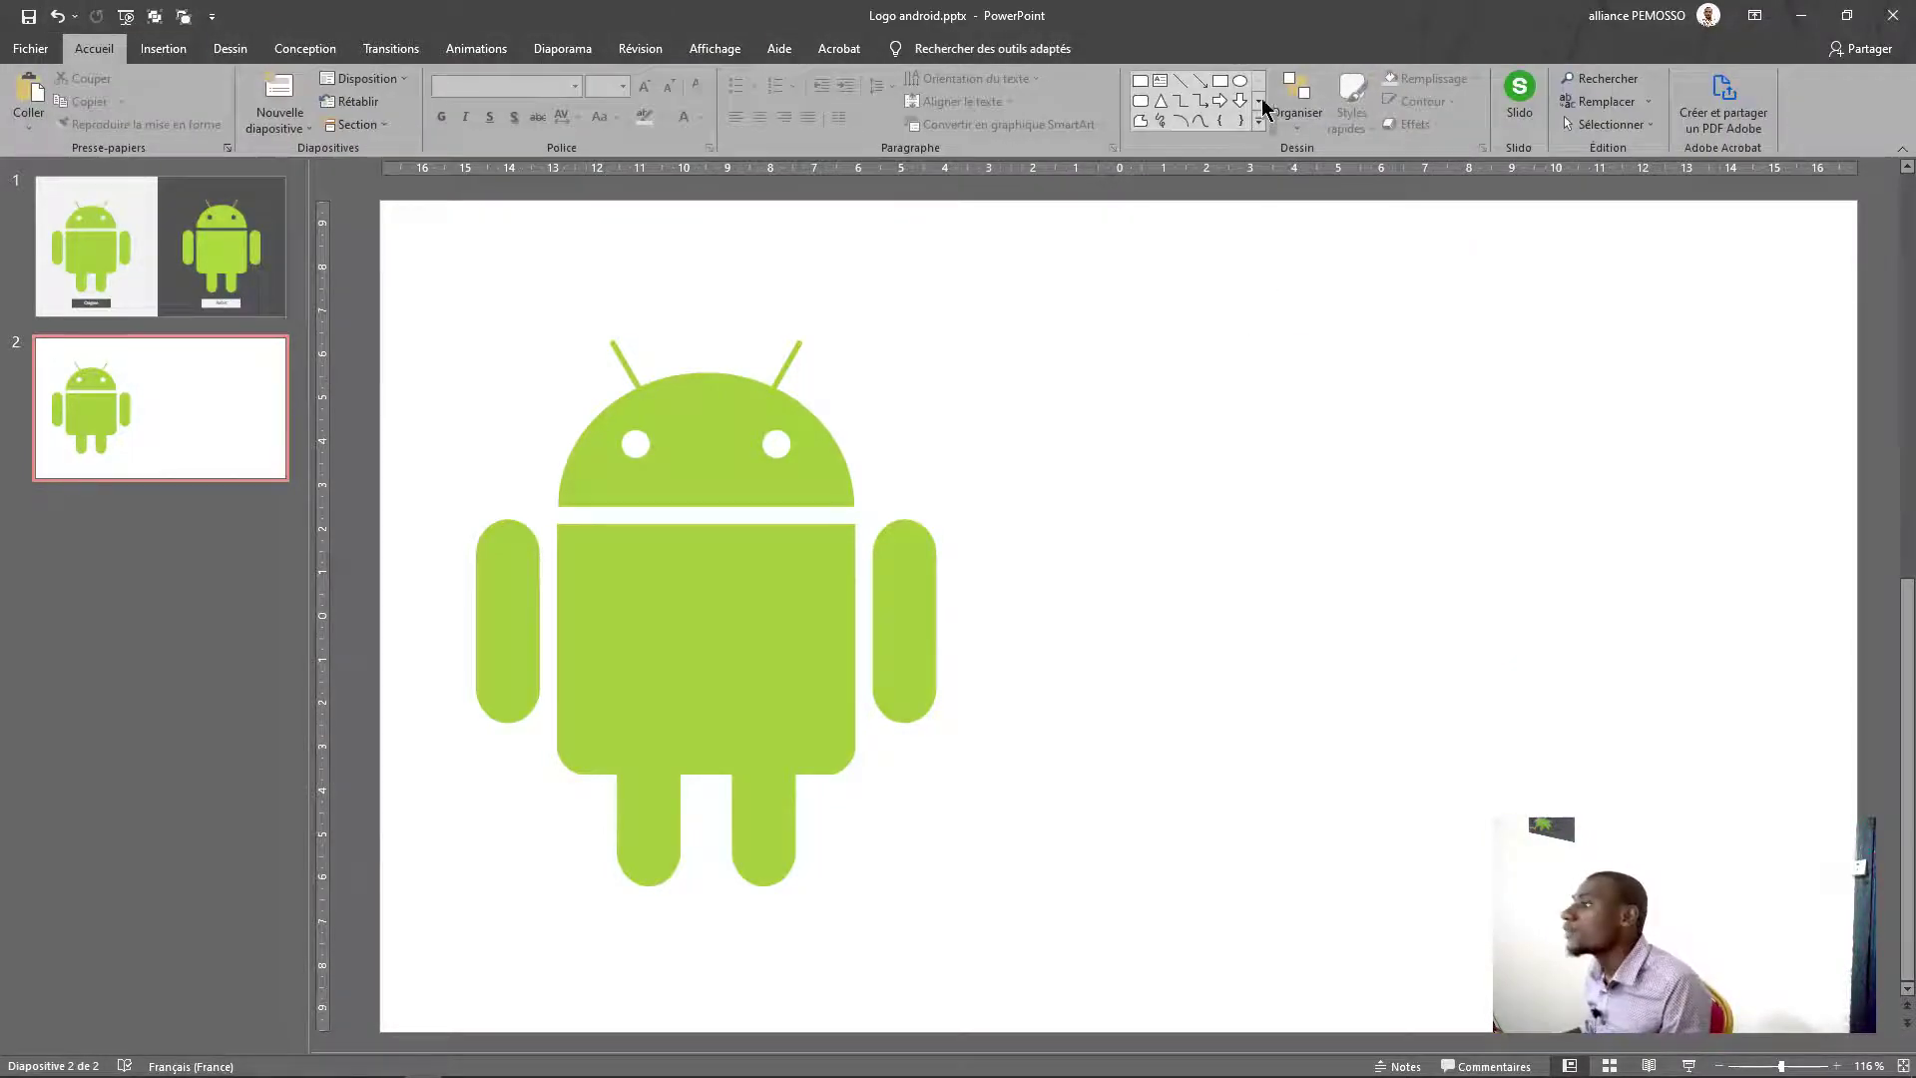
Draw a rectangle with rounded top corners and move it over the Android figure
click(1331, 135)
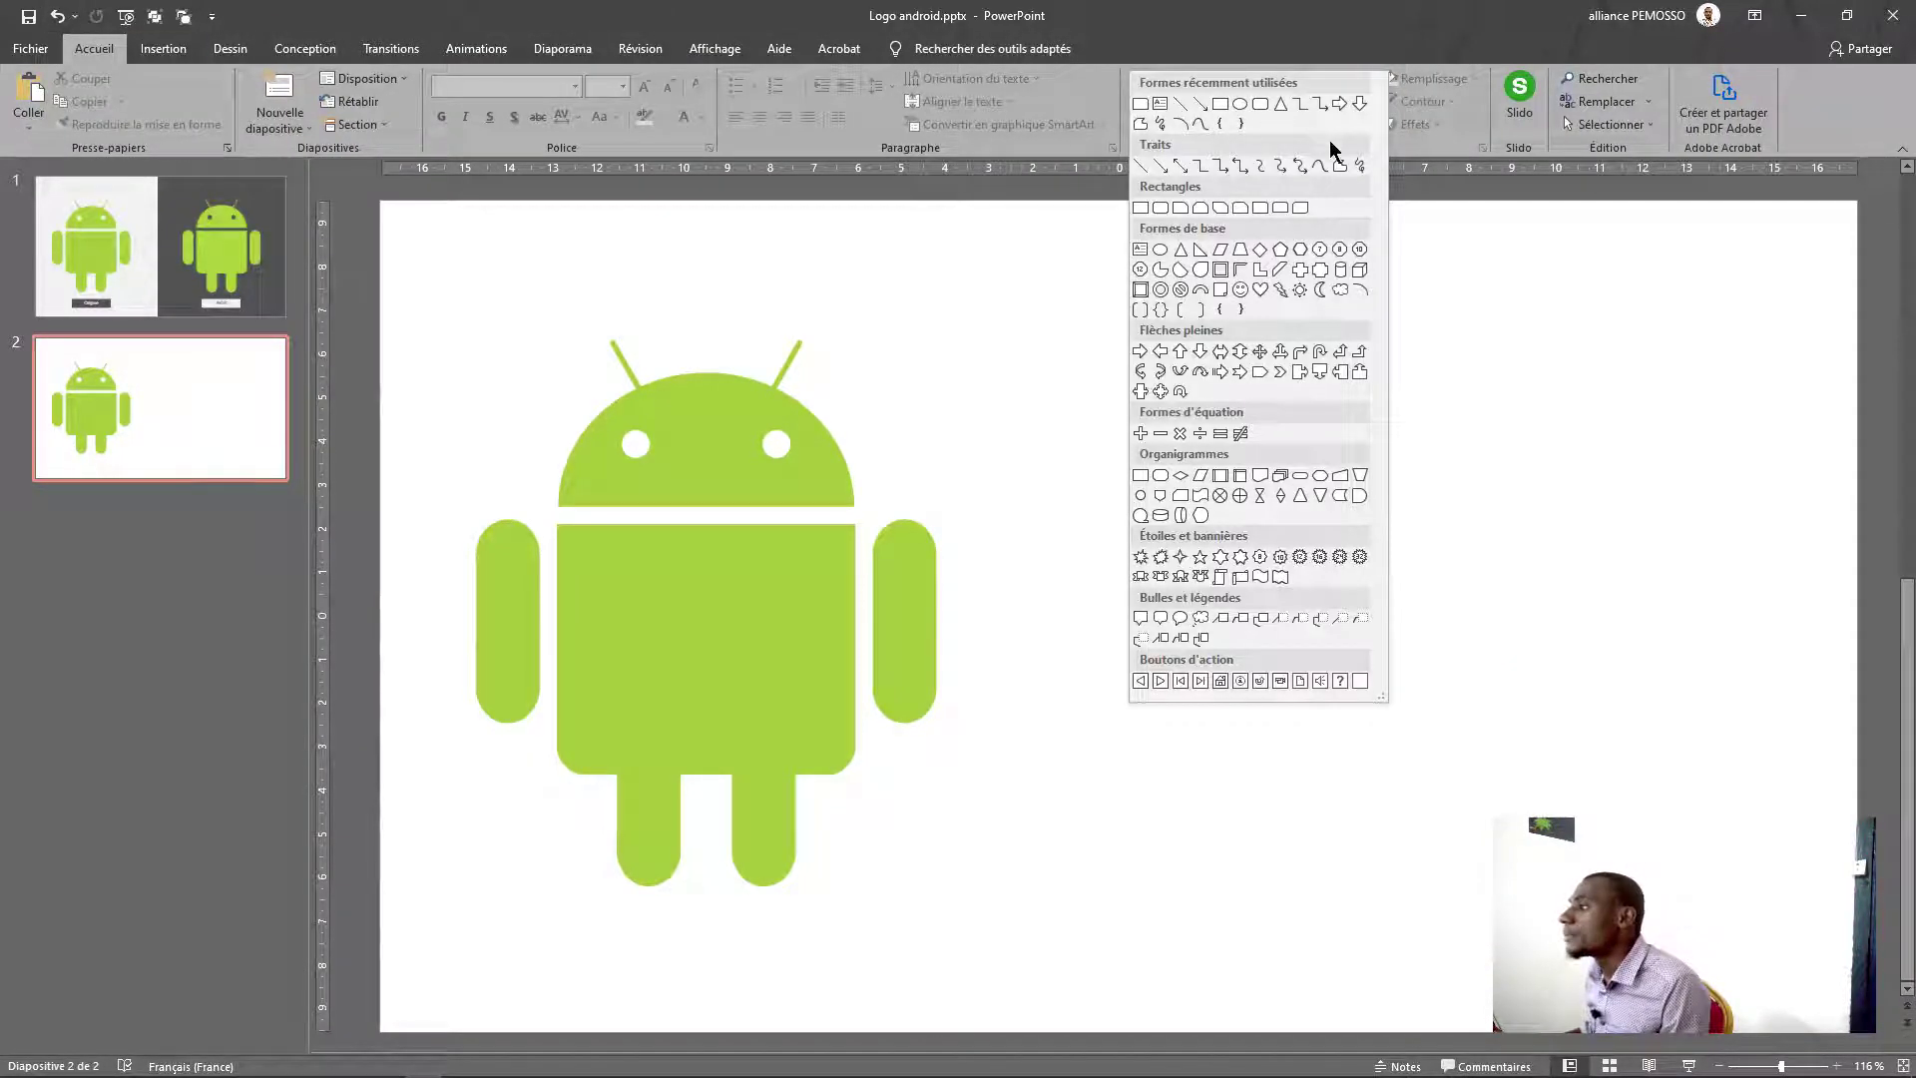
click(1282, 208)
drag(1115, 327, 1733, 552)
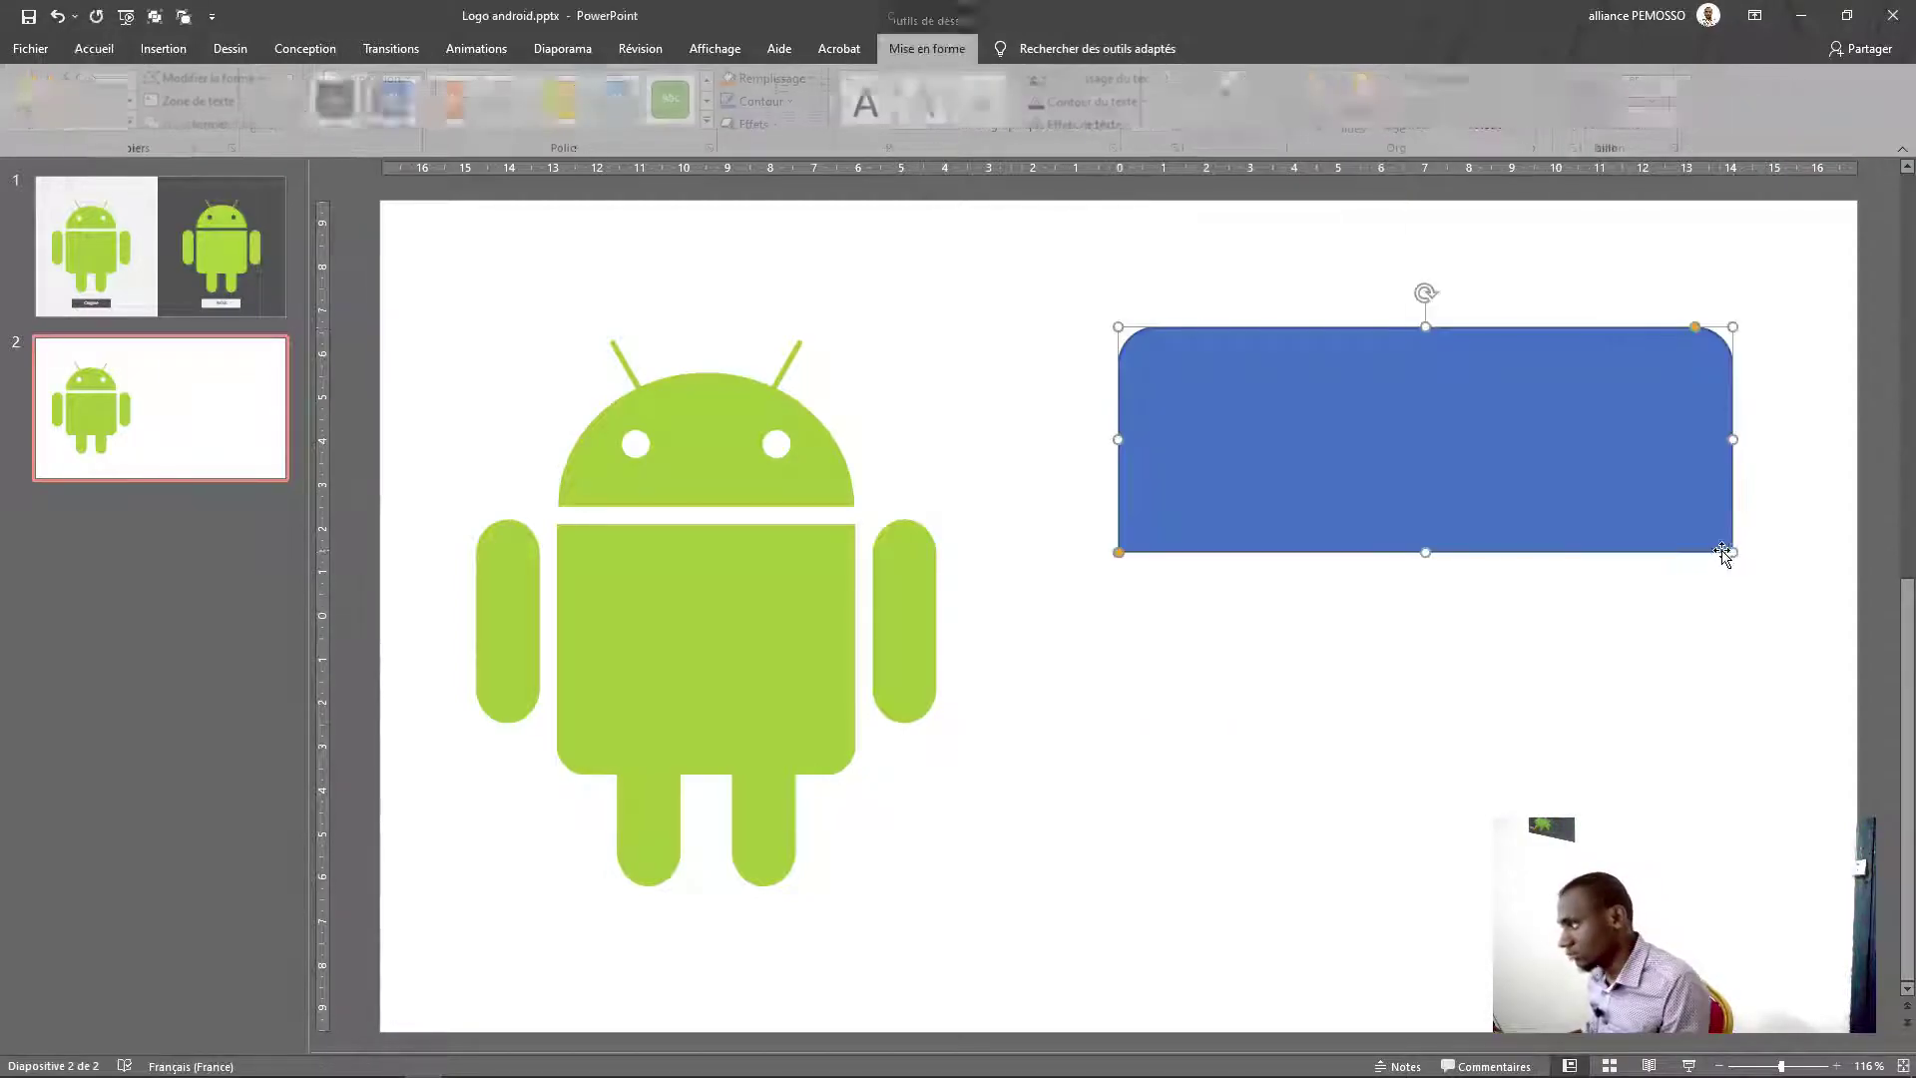
drag(1610, 456, 1542, 469)
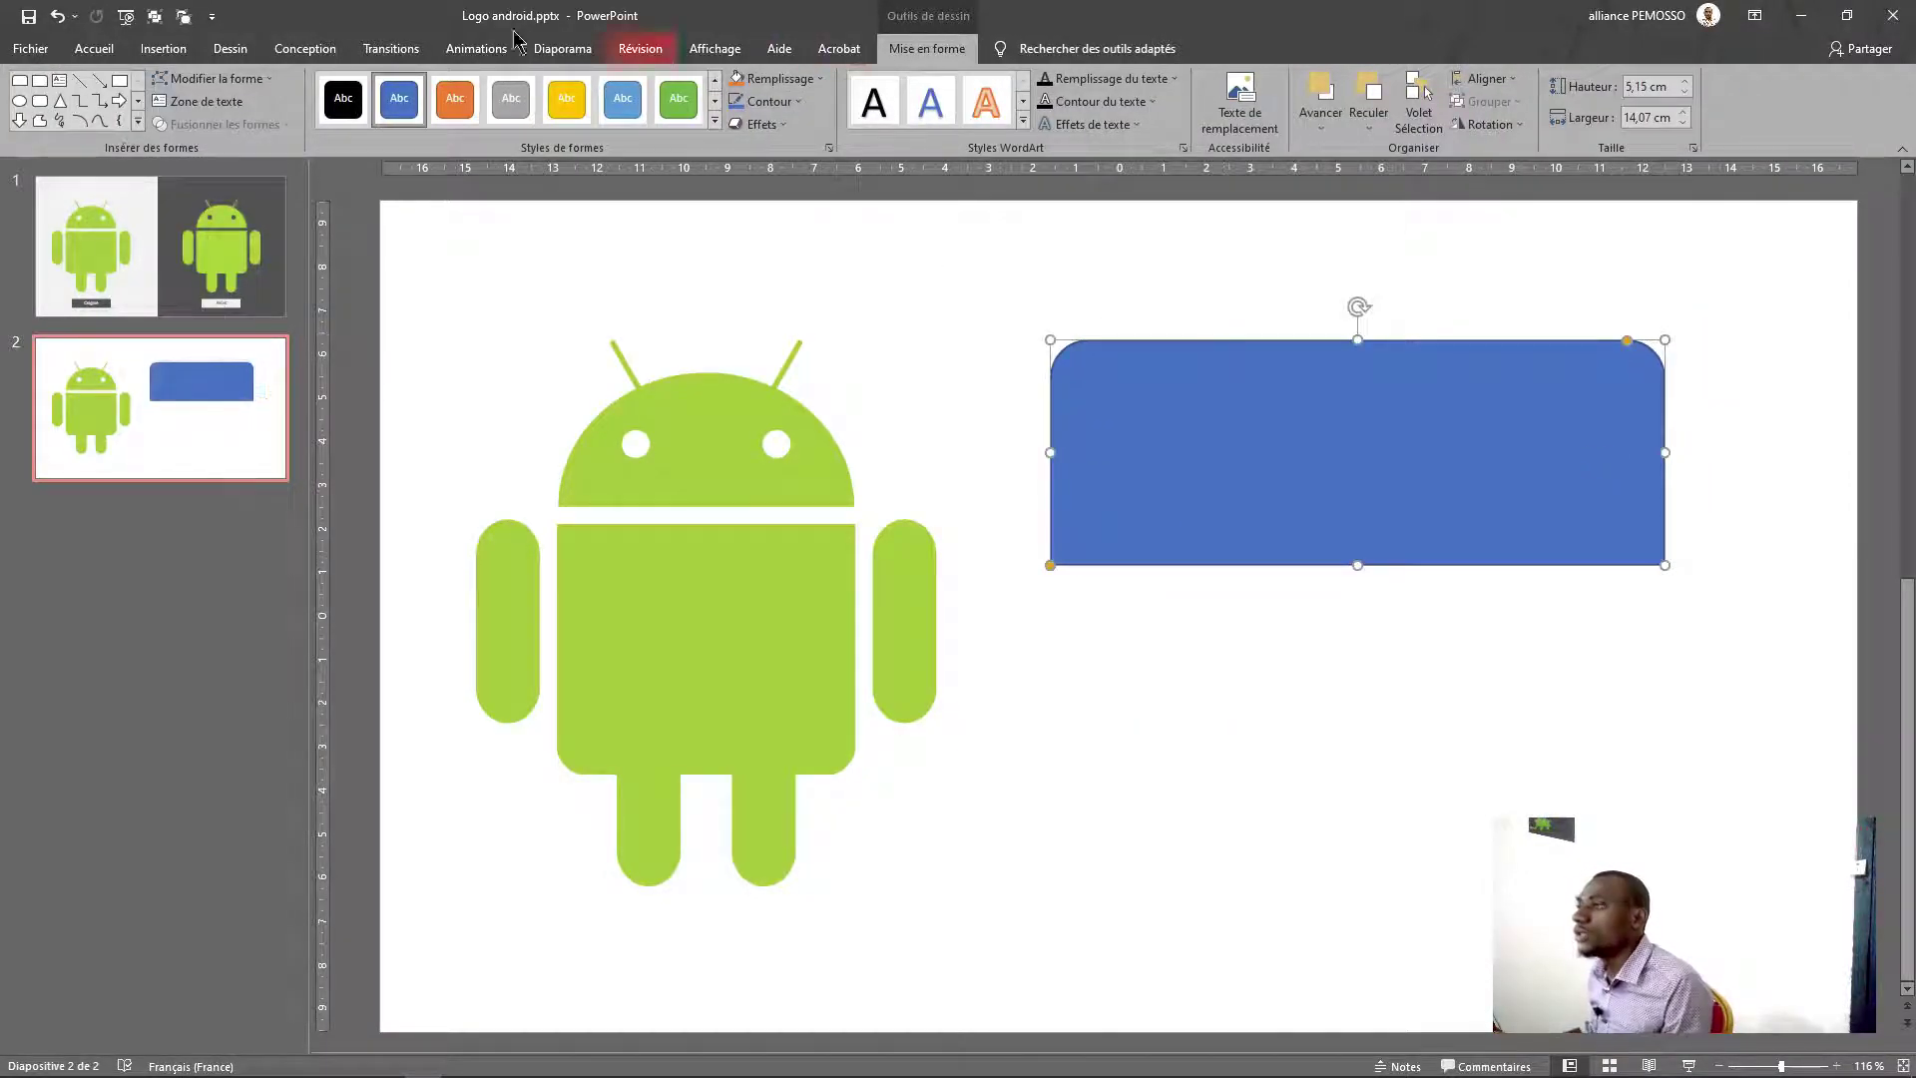
click(138, 122)
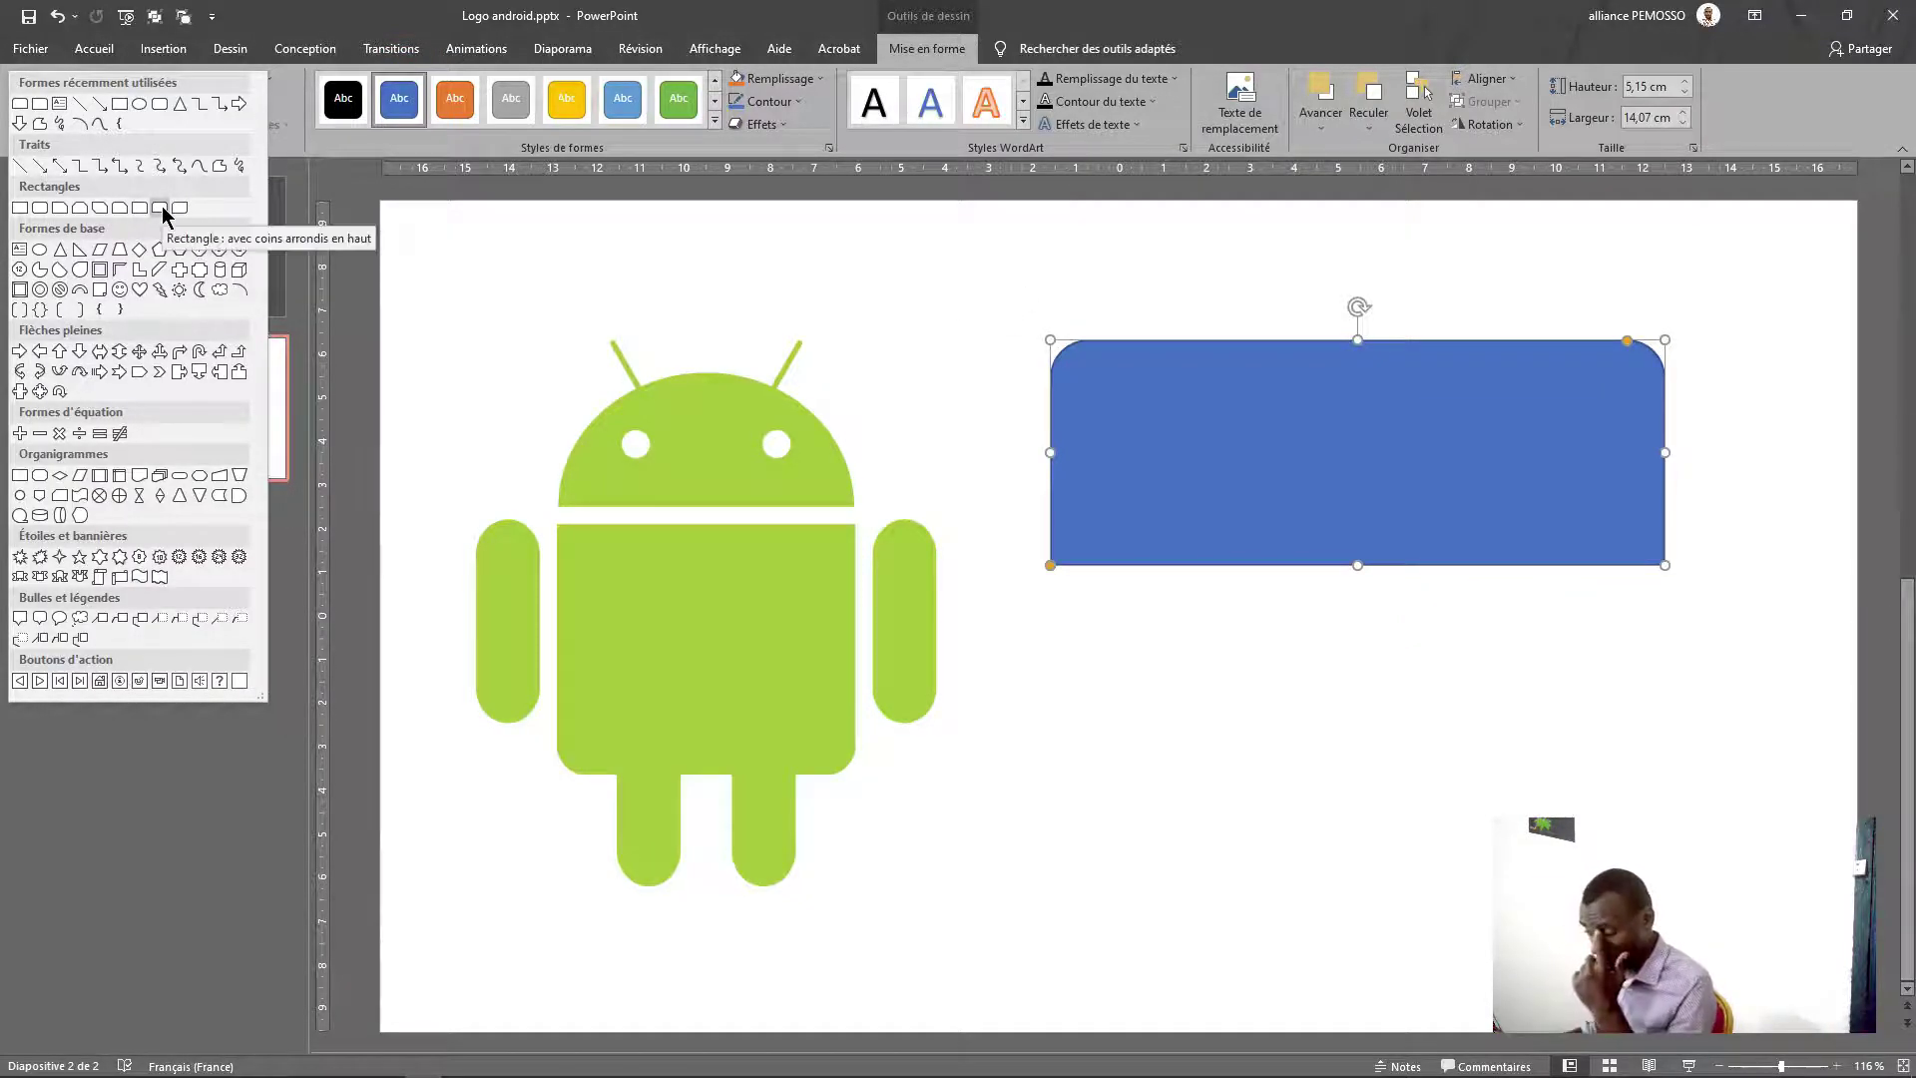
click(1219, 522)
drag(1406, 429, 830, 549)
Make the rectangle 66% transparent and resize it to span the head and body
click(821, 78)
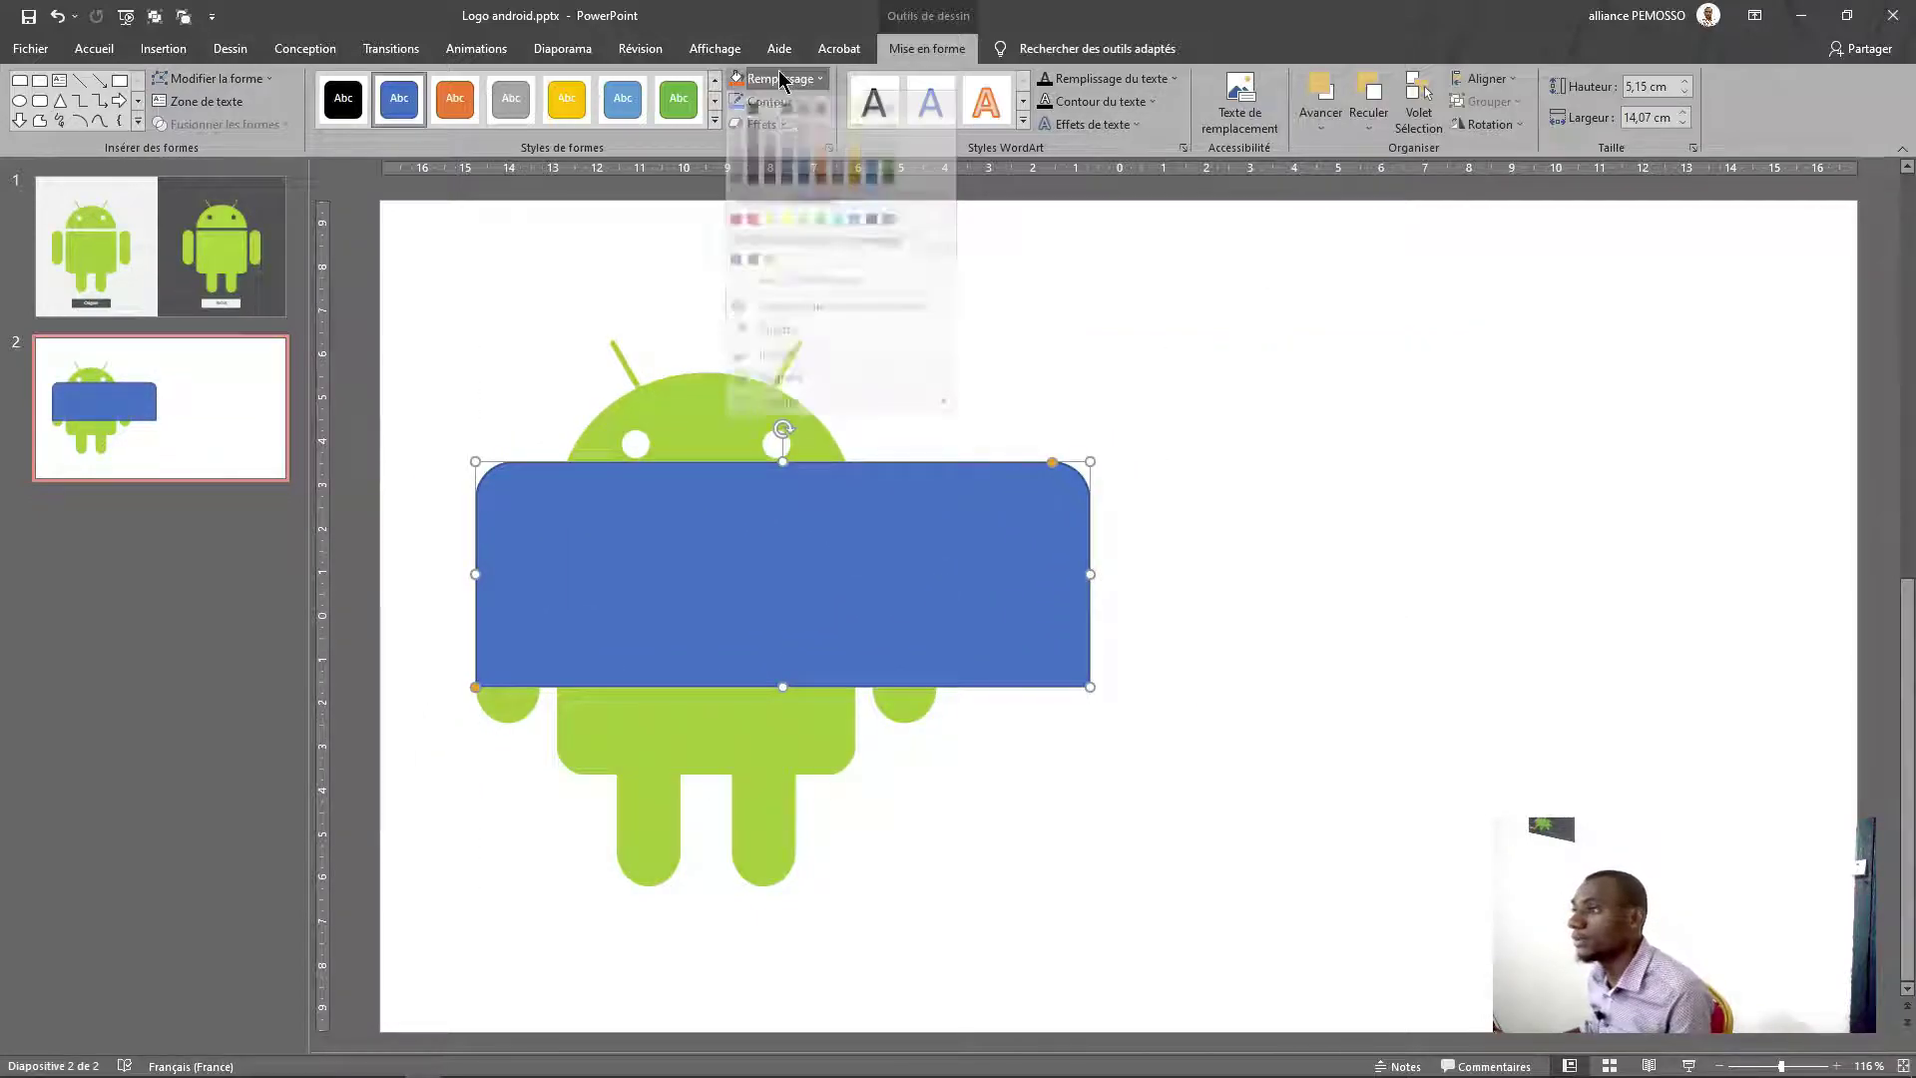
click(828, 148)
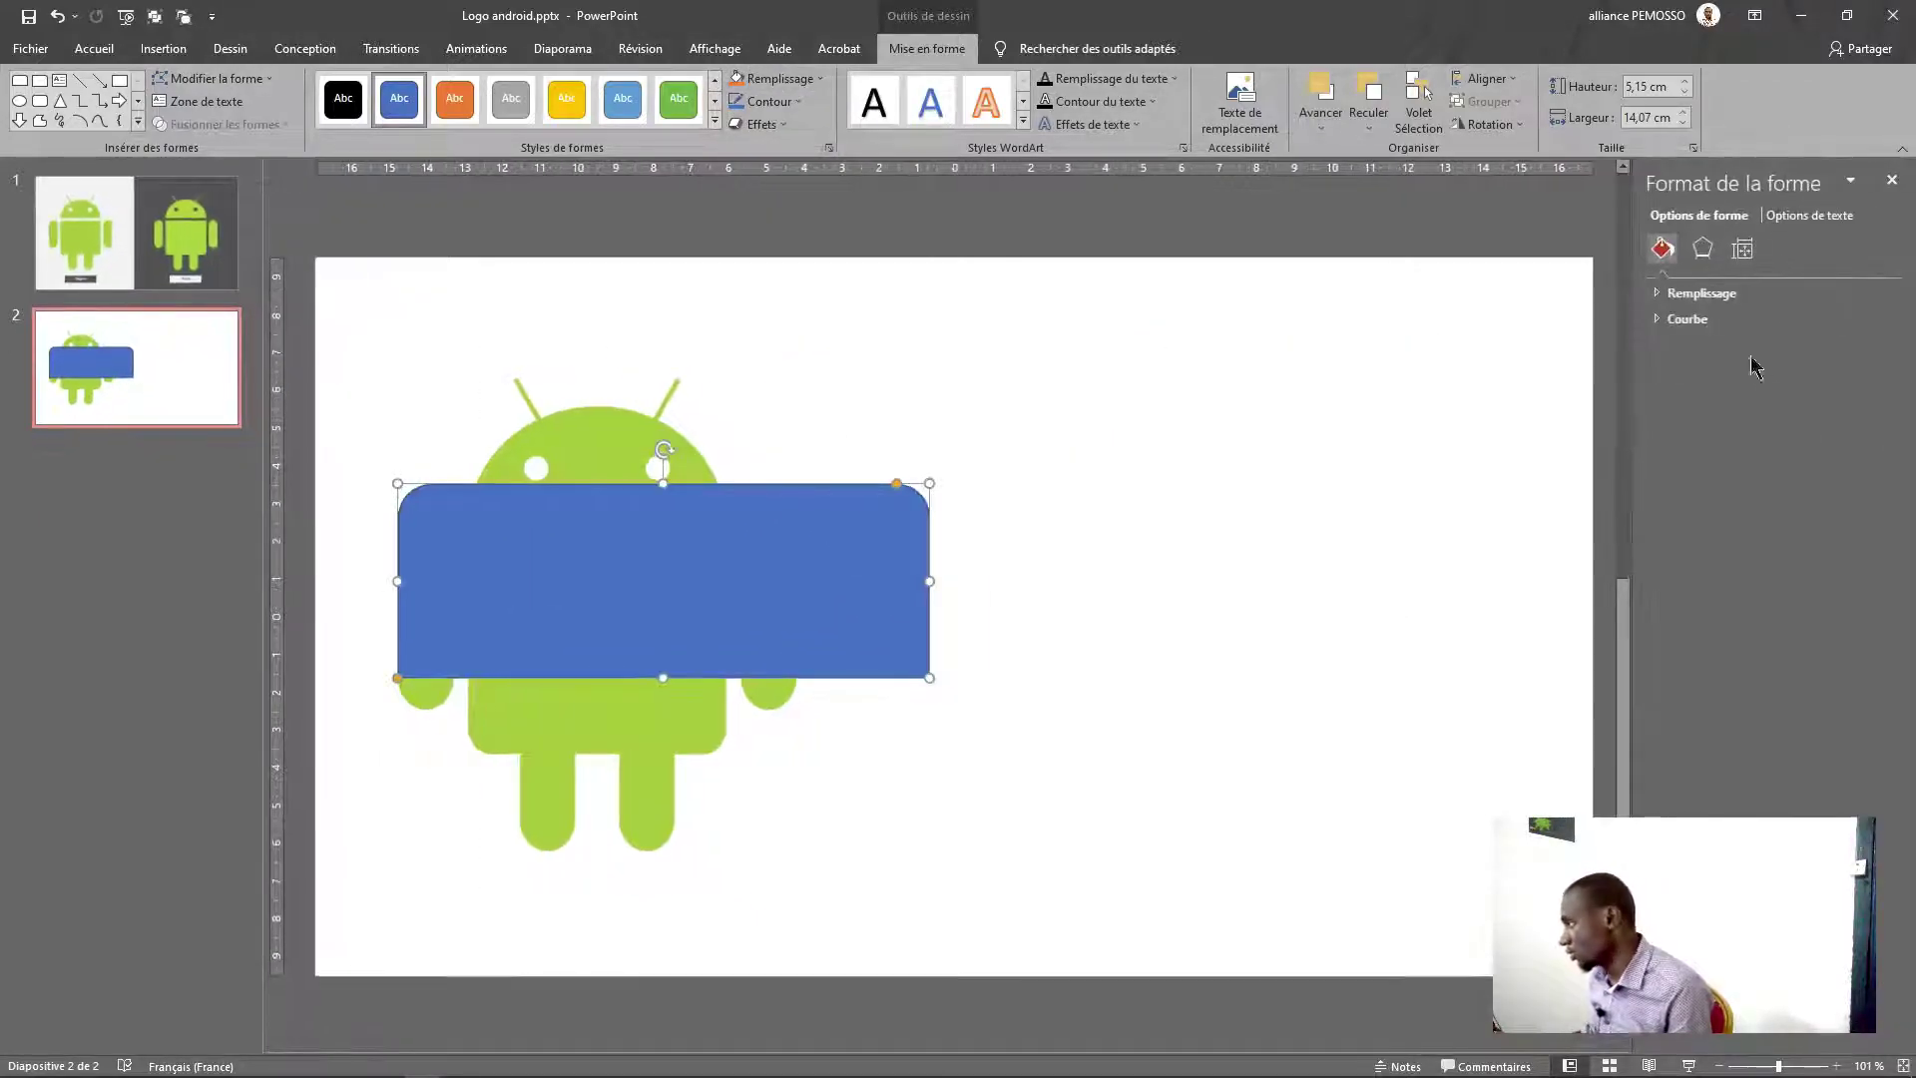
drag(1758, 514, 1785, 517)
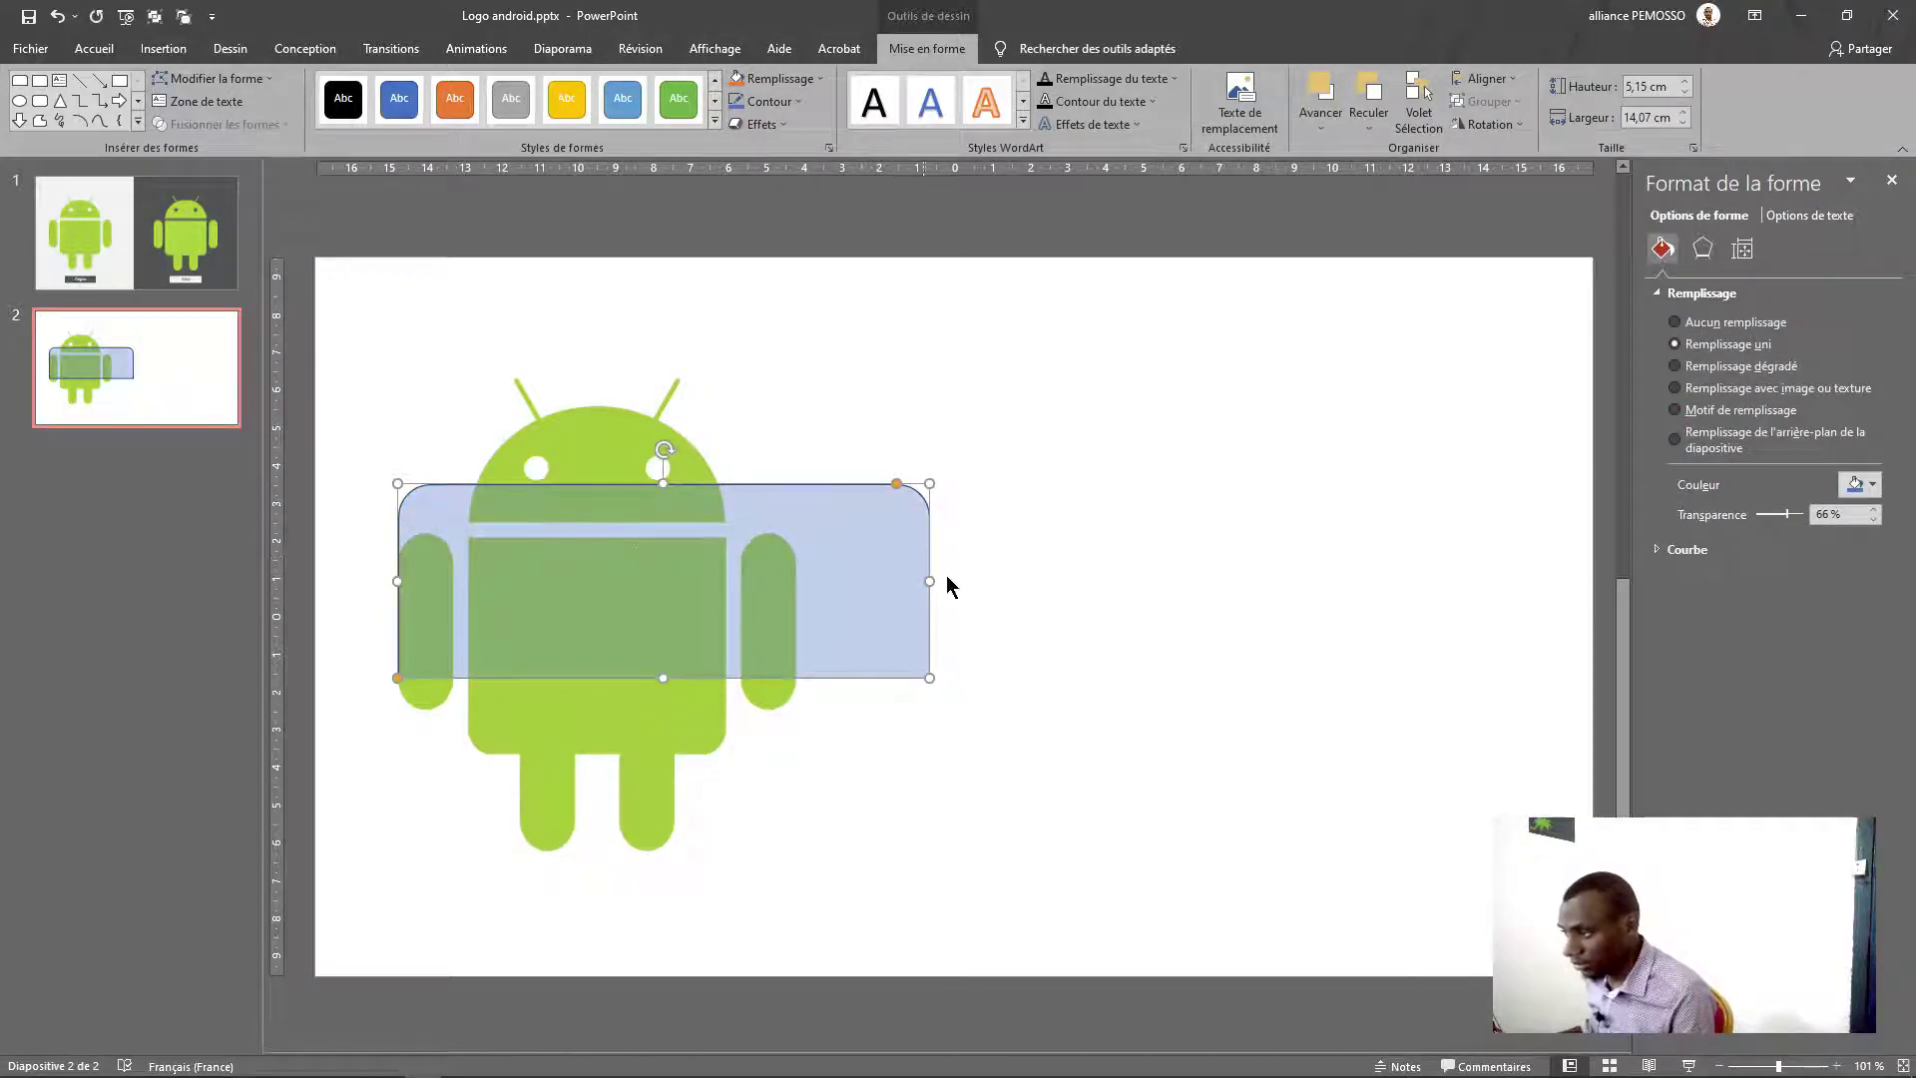
drag(931, 577, 727, 582)
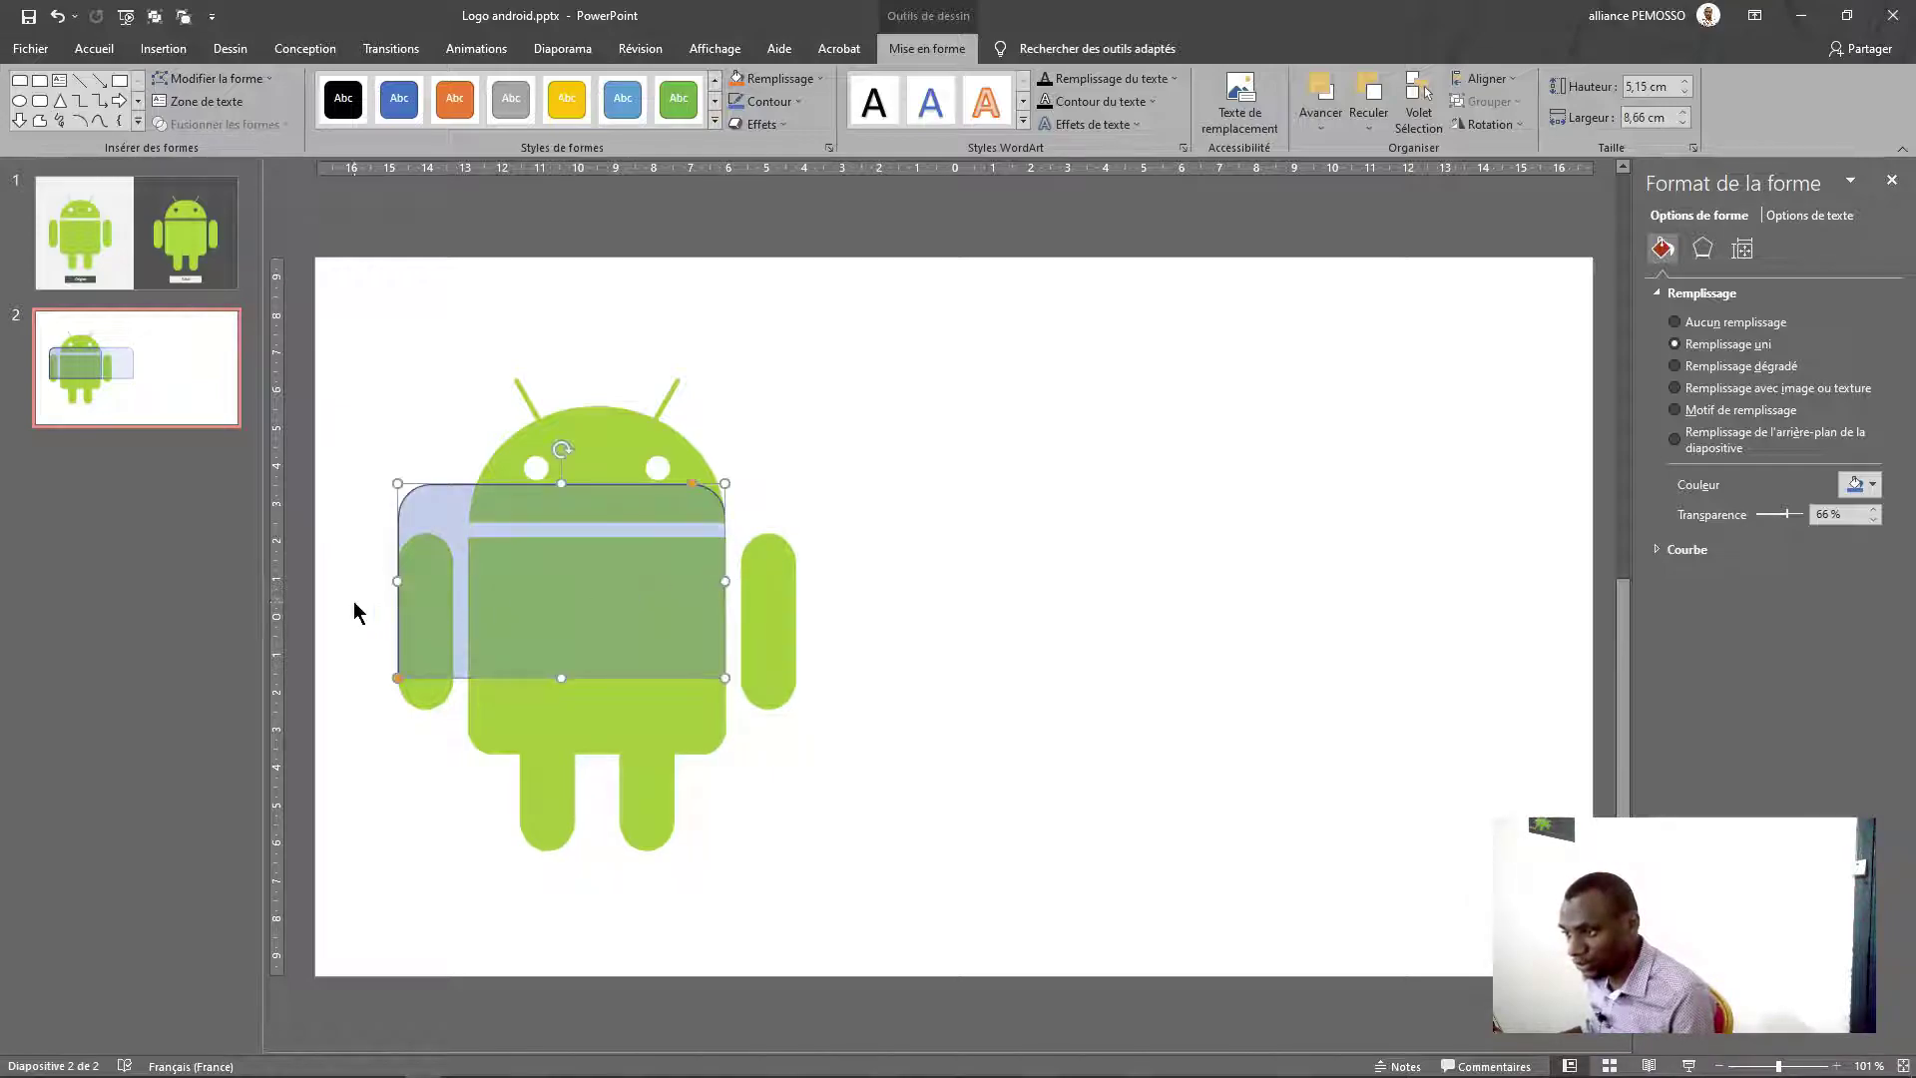
drag(399, 584, 468, 584)
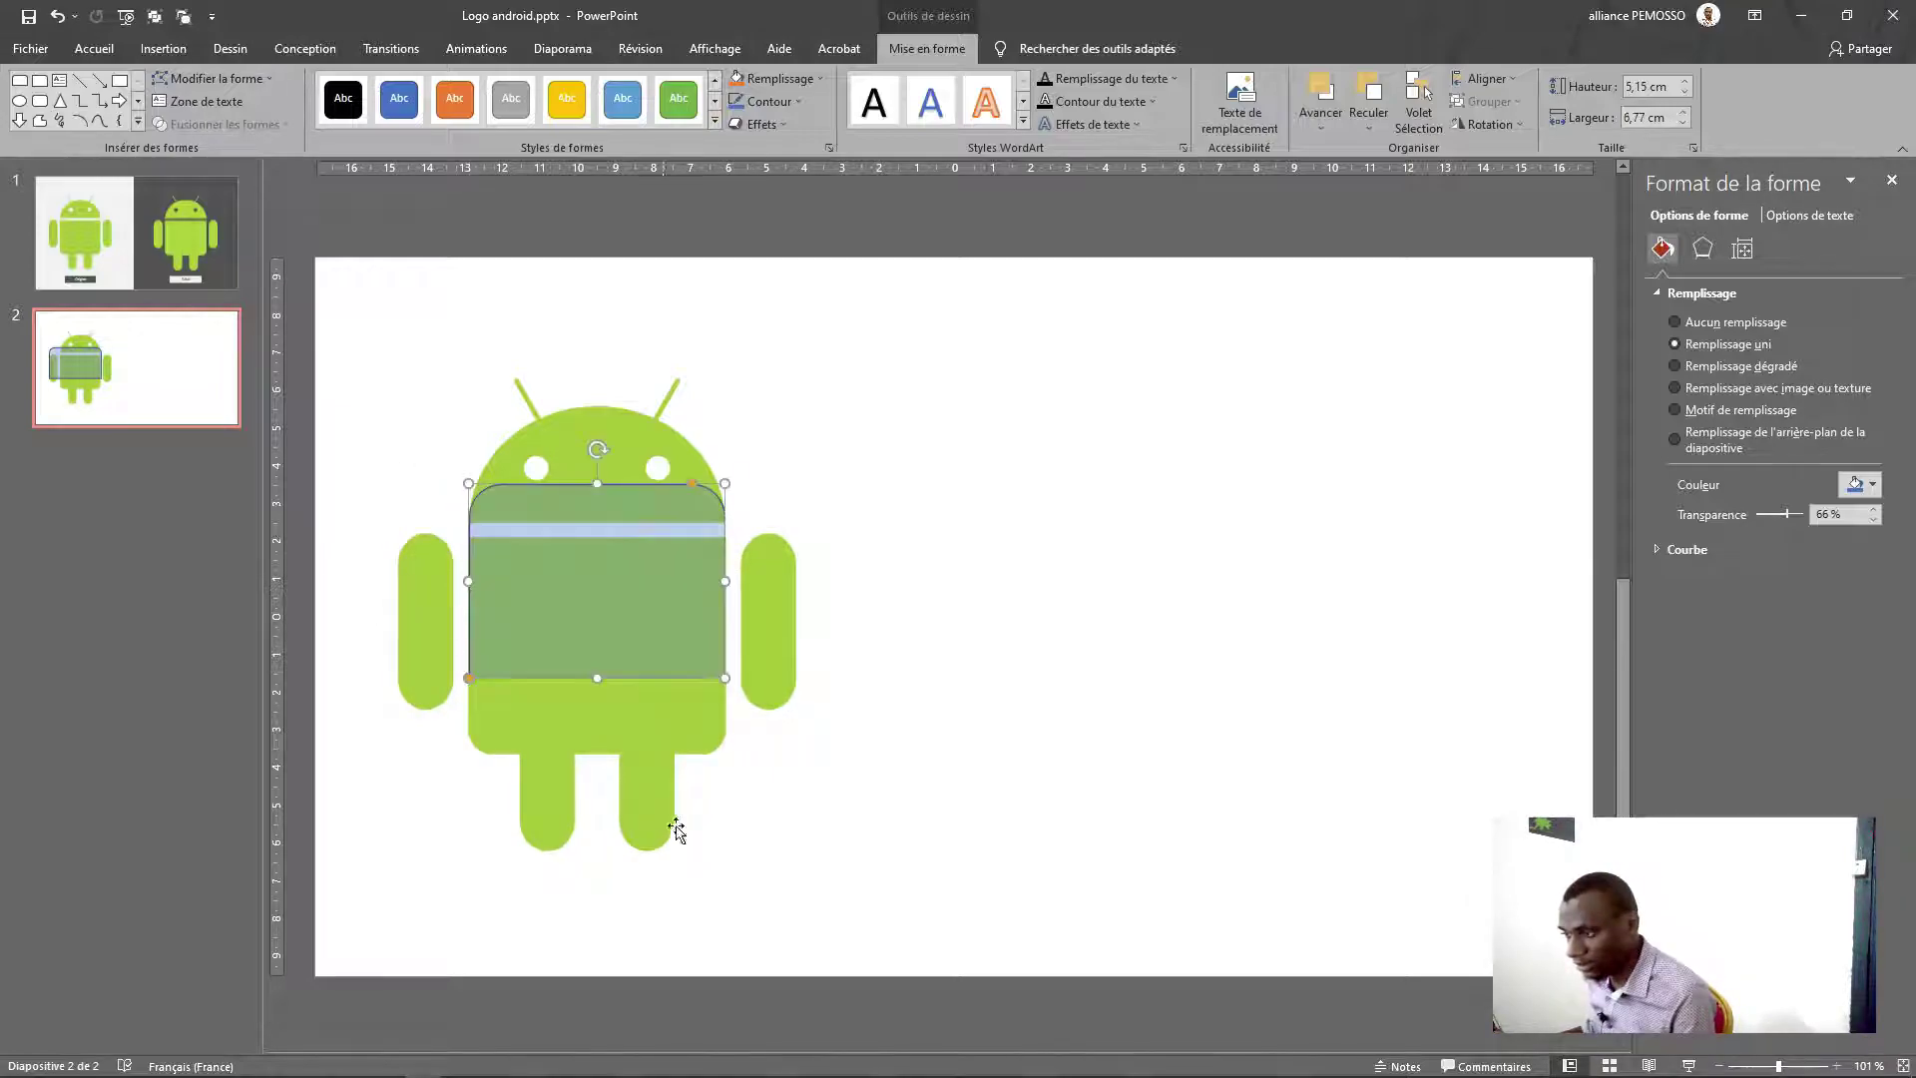
drag(596, 679, 602, 754)
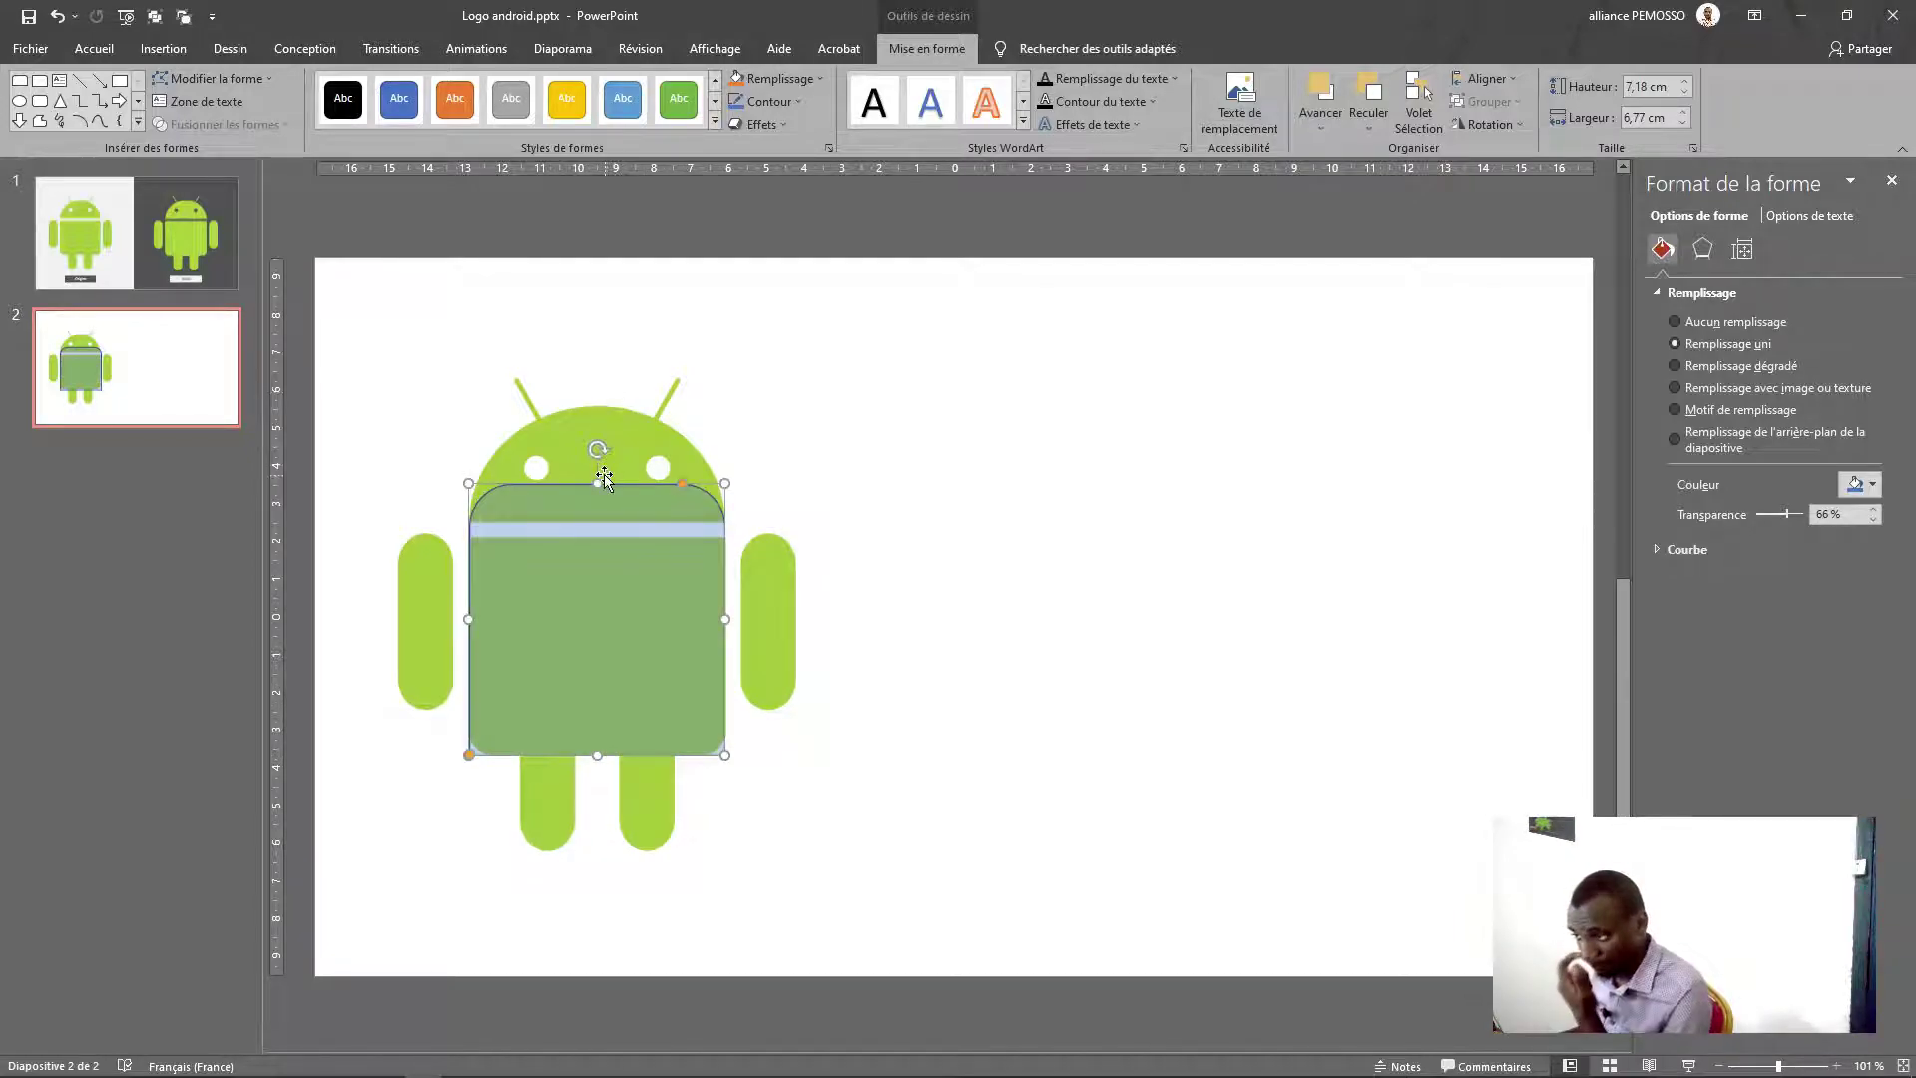
drag(597, 483, 594, 405)
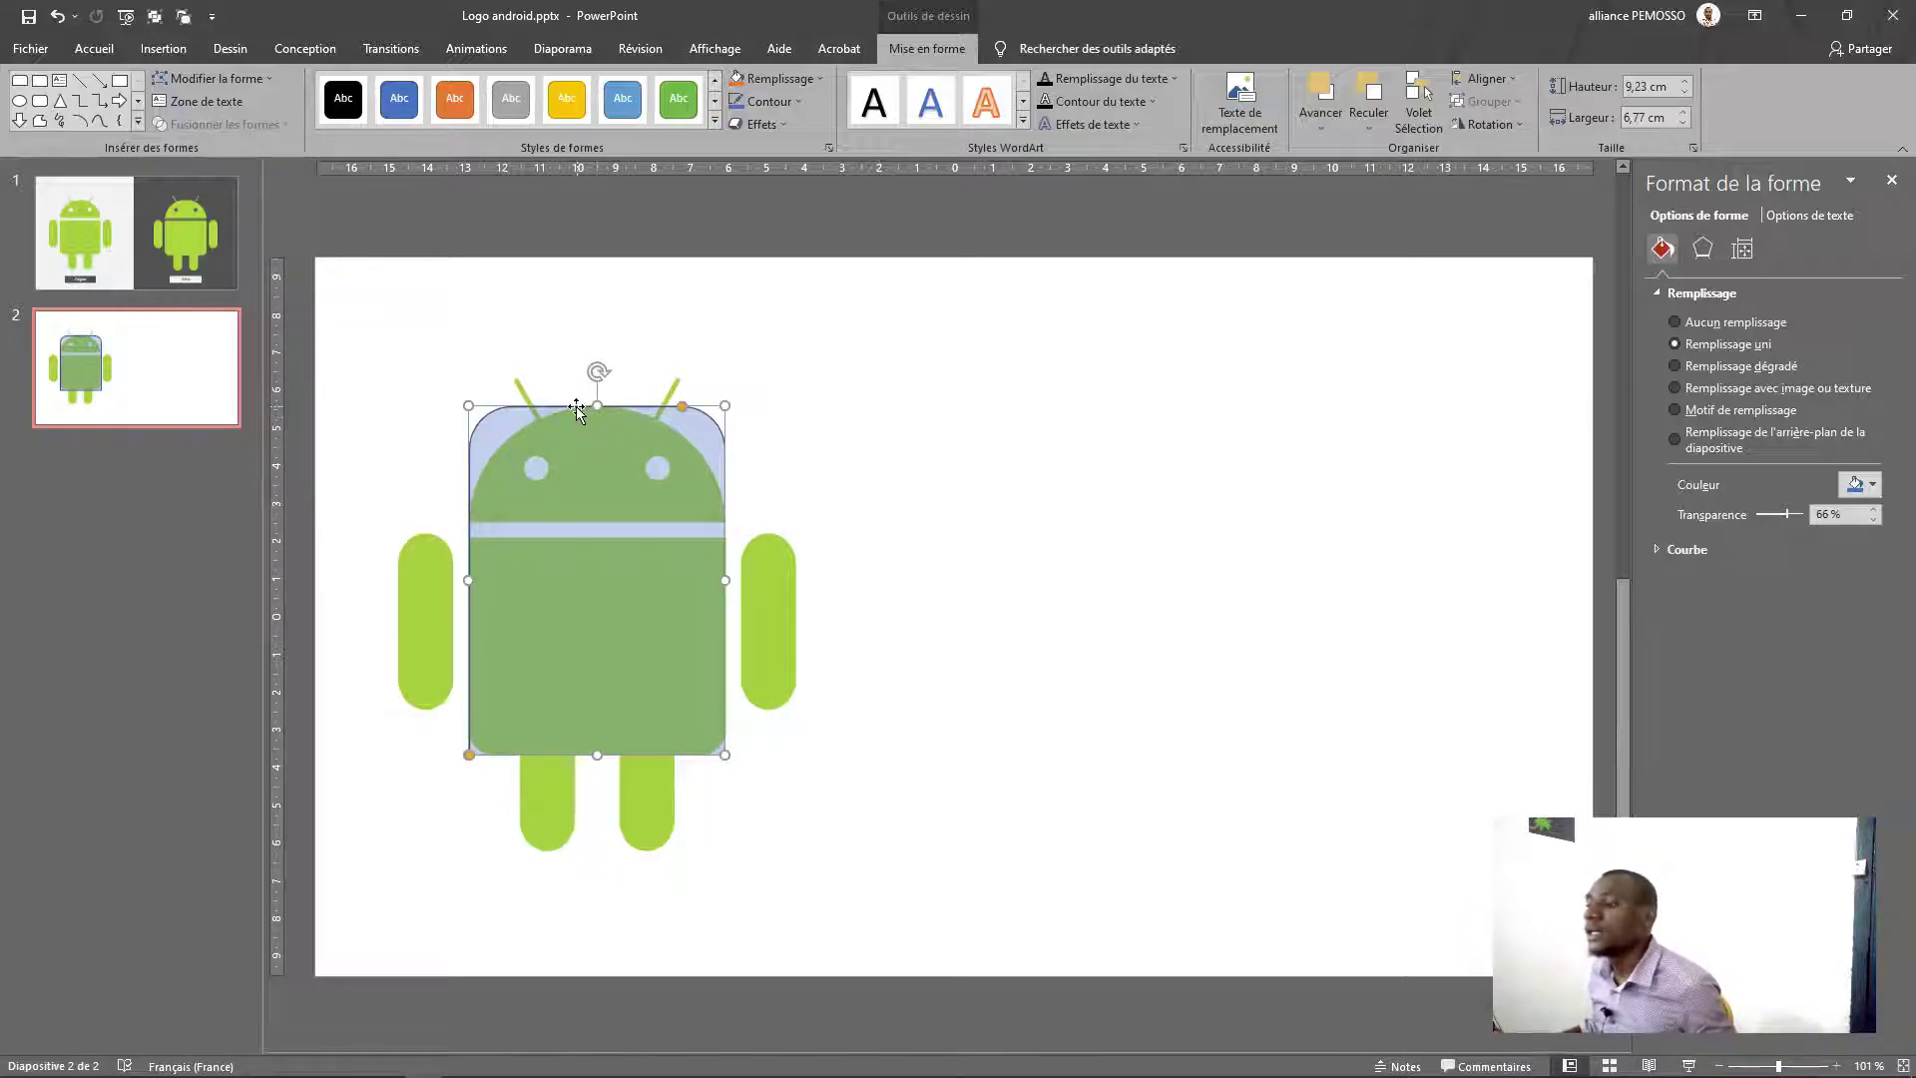
Round the top corners to match the head's arc and slightly round the bottom corners
click(742, 499)
key(Page_Up)
click(184, 398)
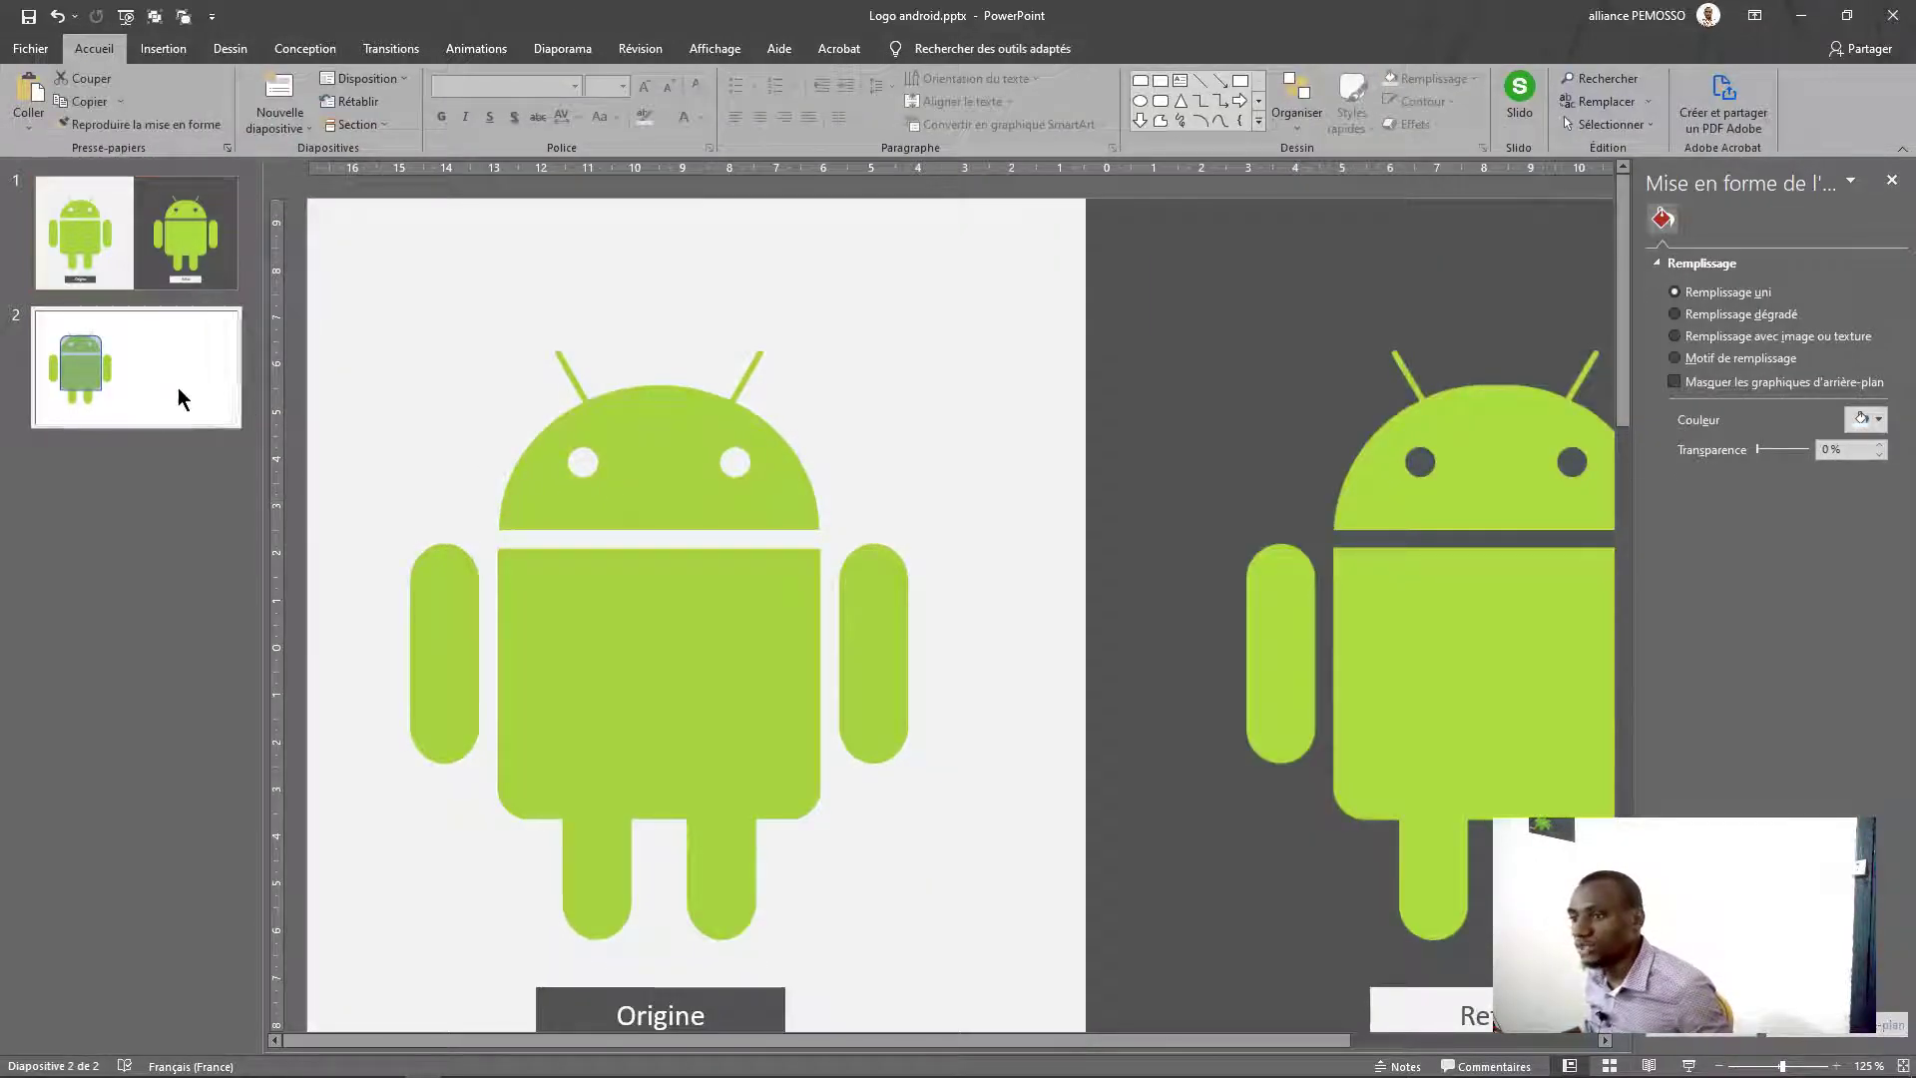
click(771, 402)
mouse_move(765, 384)
mouse_down()
mouse_move(636, 381)
mouse_move(662, 391)
mouse_up()
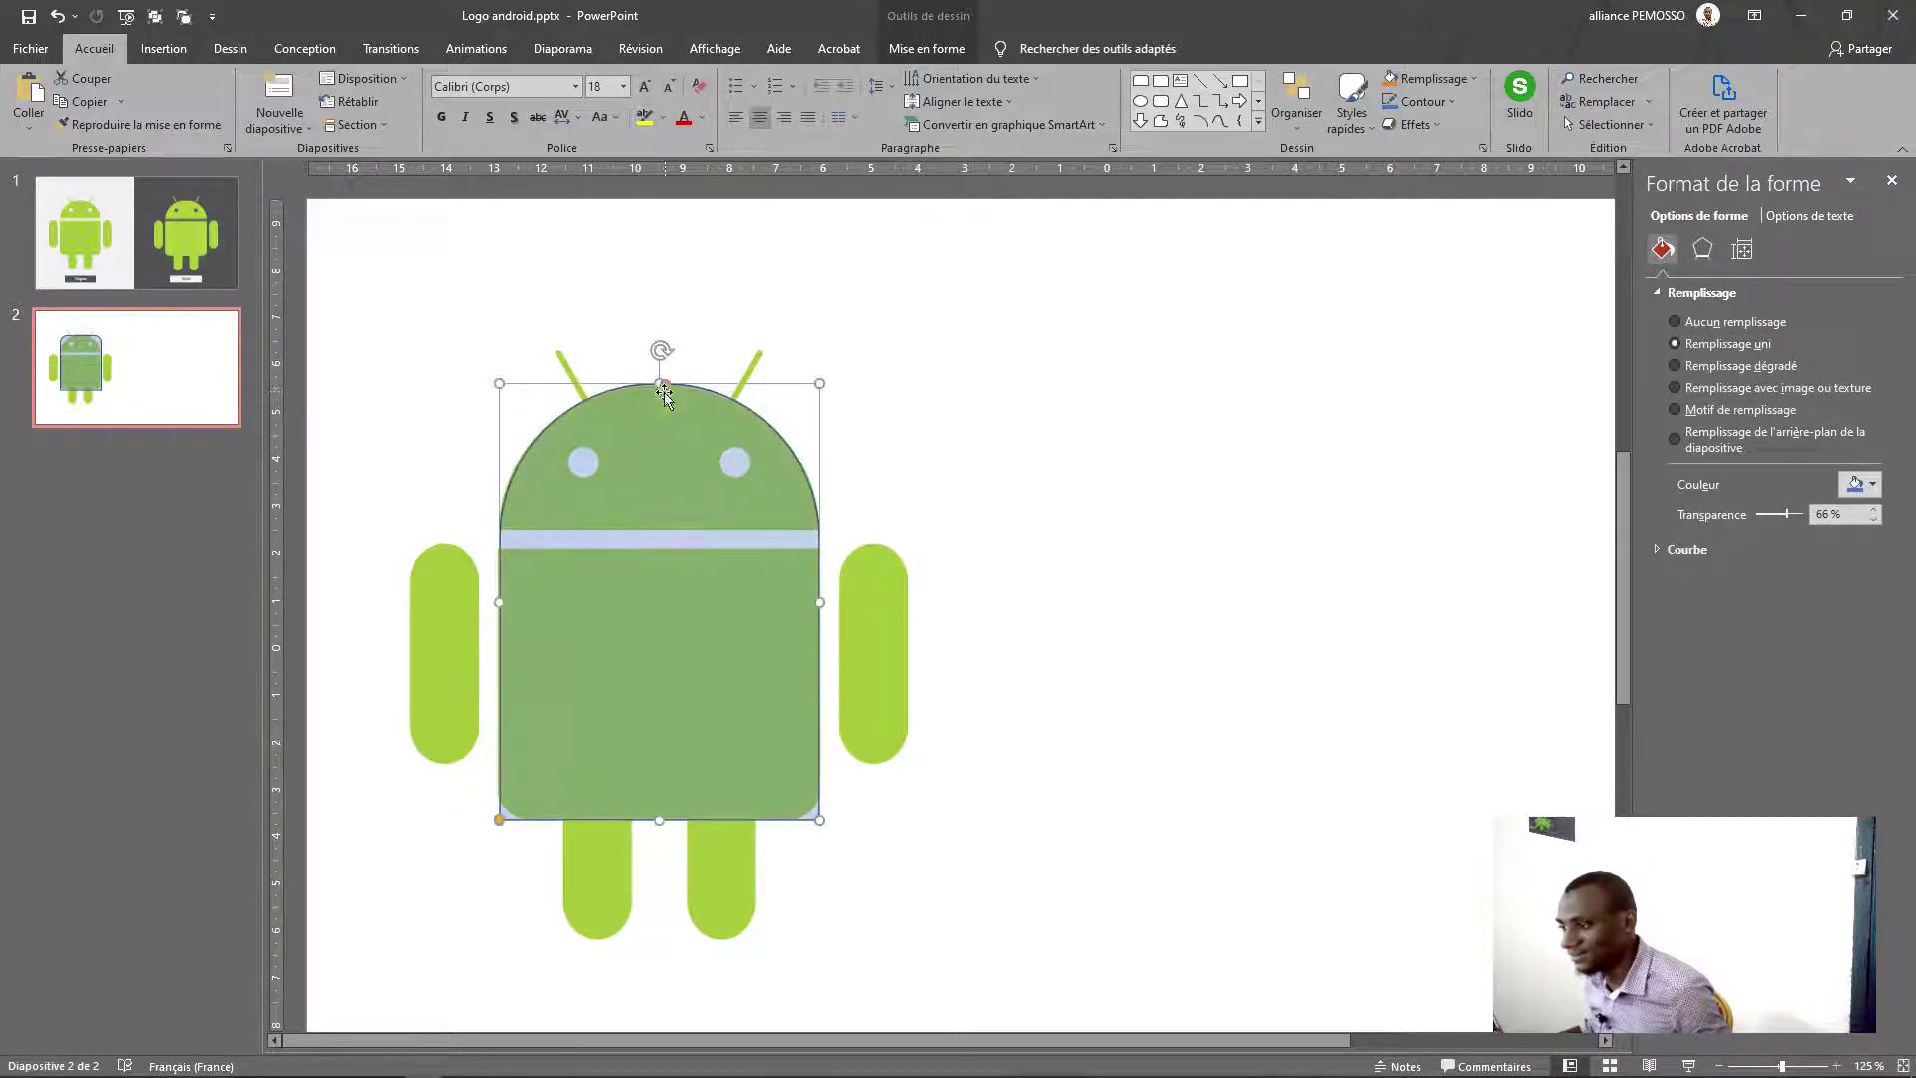
drag(502, 820, 532, 809)
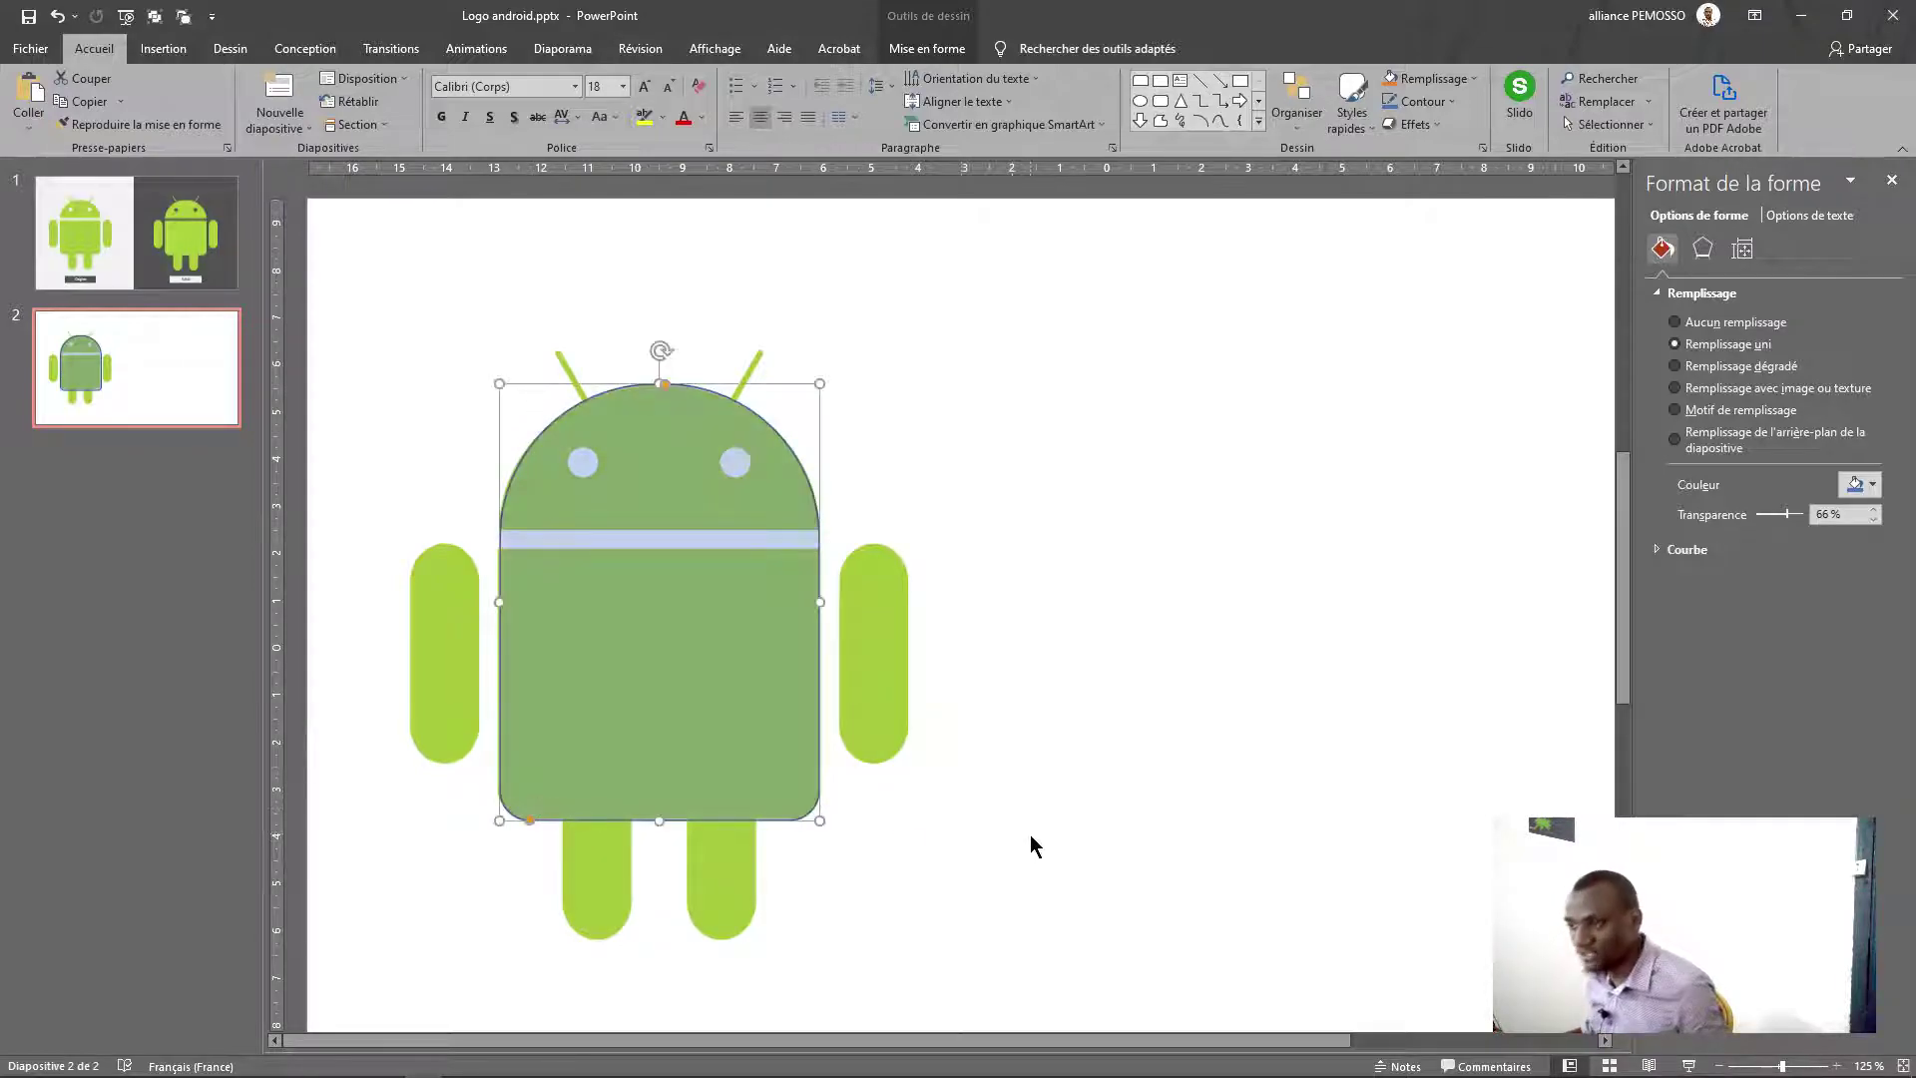
Fine-tune the body shape's rounded top to follow the Android's domed head
ctrl+scroll(649, 824, up, 5)
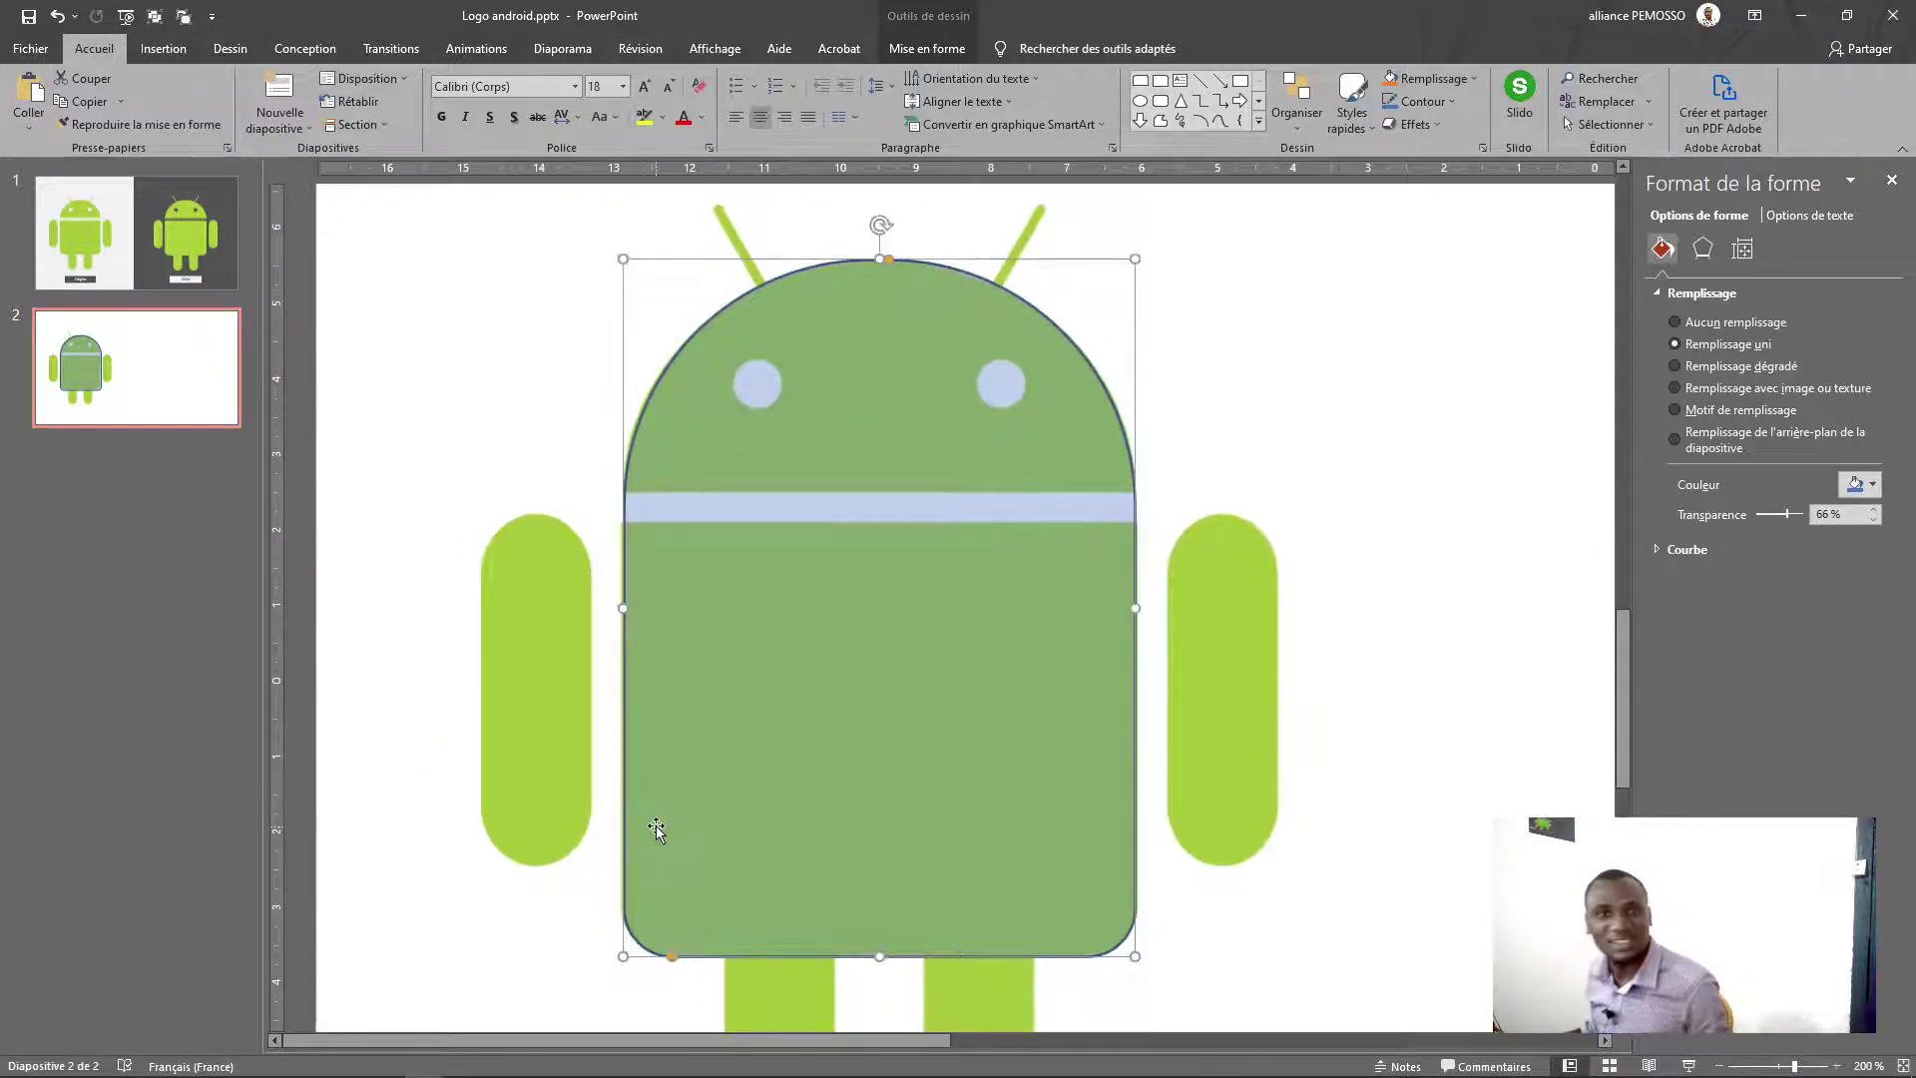
drag(882, 958, 882, 956)
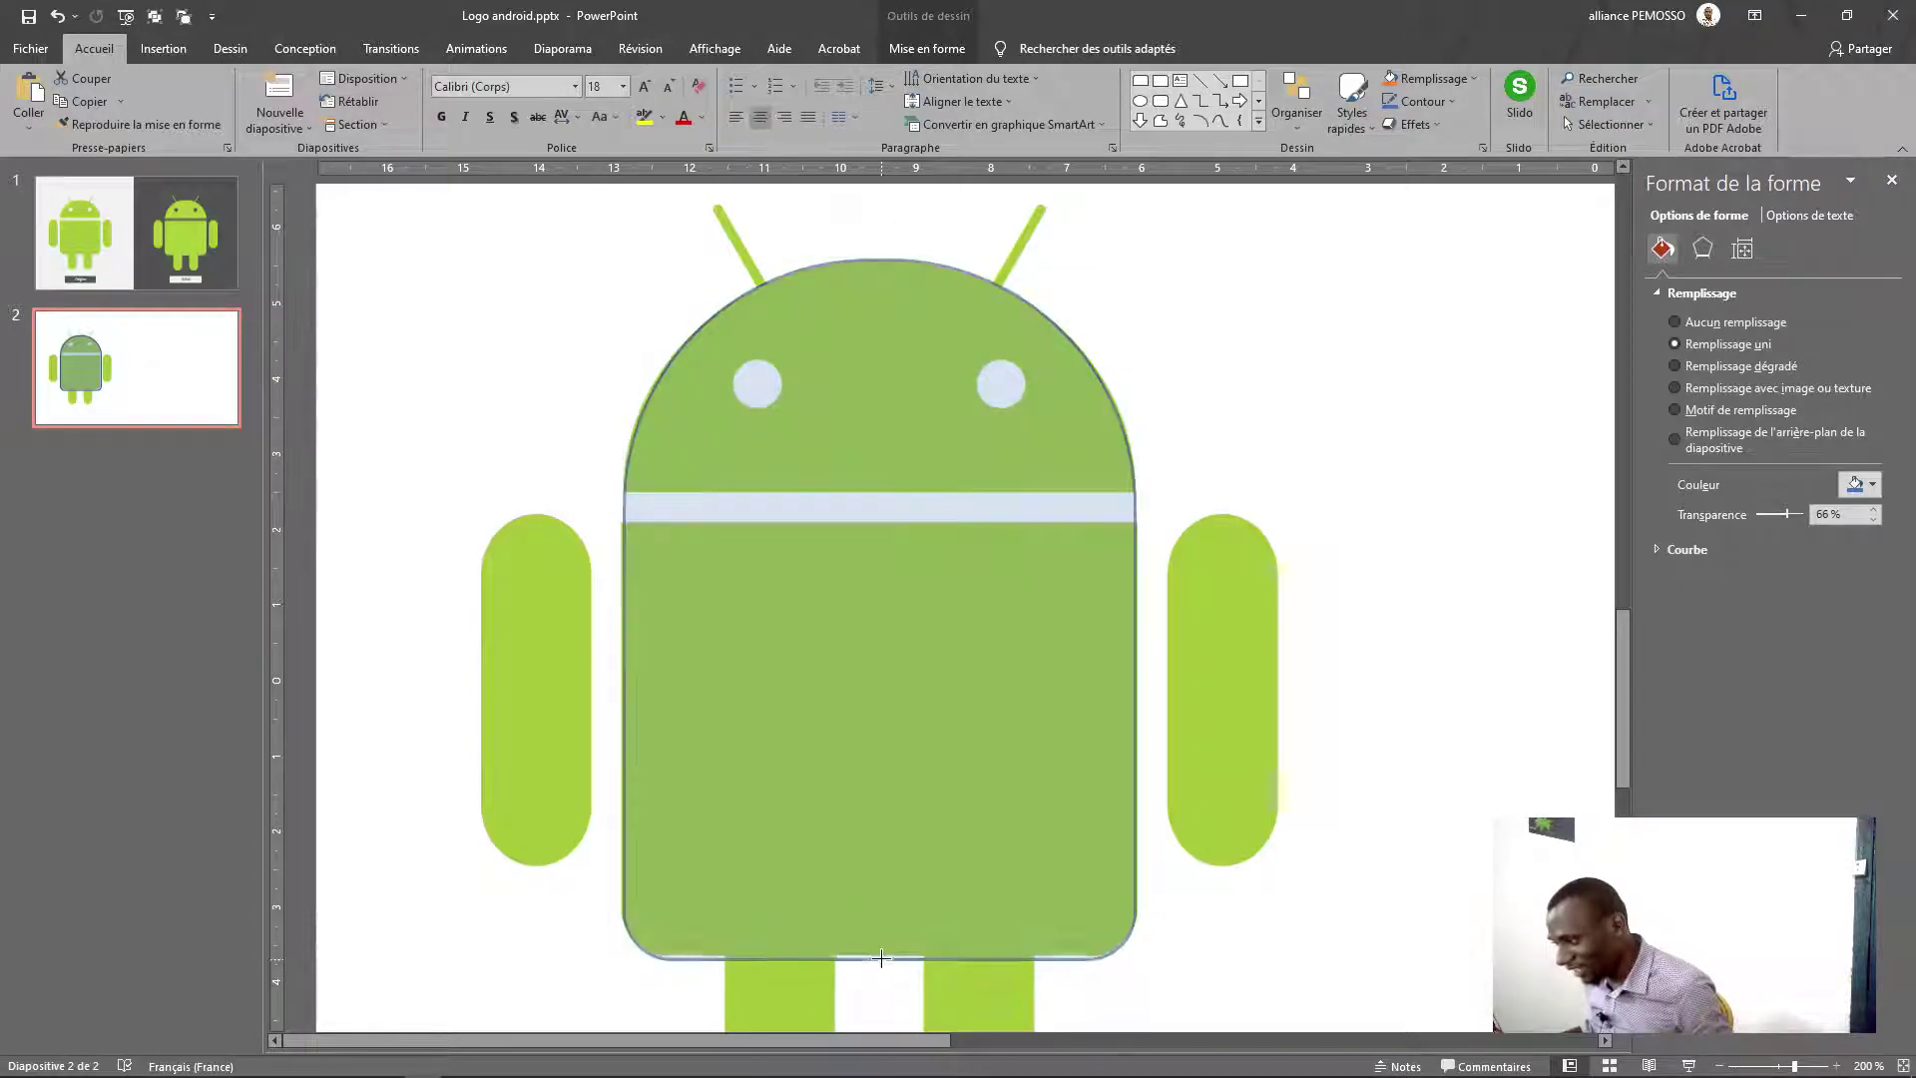
click(1313, 449)
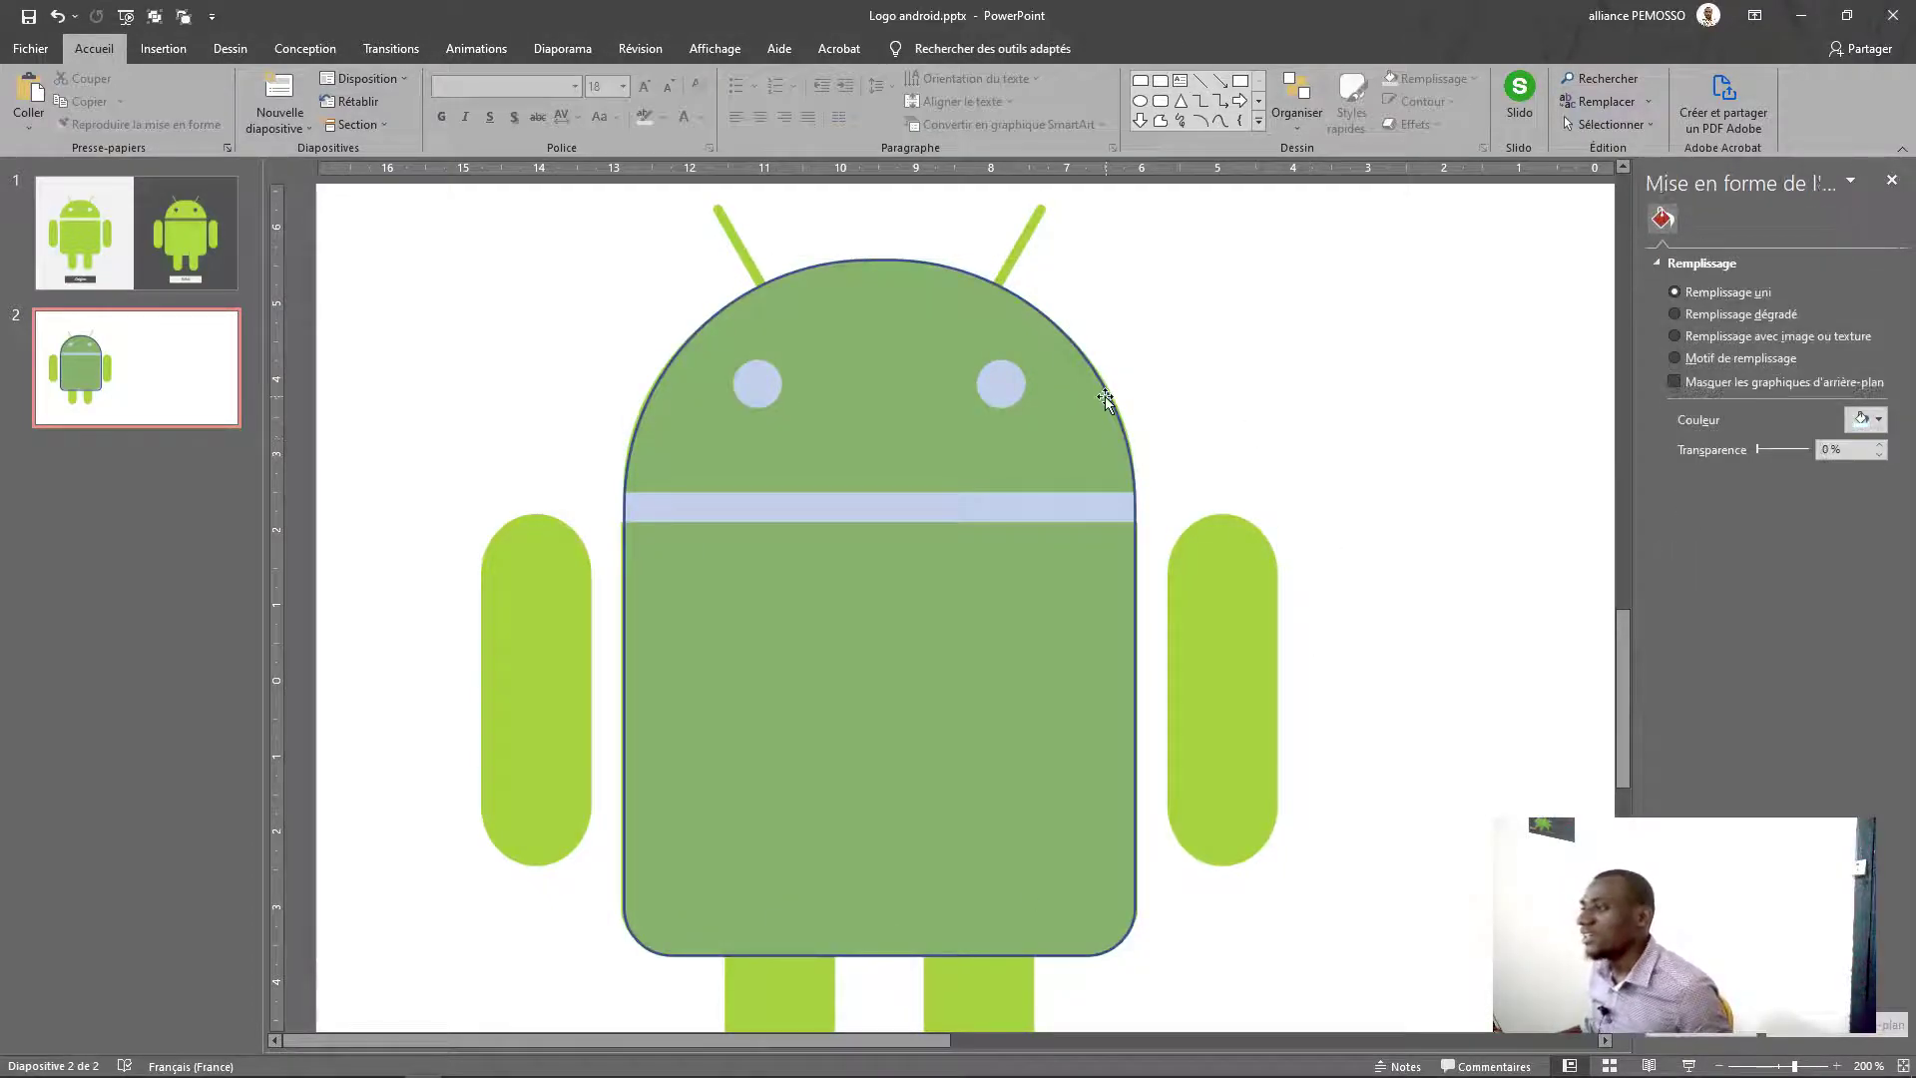
click(1103, 479)
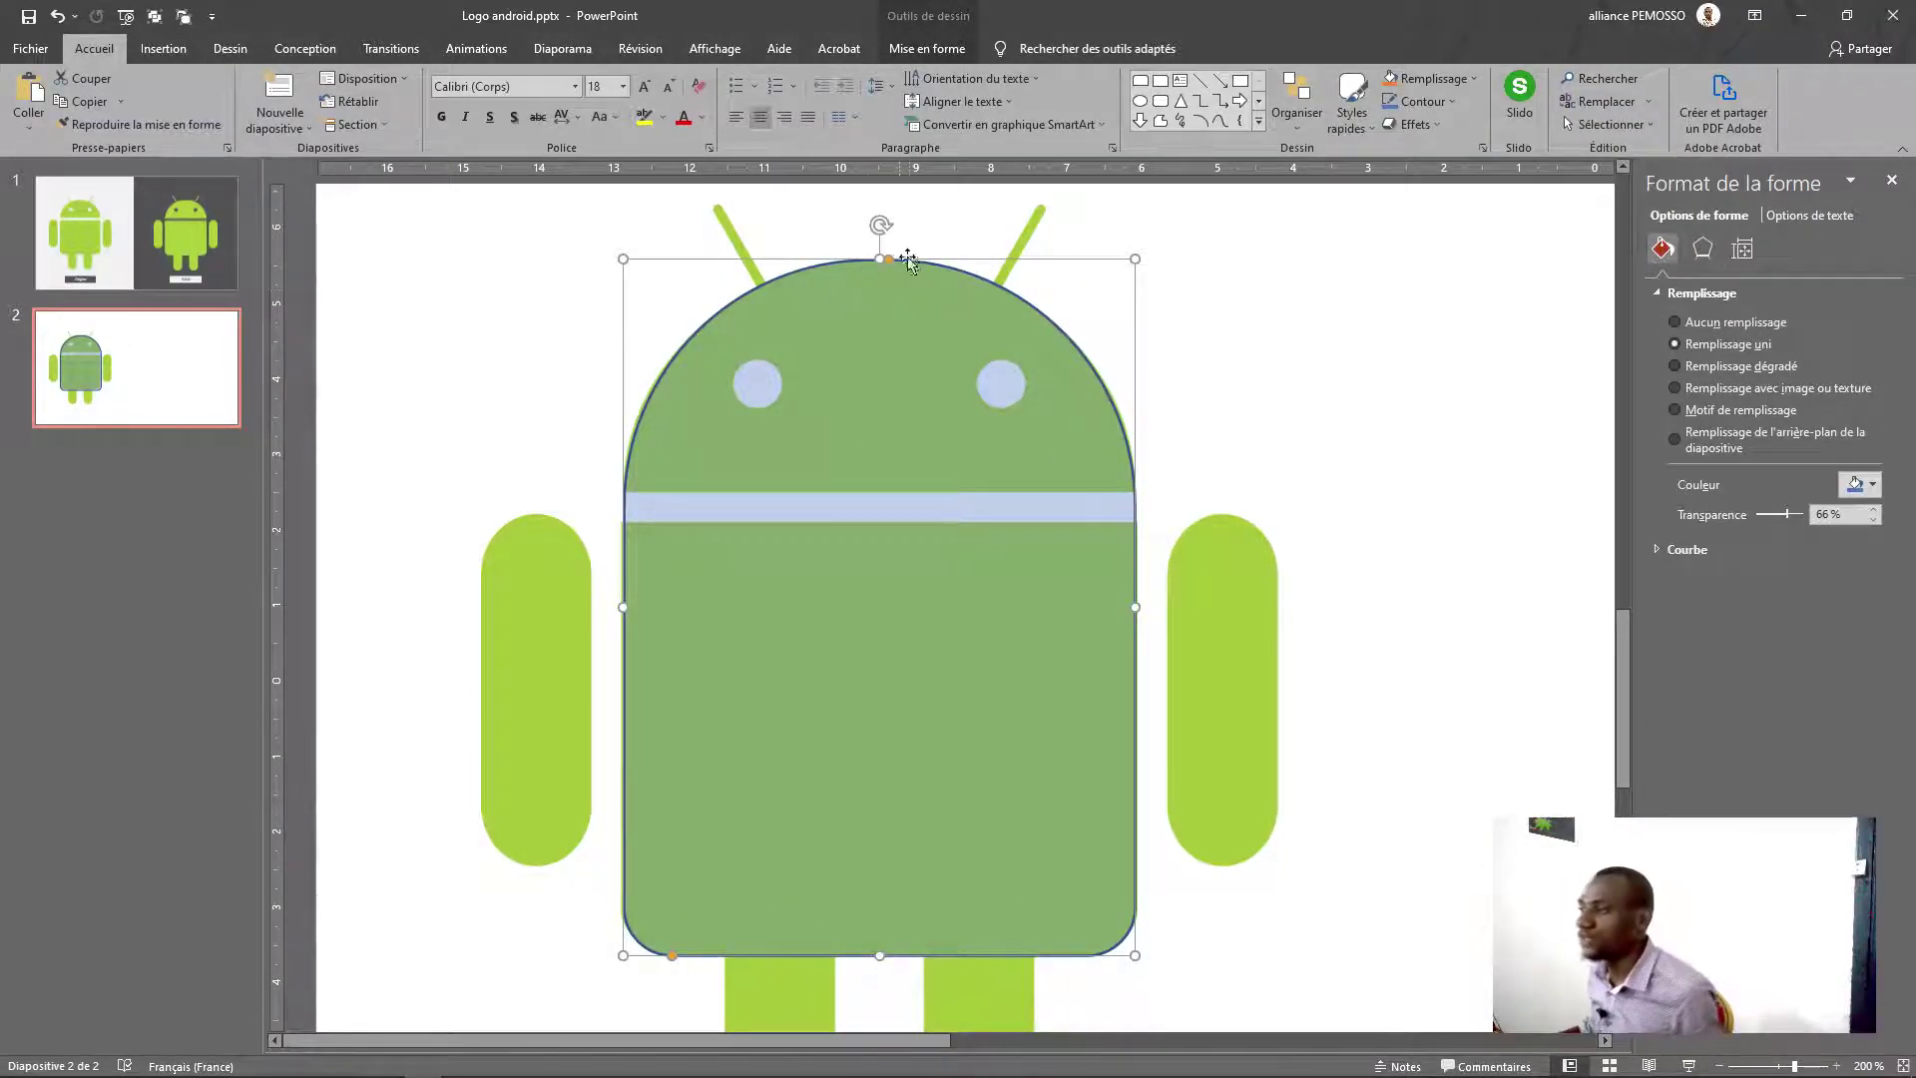
drag(888, 259, 890, 262)
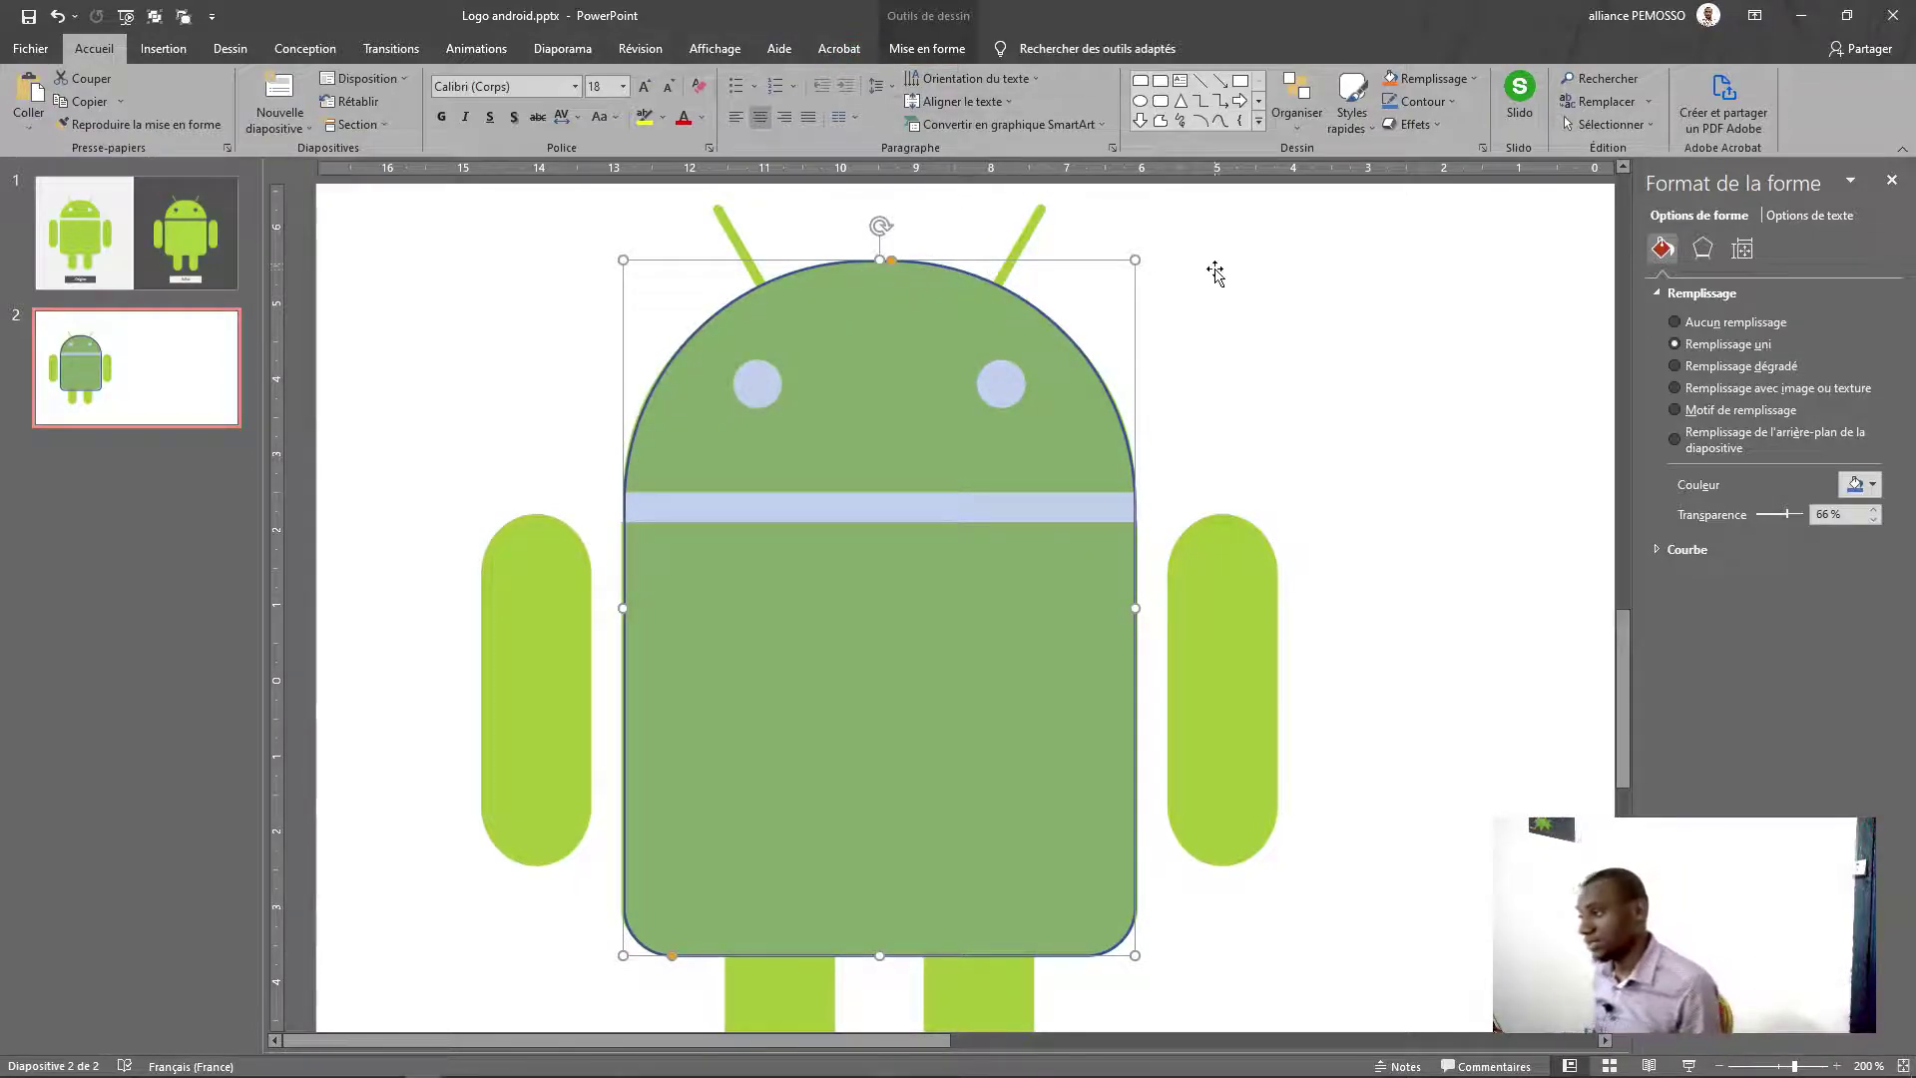
scroll(864, 713, down, 1)
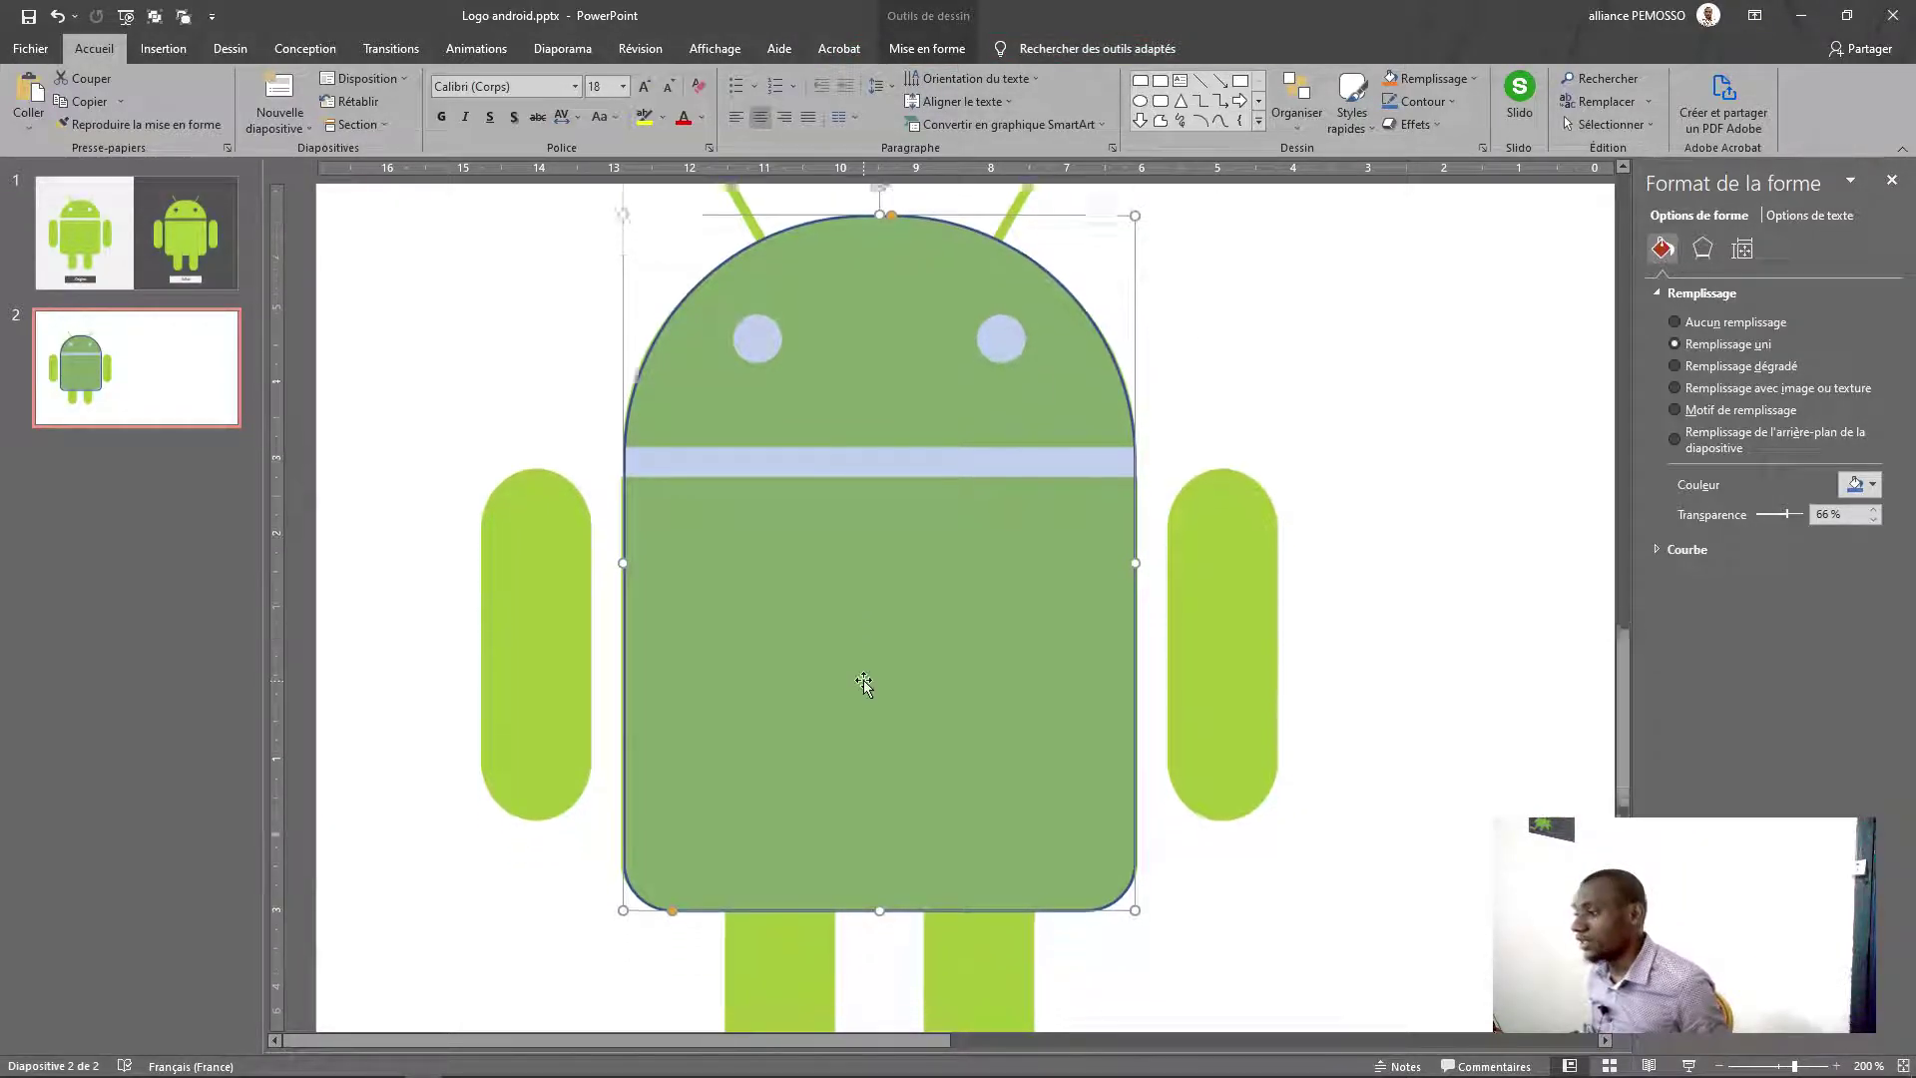
scroll(843, 692, down, 2)
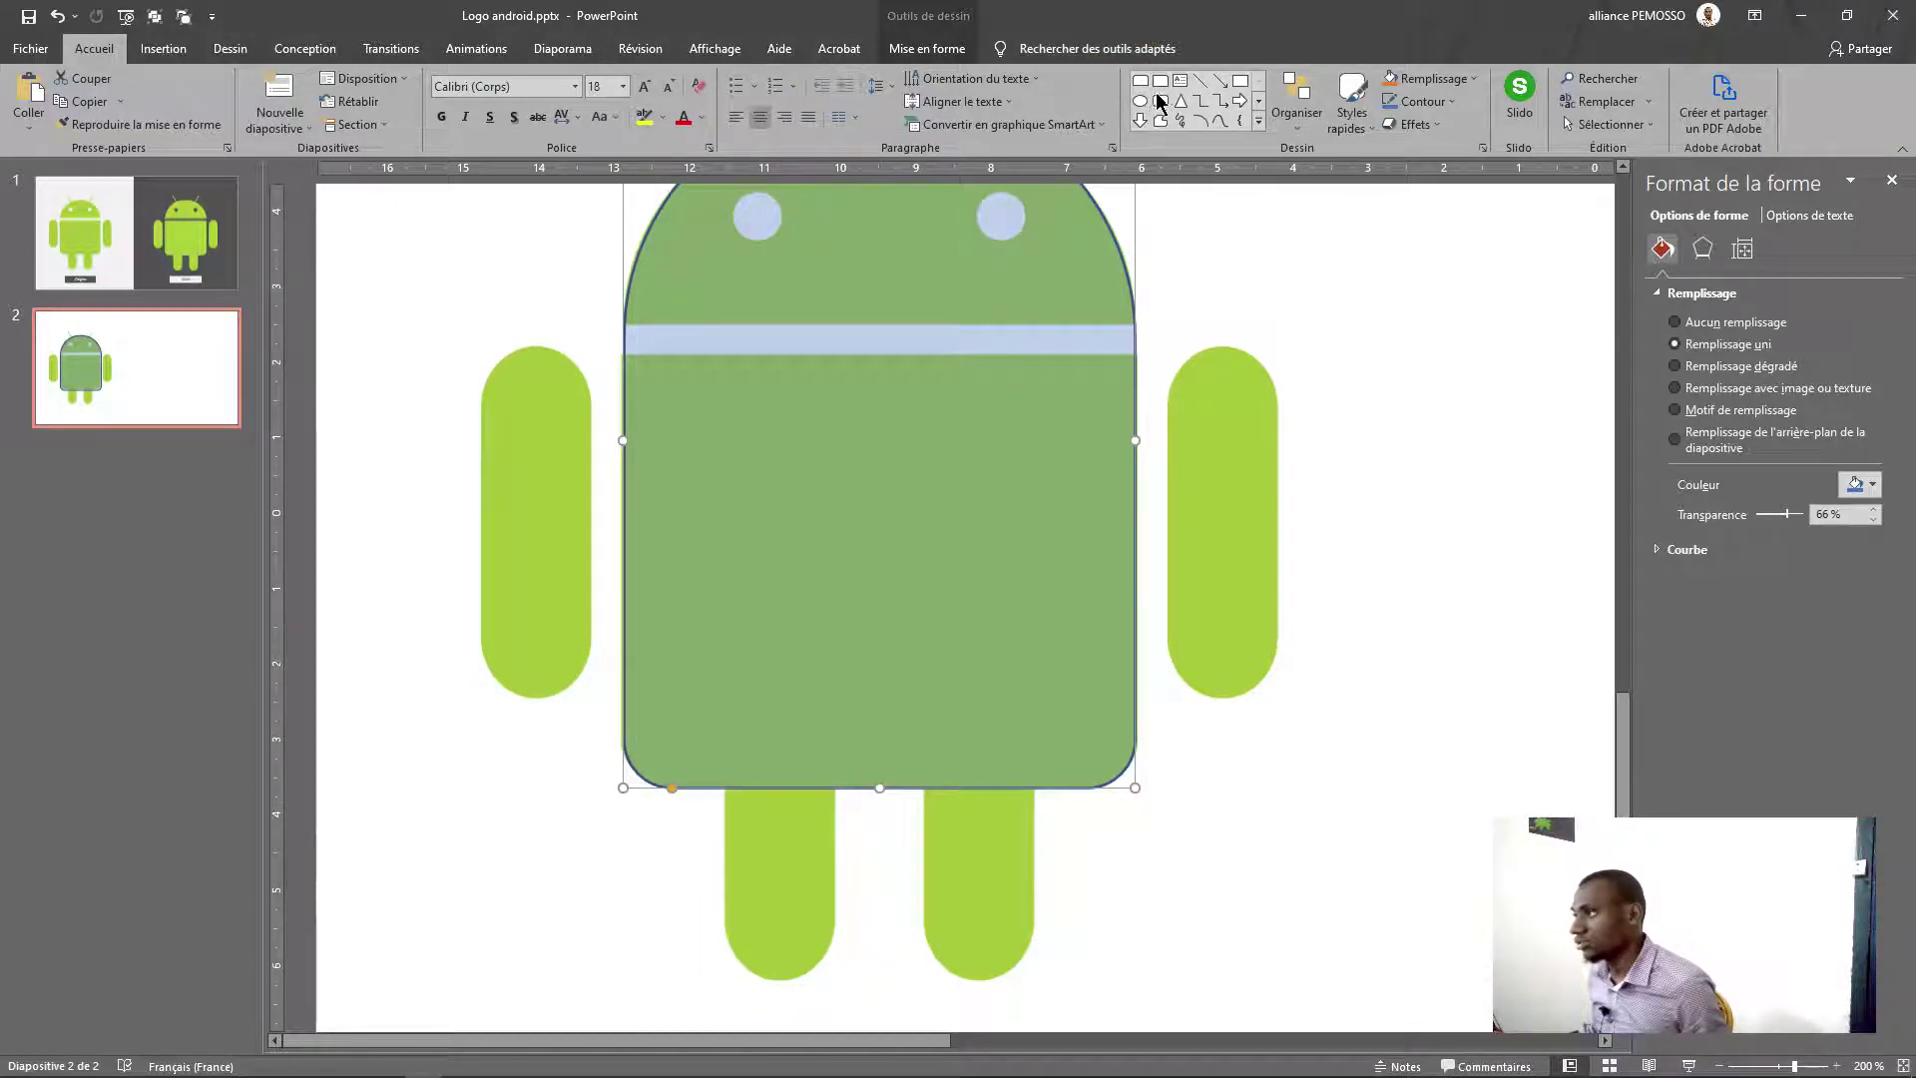
Draw a 58% transparent rounded rectangle over the left leg
click(1261, 124)
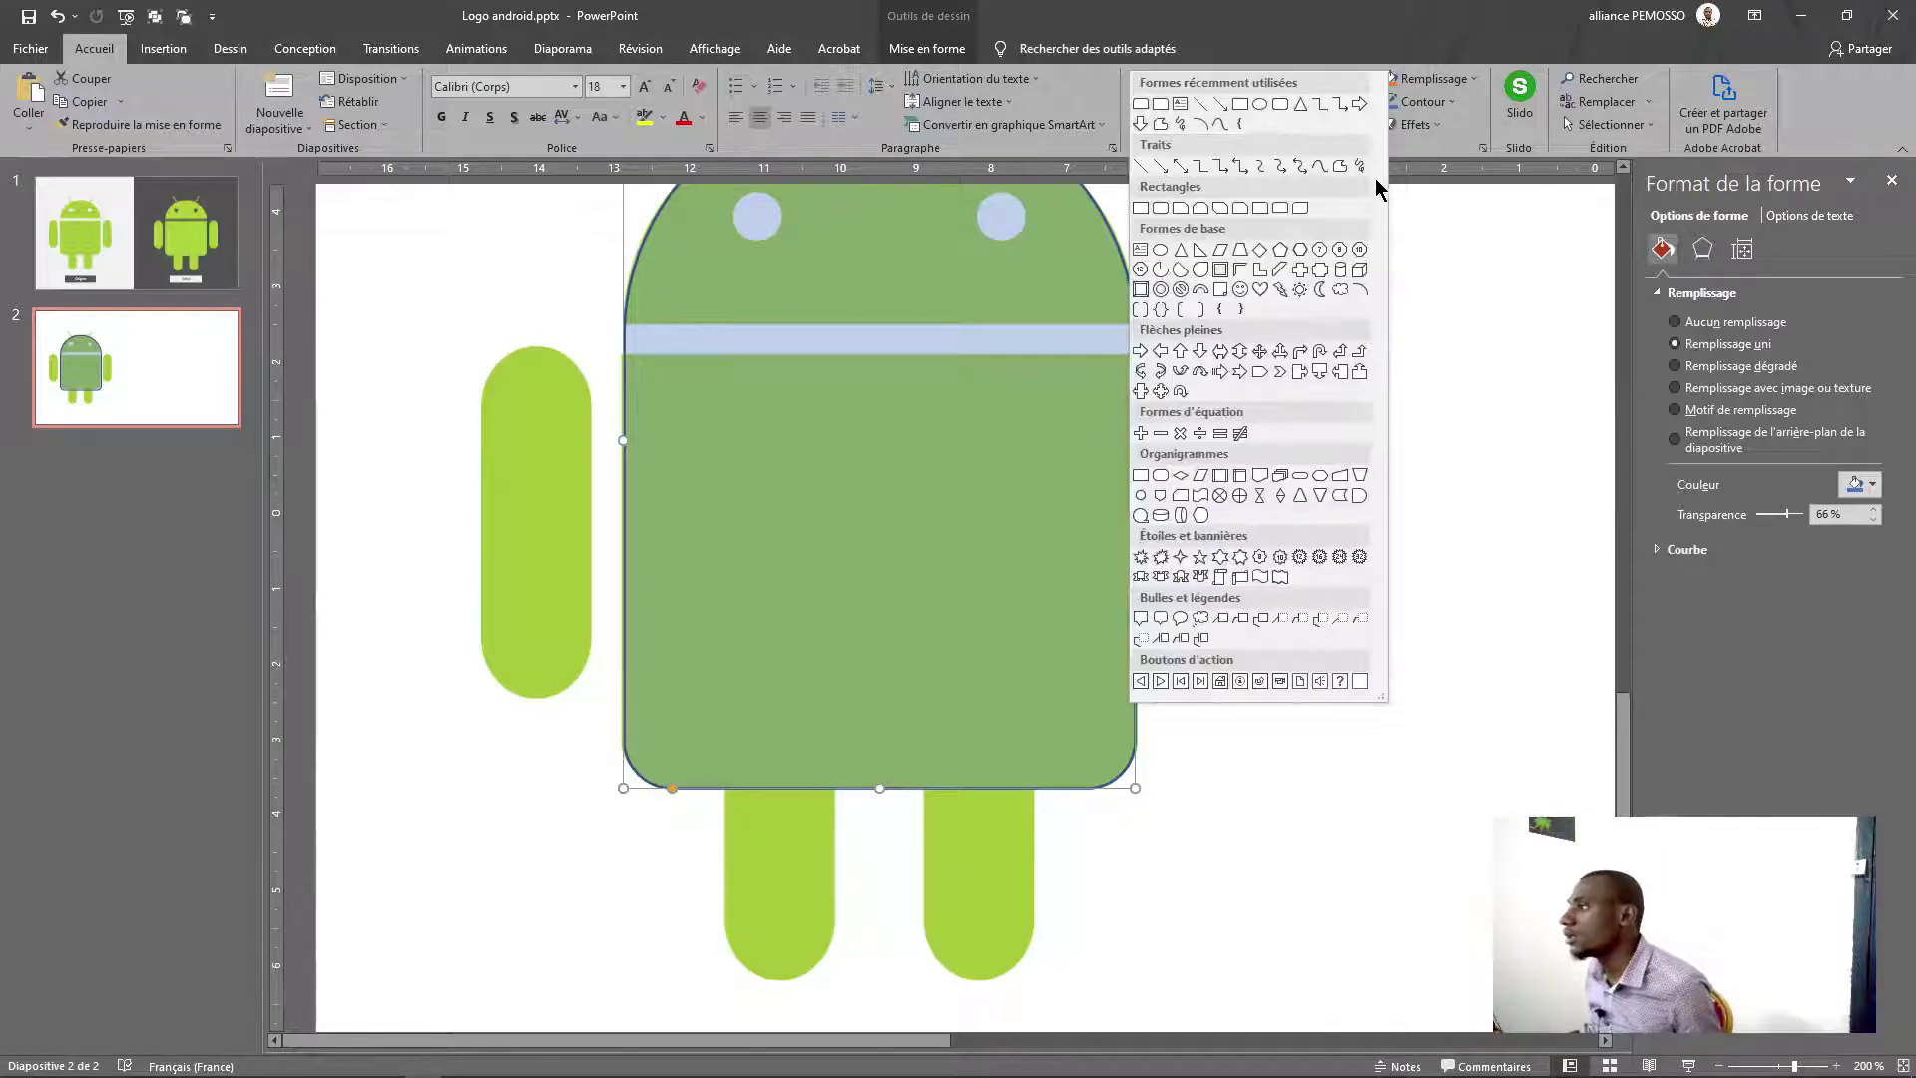
click(1162, 208)
drag(738, 616, 830, 982)
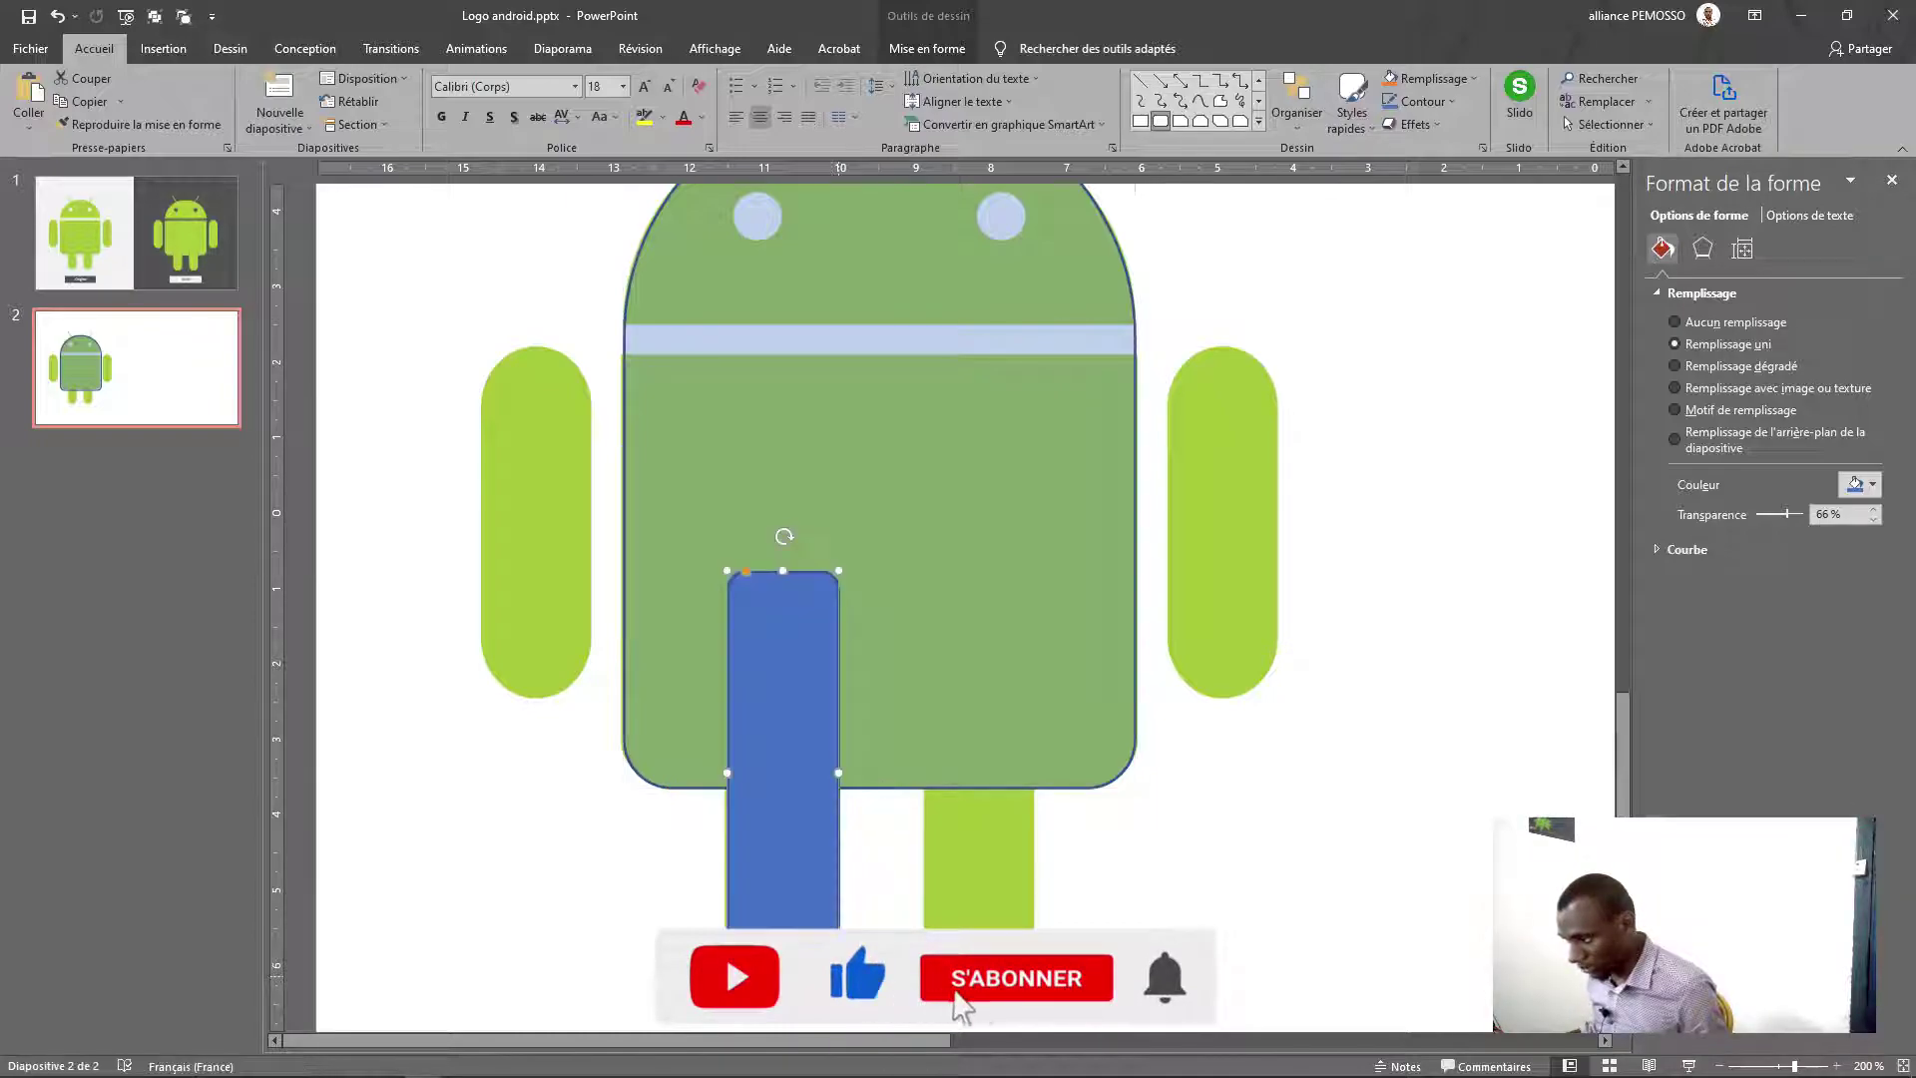
ctrl+scroll(1146, 650, up, 5)
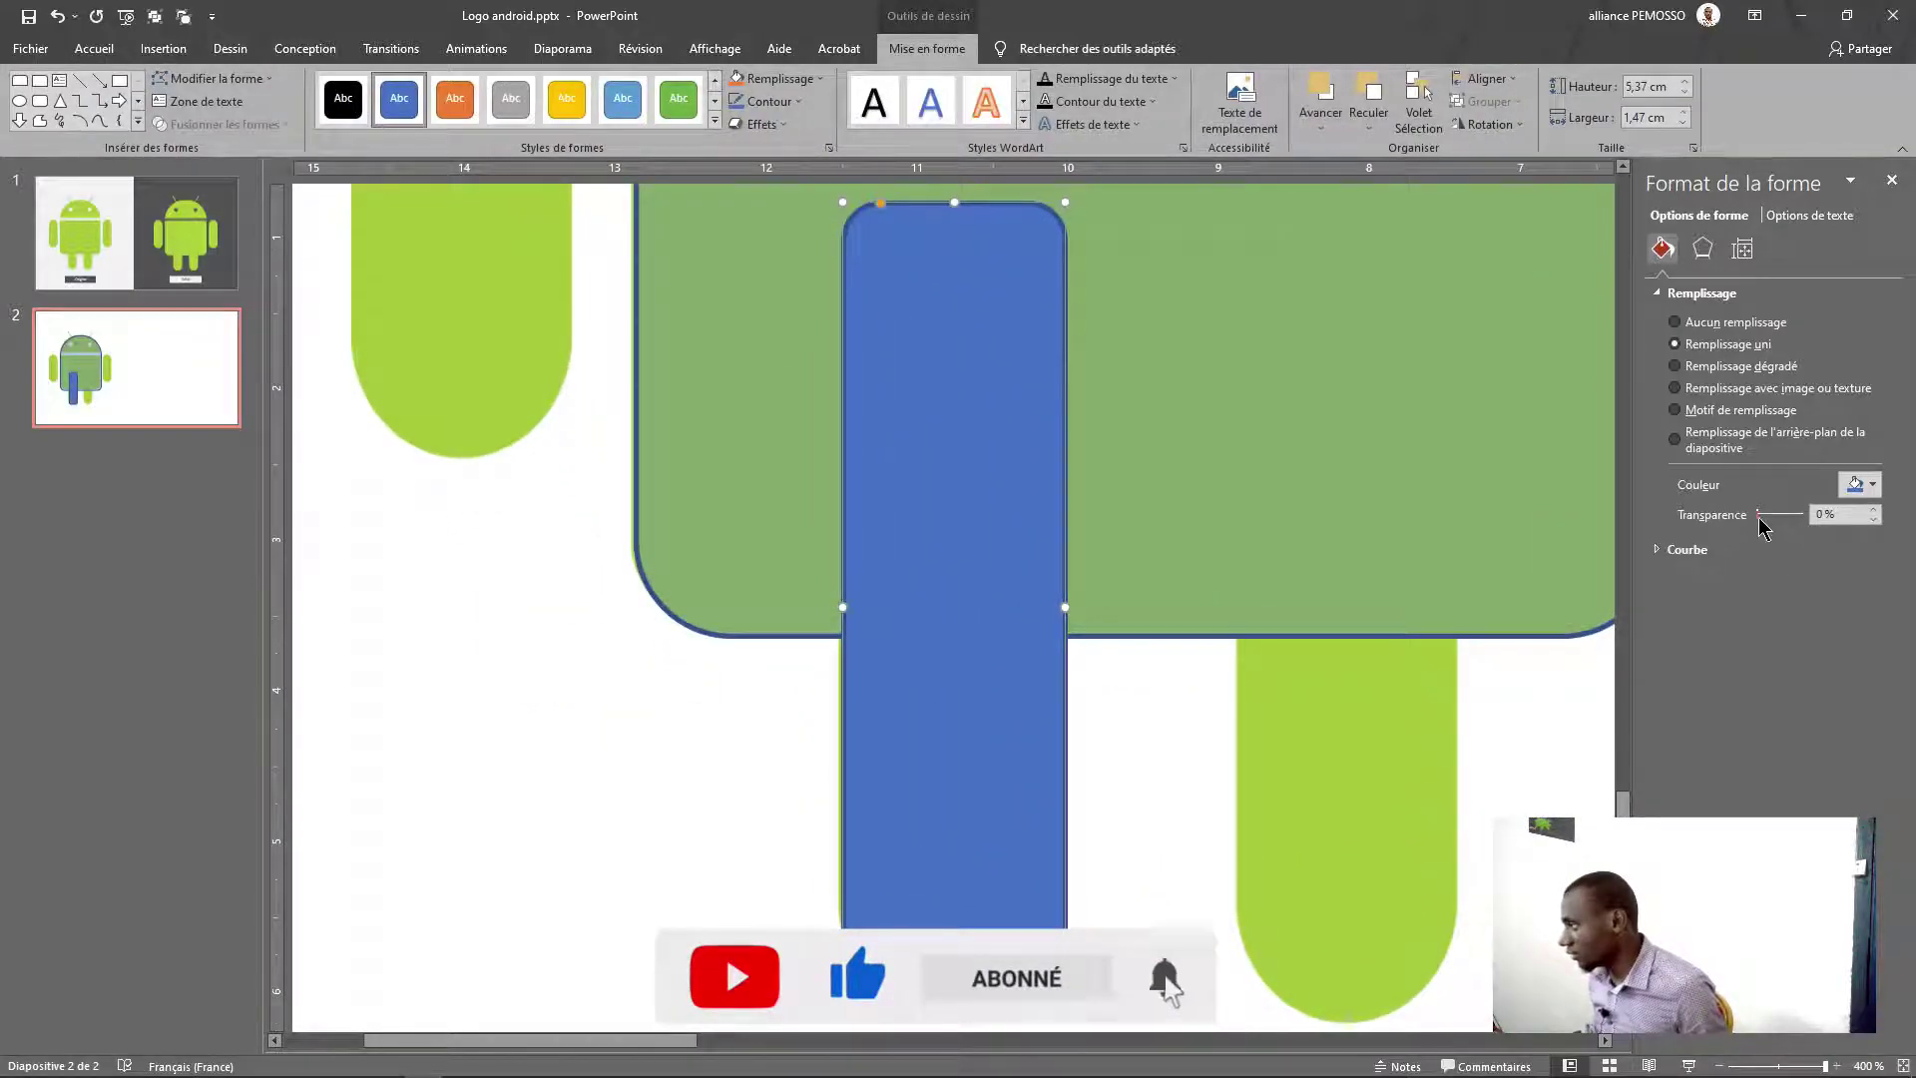
drag(1758, 514, 1784, 515)
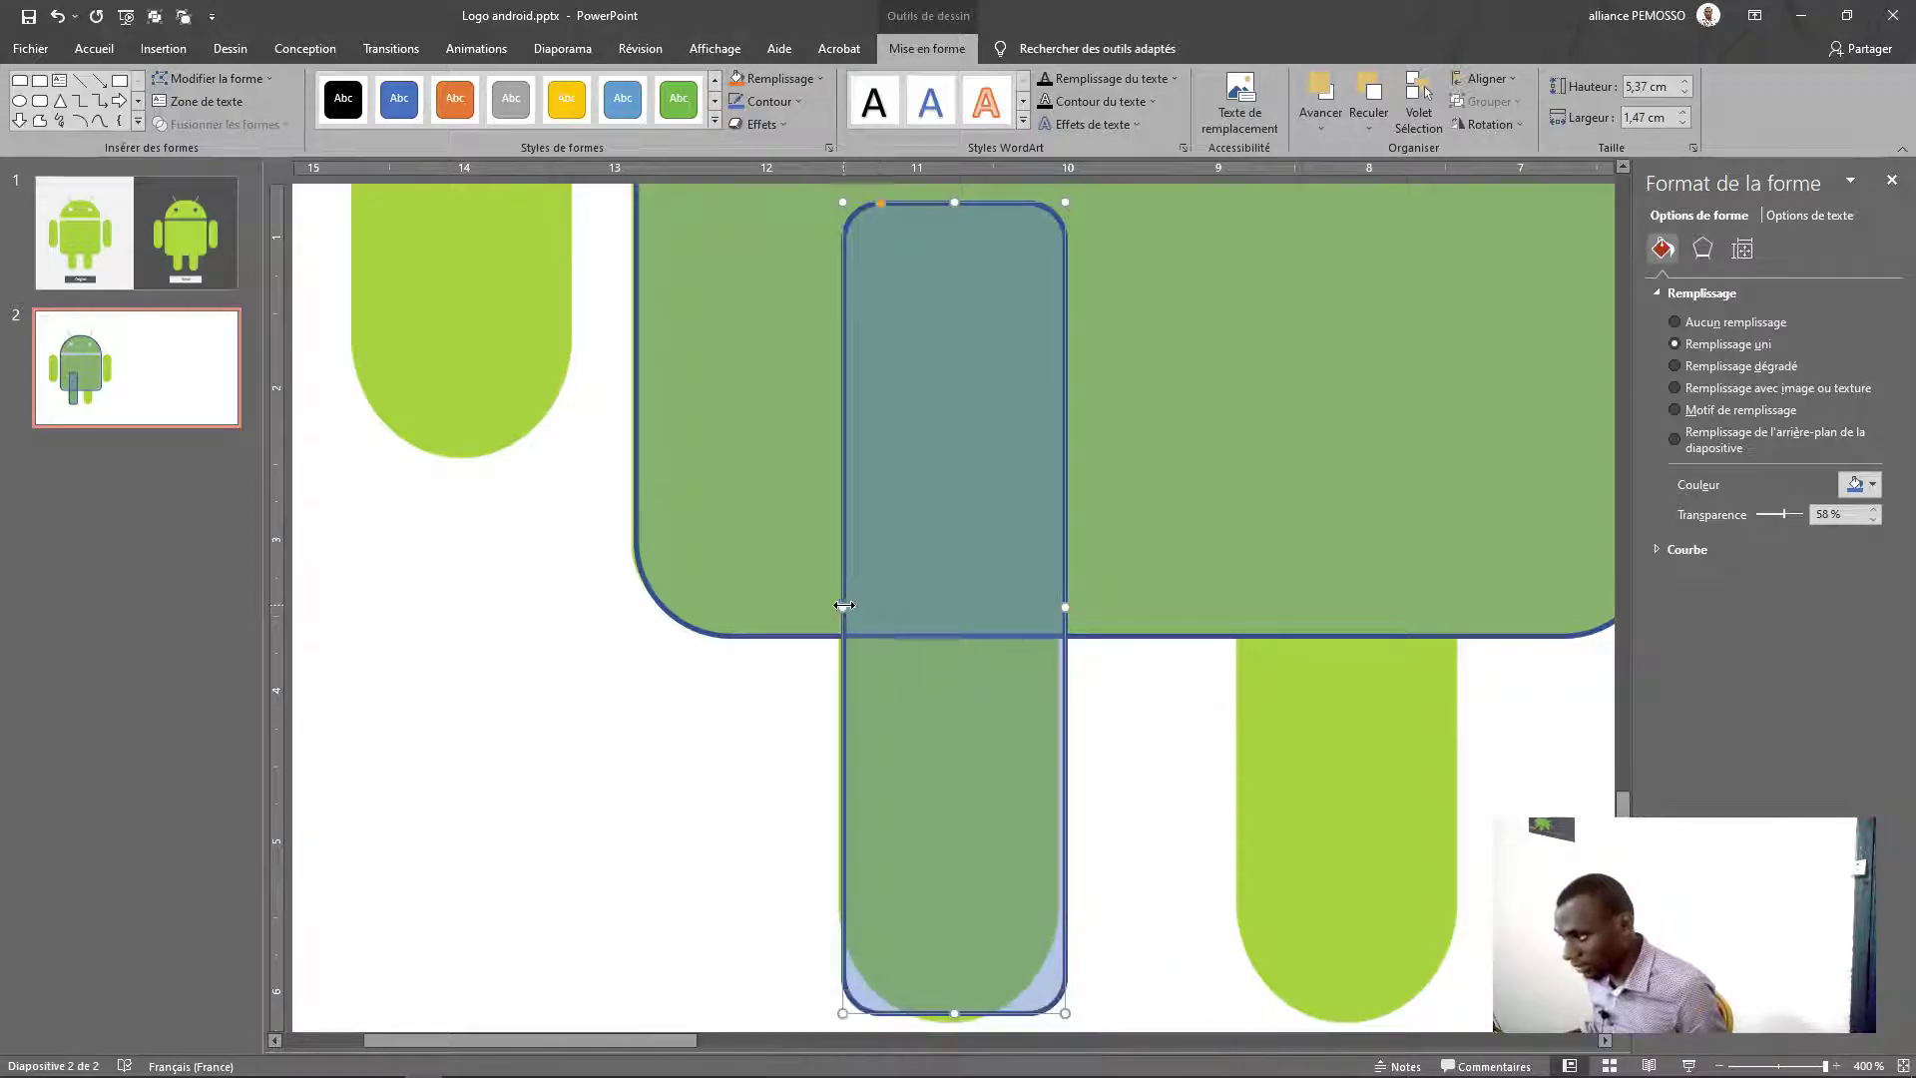
Resize the leg shape to 5,41 × 1,43 cm to fit the left leg, then copy it onto the right leg
drag(842, 607, 834, 607)
scroll(956, 926, down, 1)
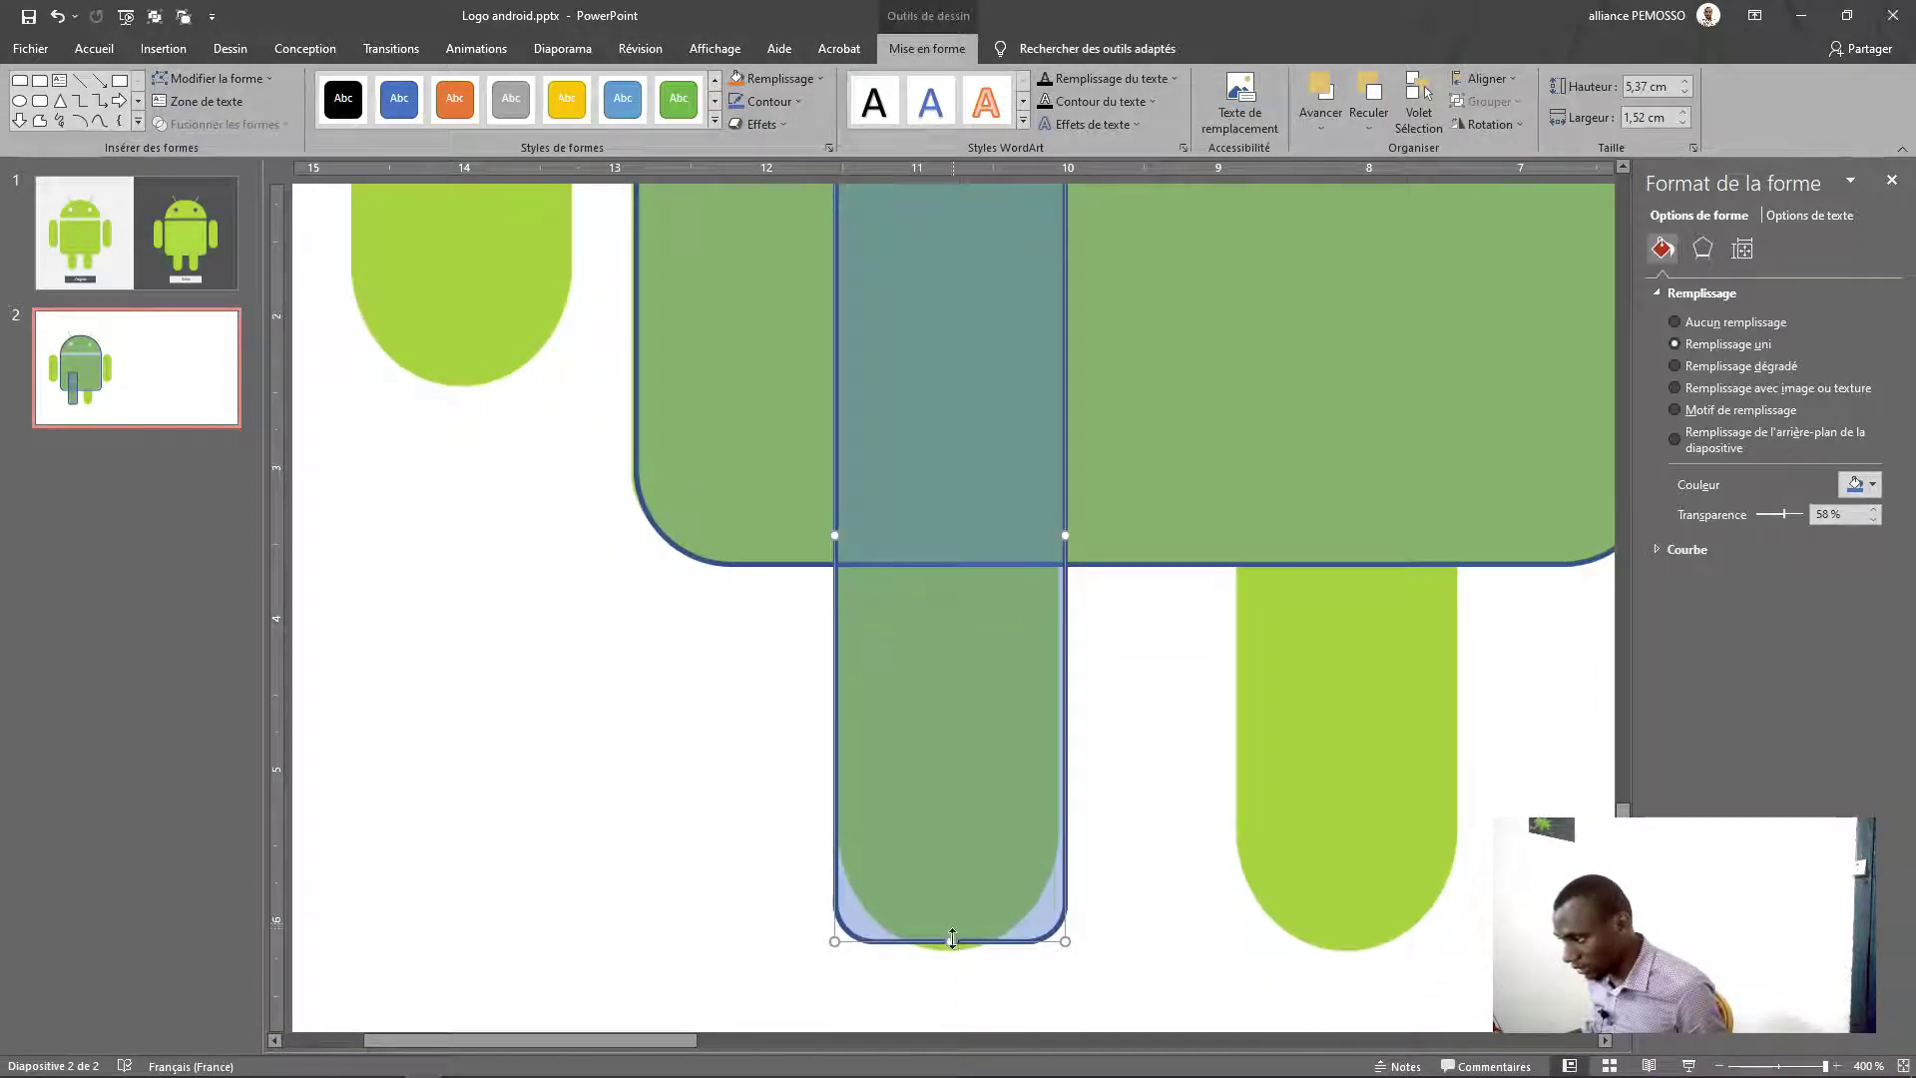
drag(952, 940, 952, 951)
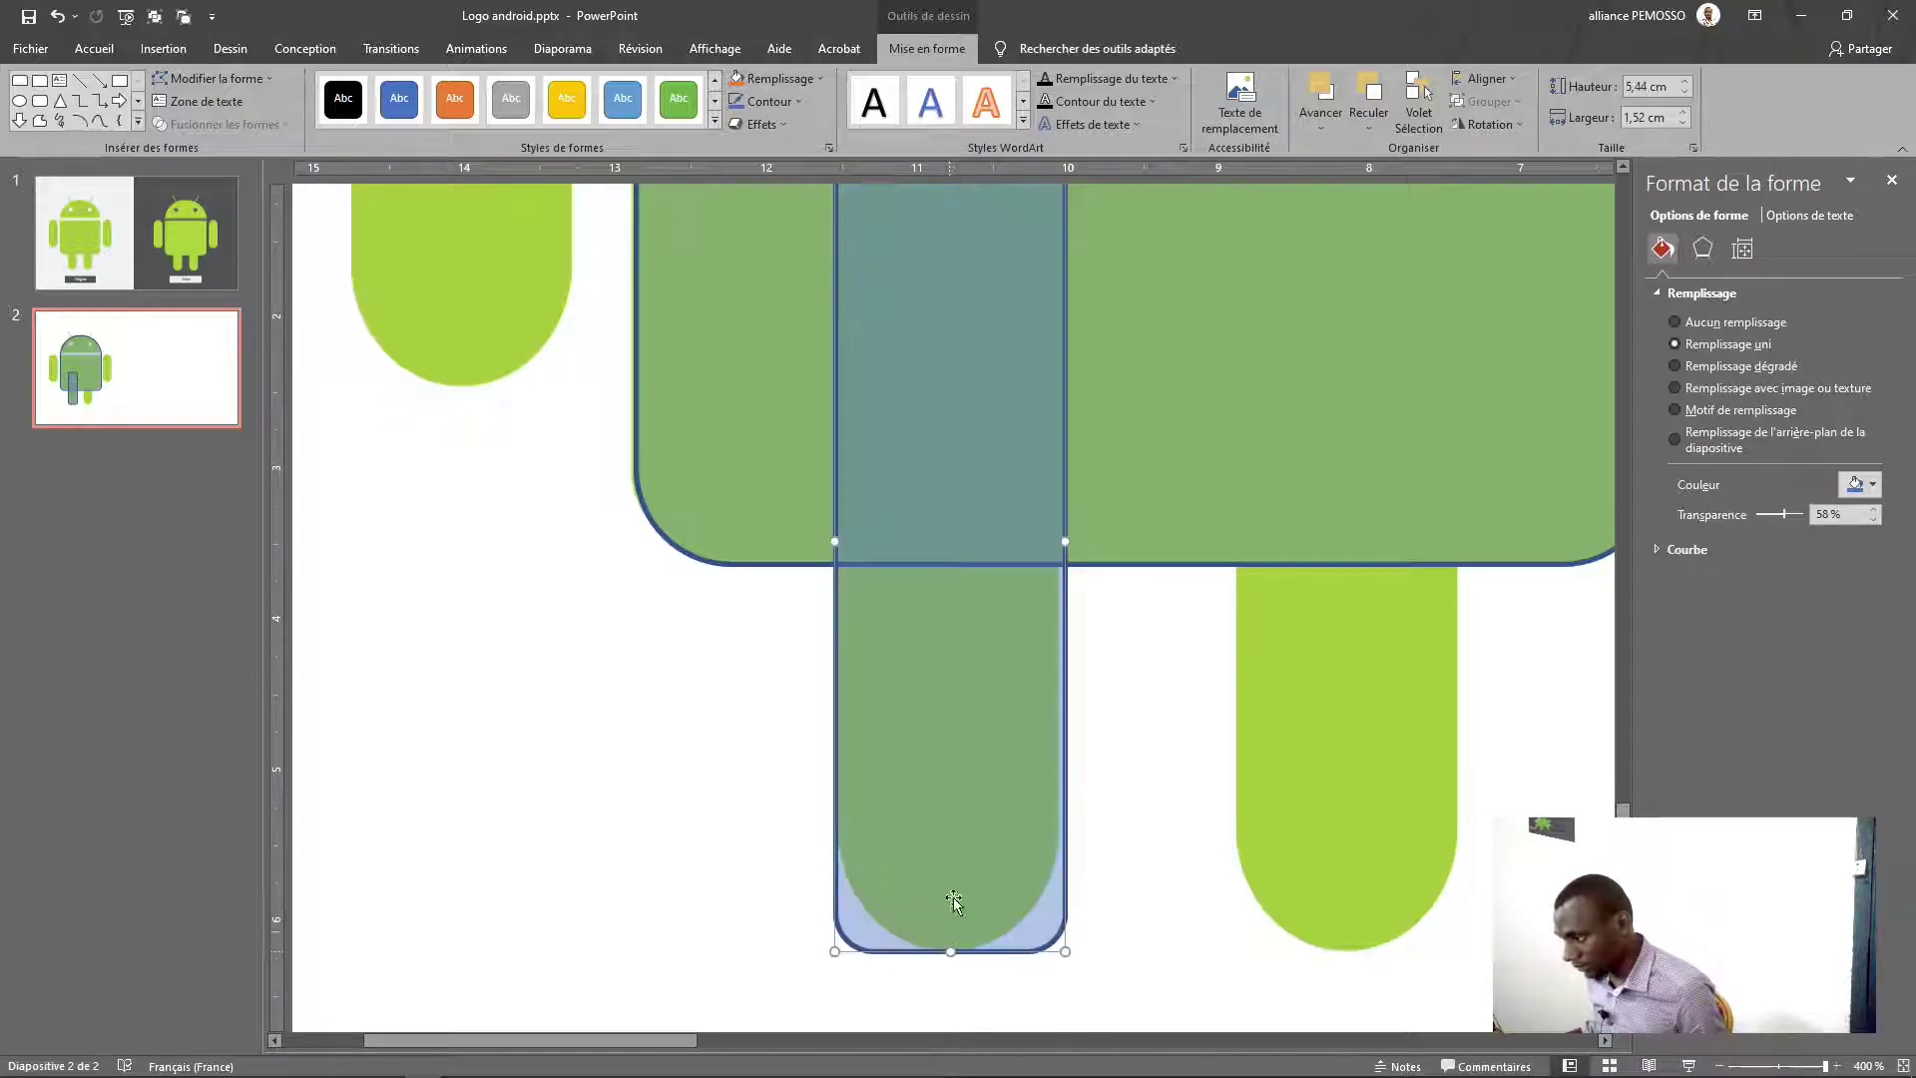
ctrl+scroll(904, 916, down, 2)
ctrl+scroll(903, 916, down, 3)
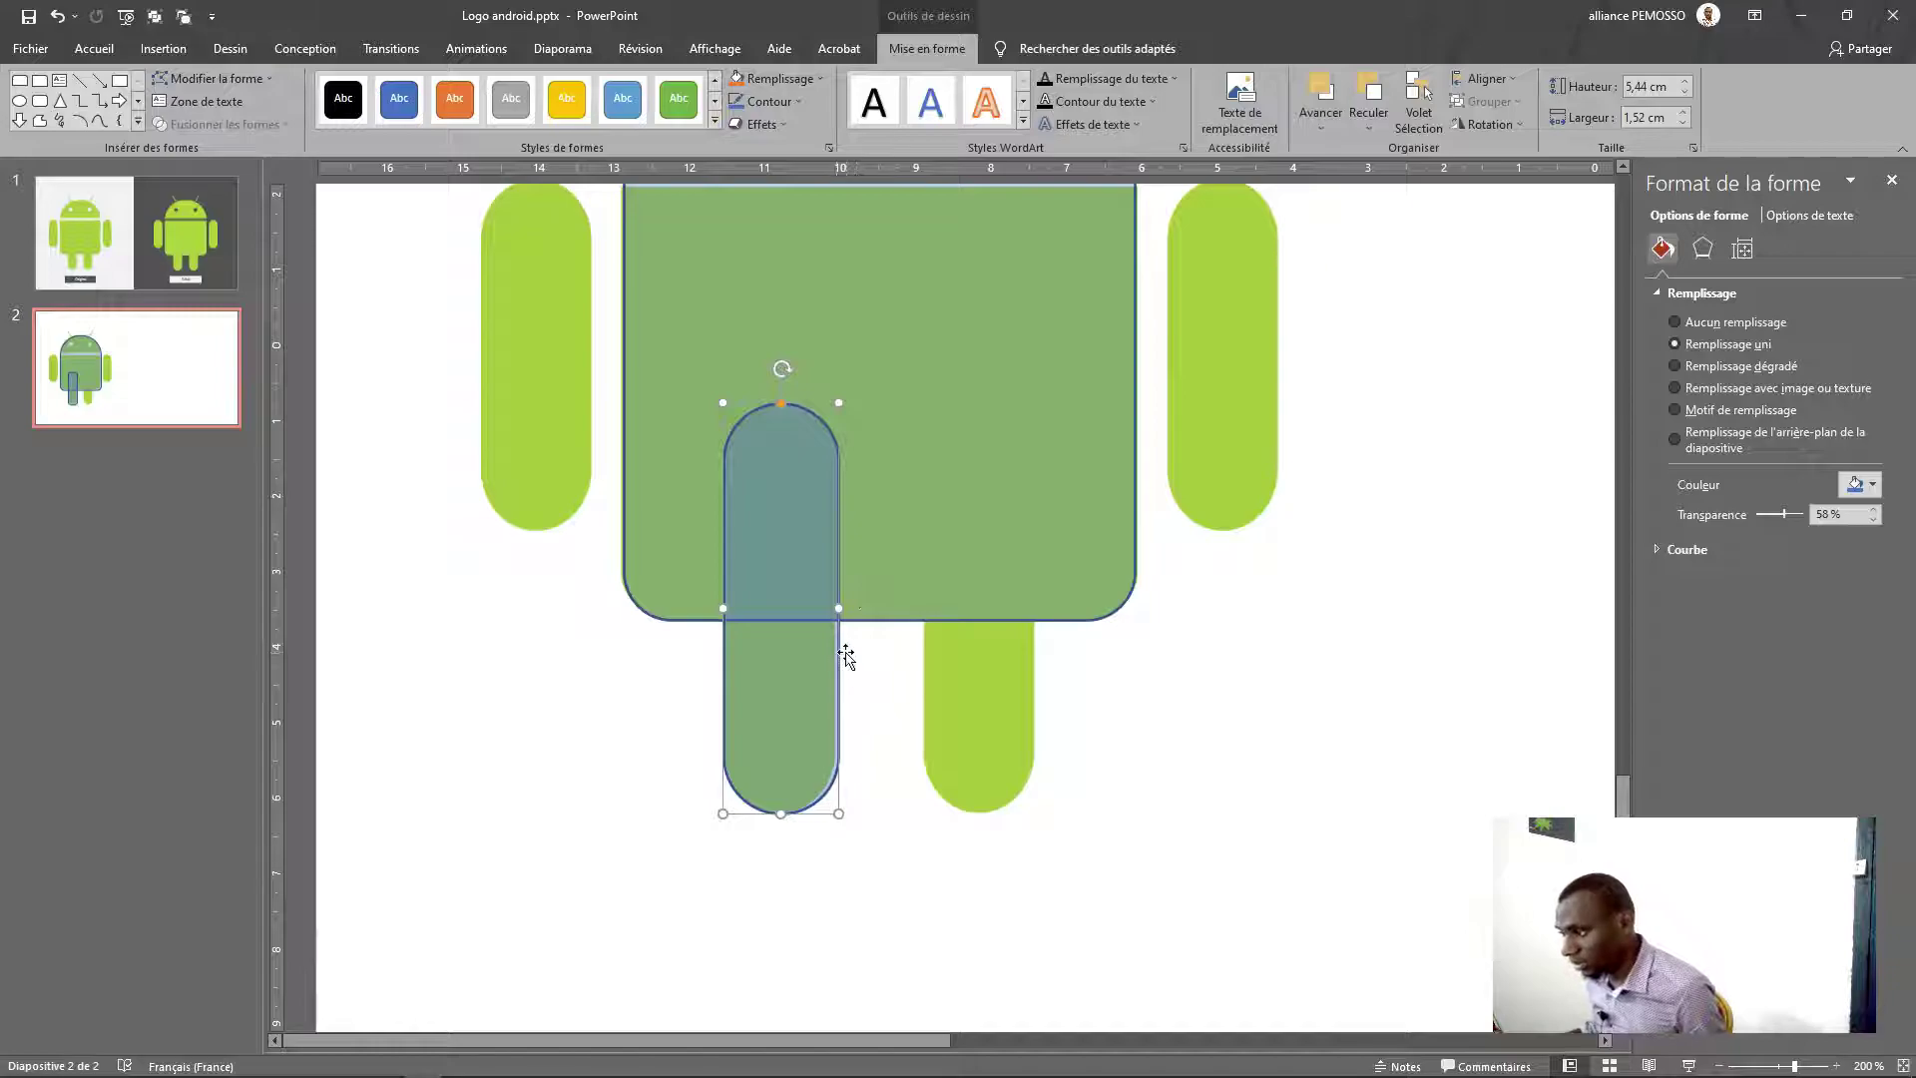
ctrl+scroll(805, 705, up, 3)
drag(1071, 612, 1064, 612)
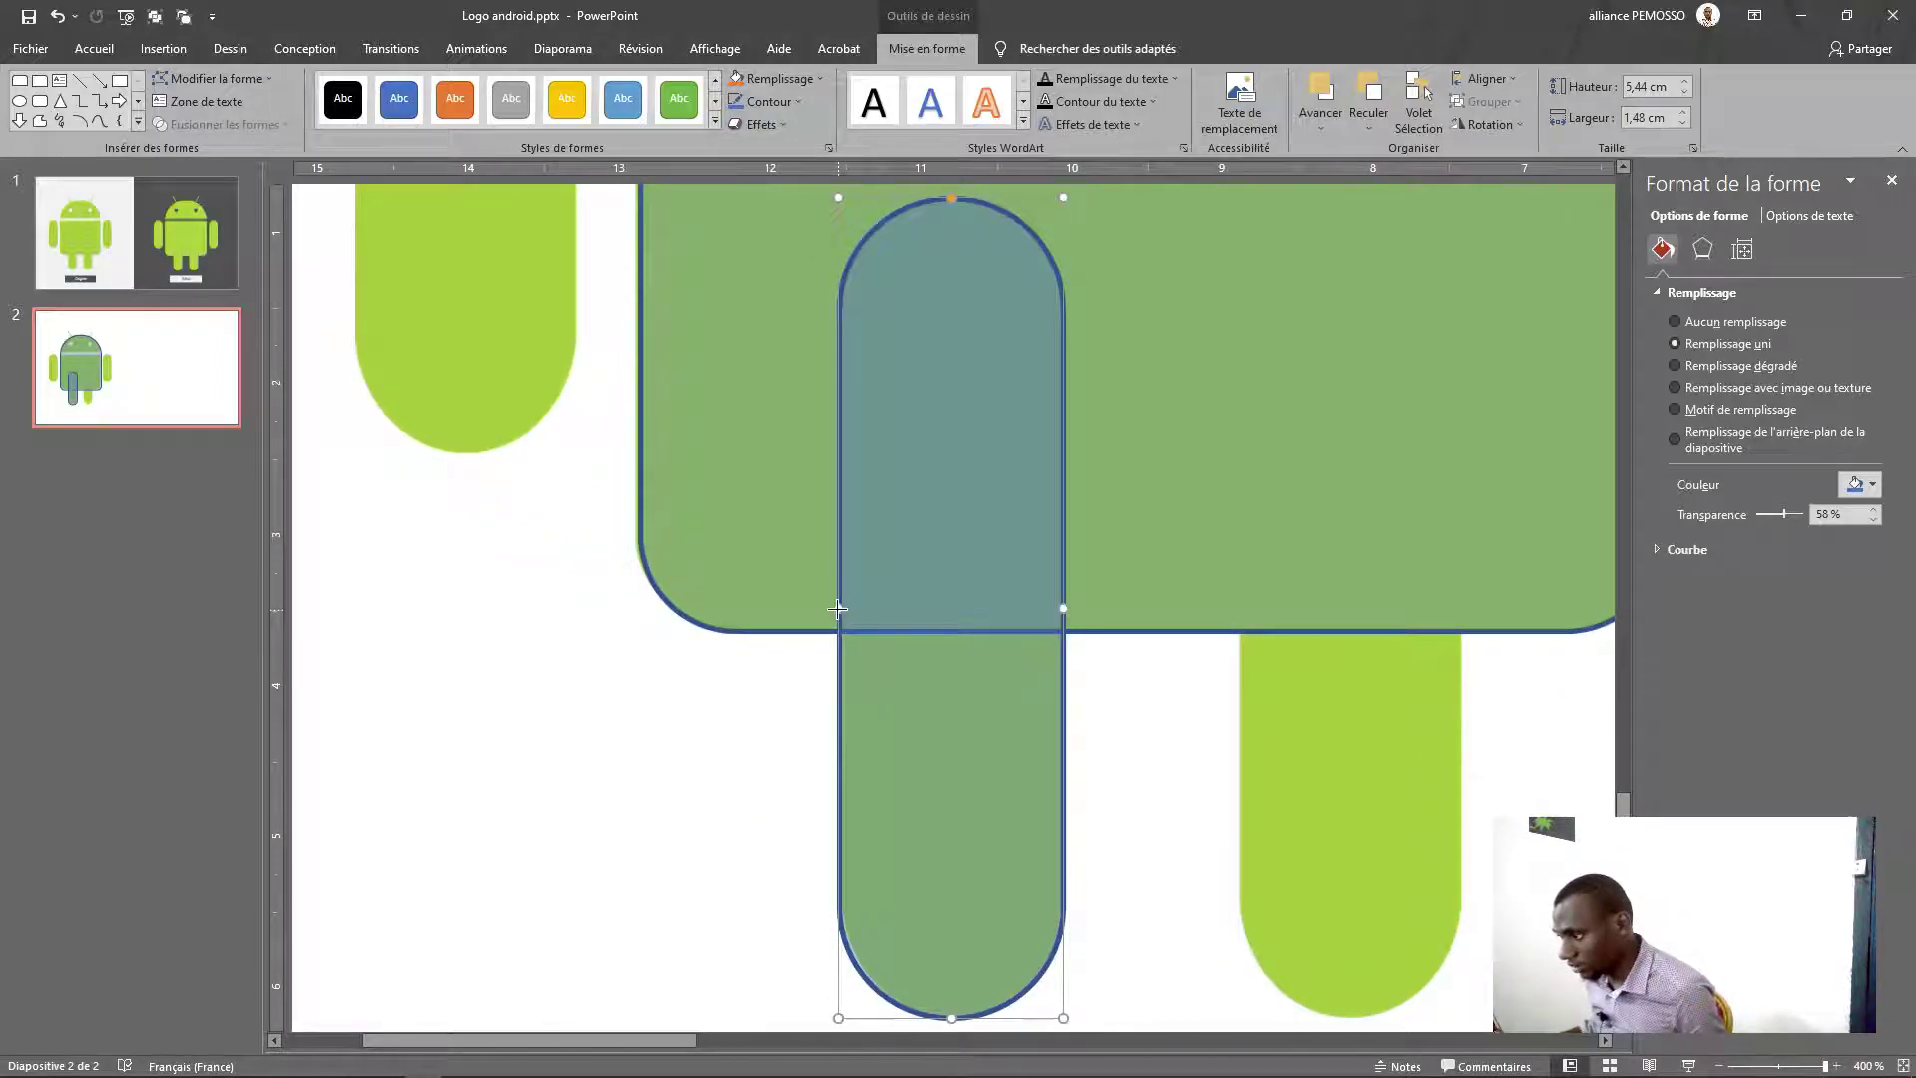
drag(837, 609, 847, 609)
ctrl+scroll(847, 611, down, 3)
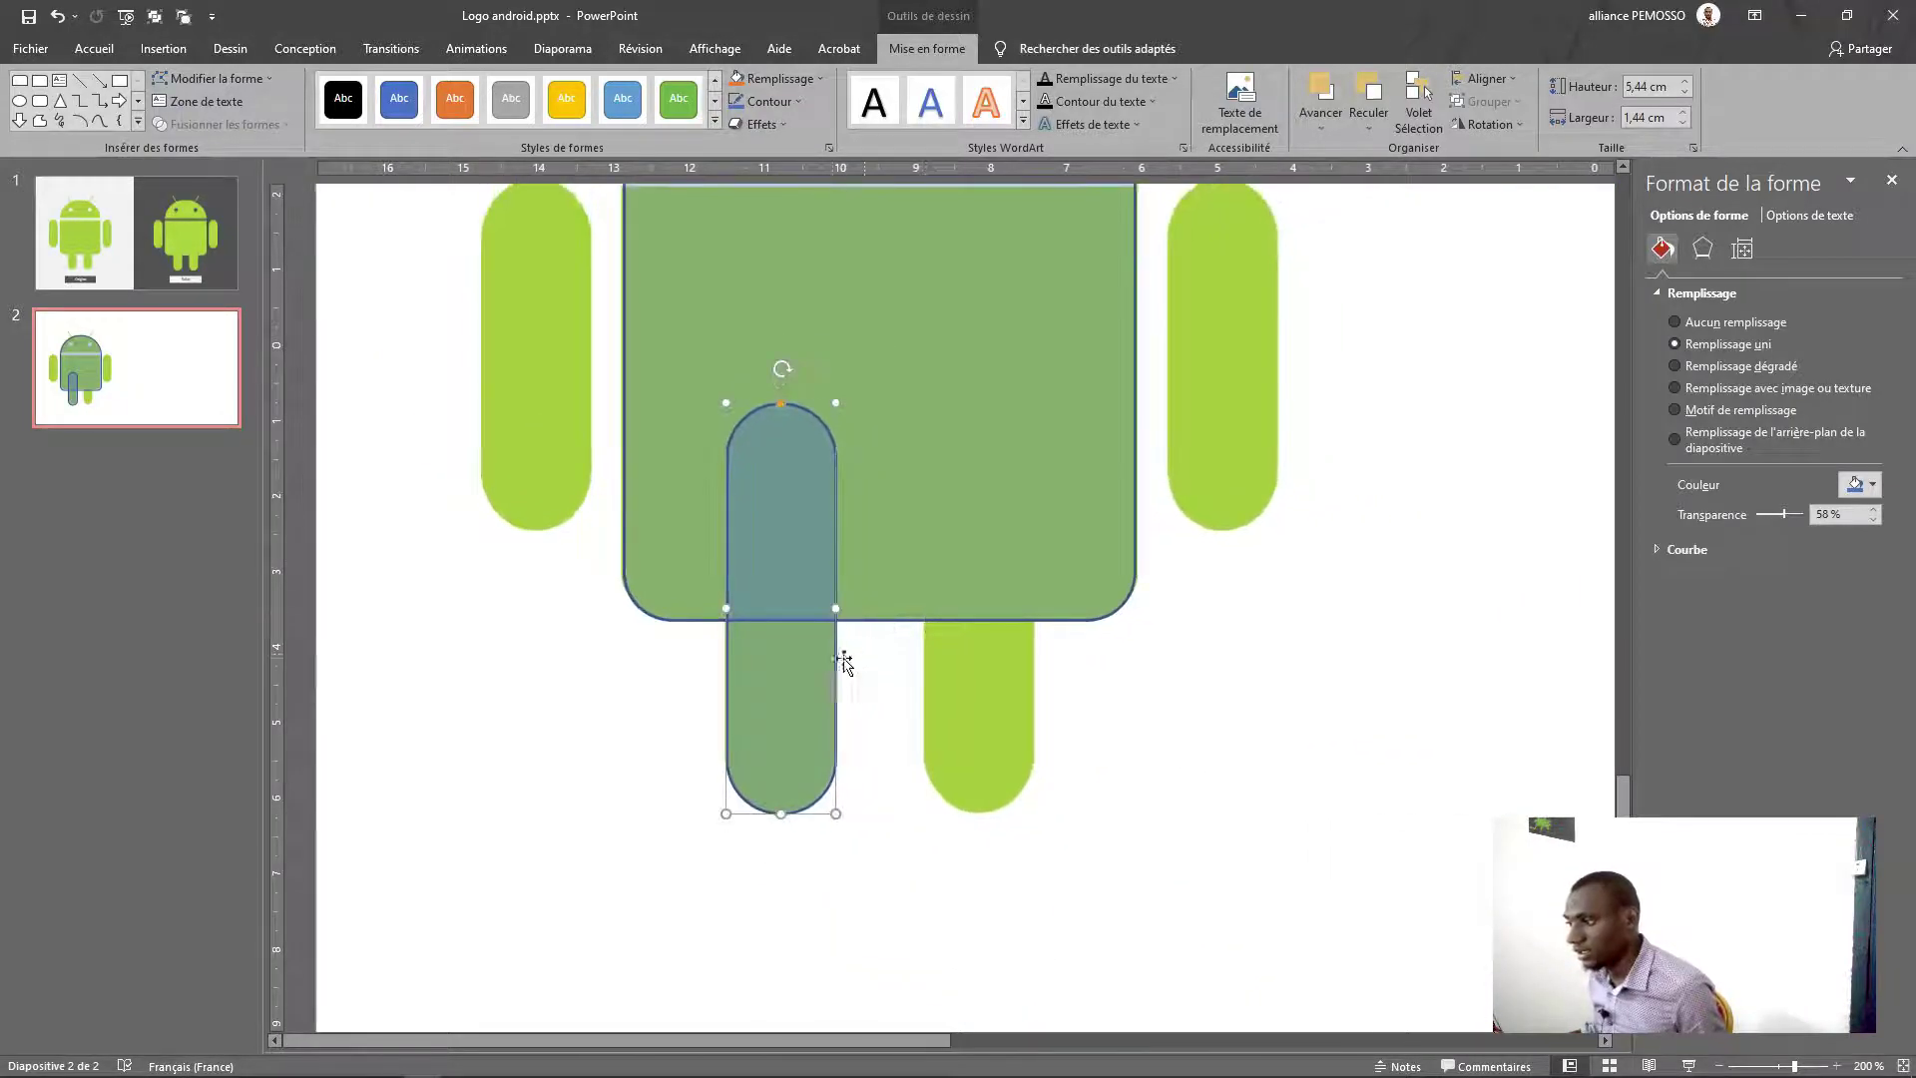
ctrl+scroll(830, 700, up, 3)
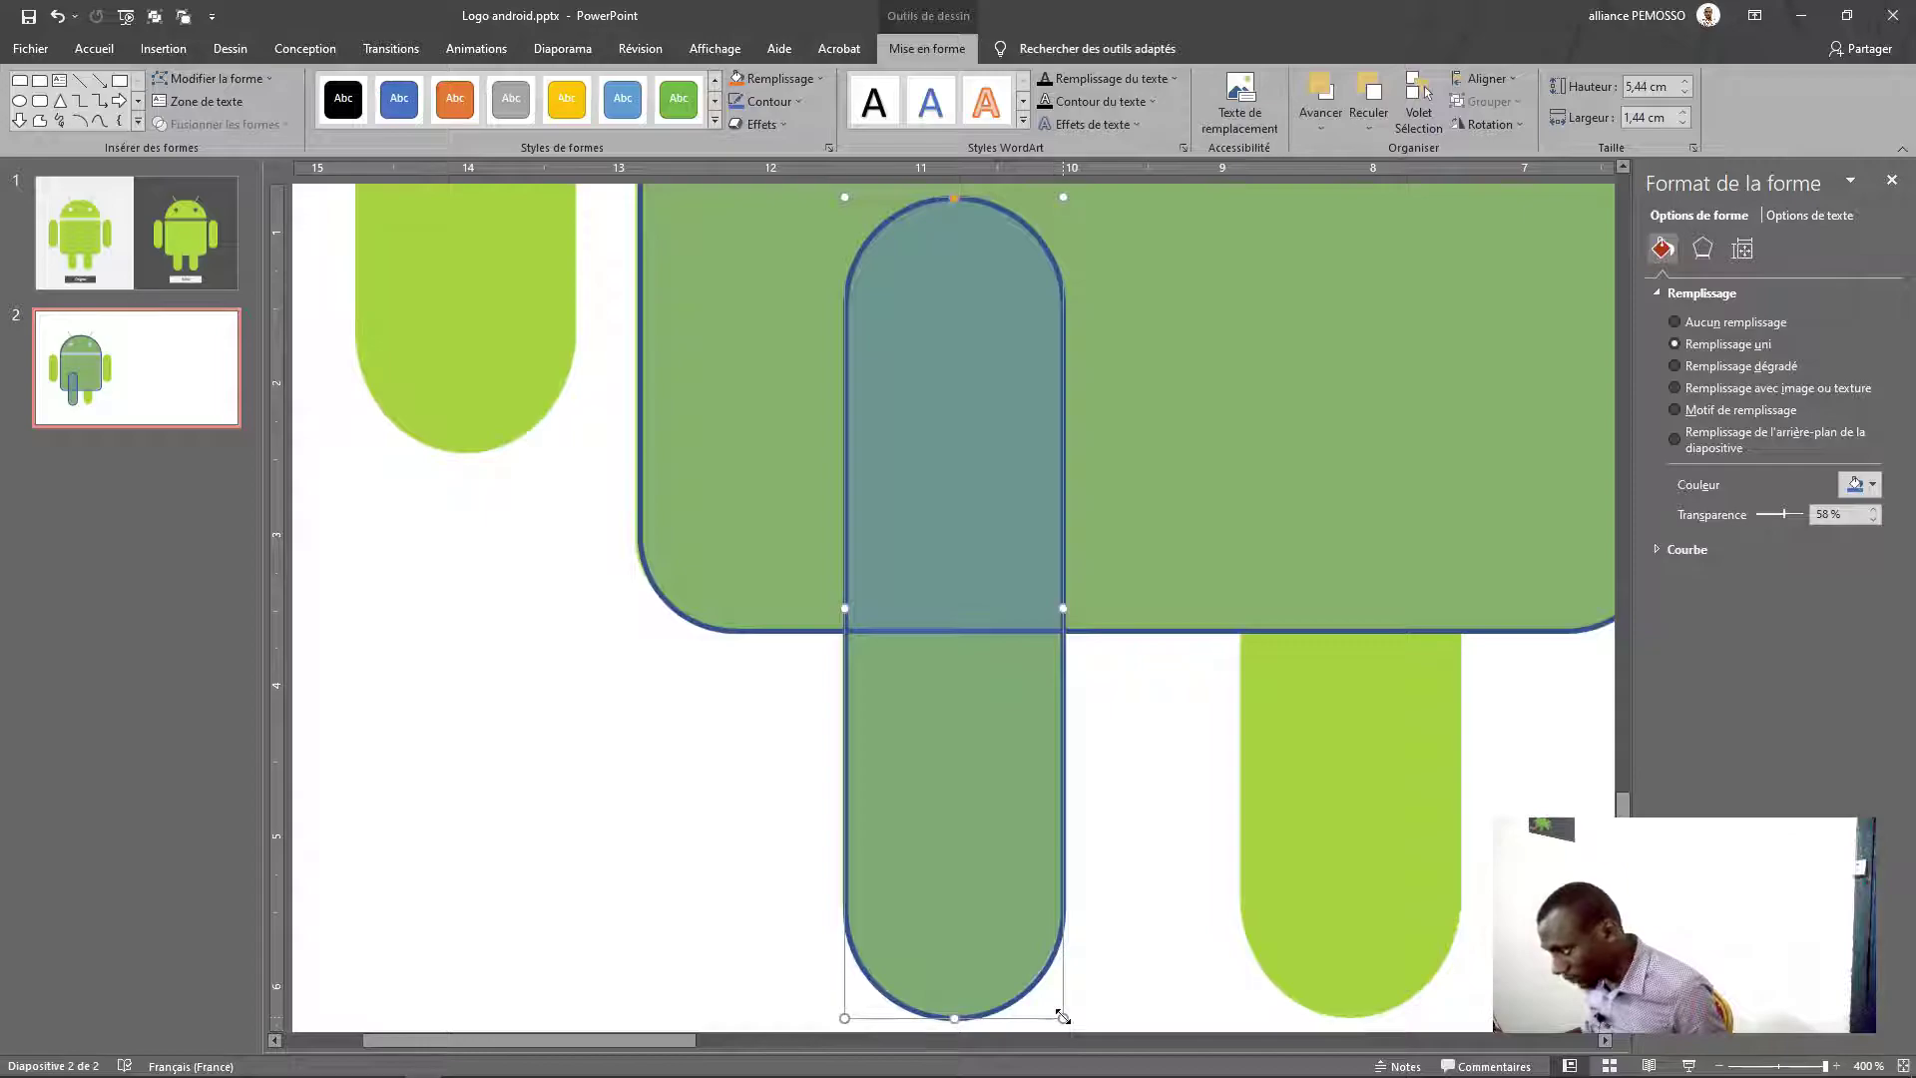
drag(1061, 1016, 1058, 1014)
ctrl+scroll(998, 805, down, 2)
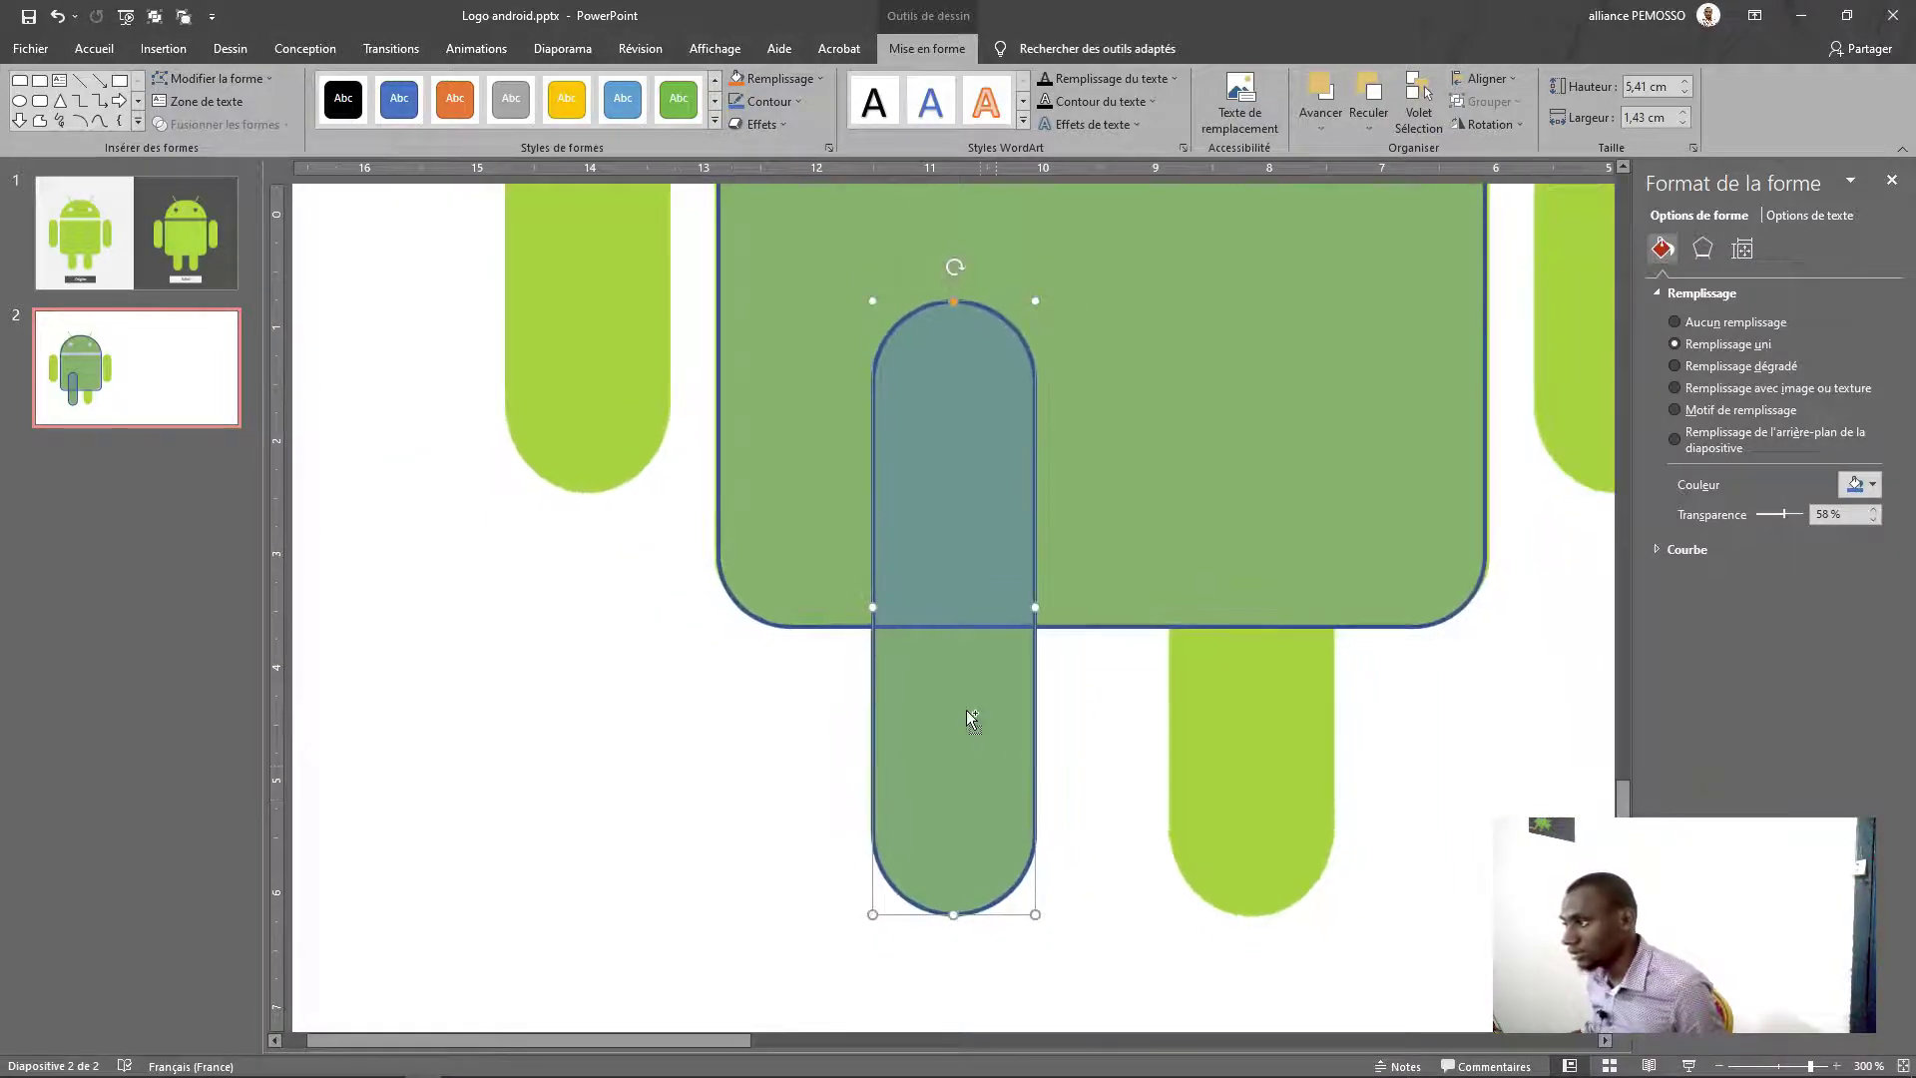
ctrl+scroll(972, 718, down, 2)
drag(780, 654, 972, 639)
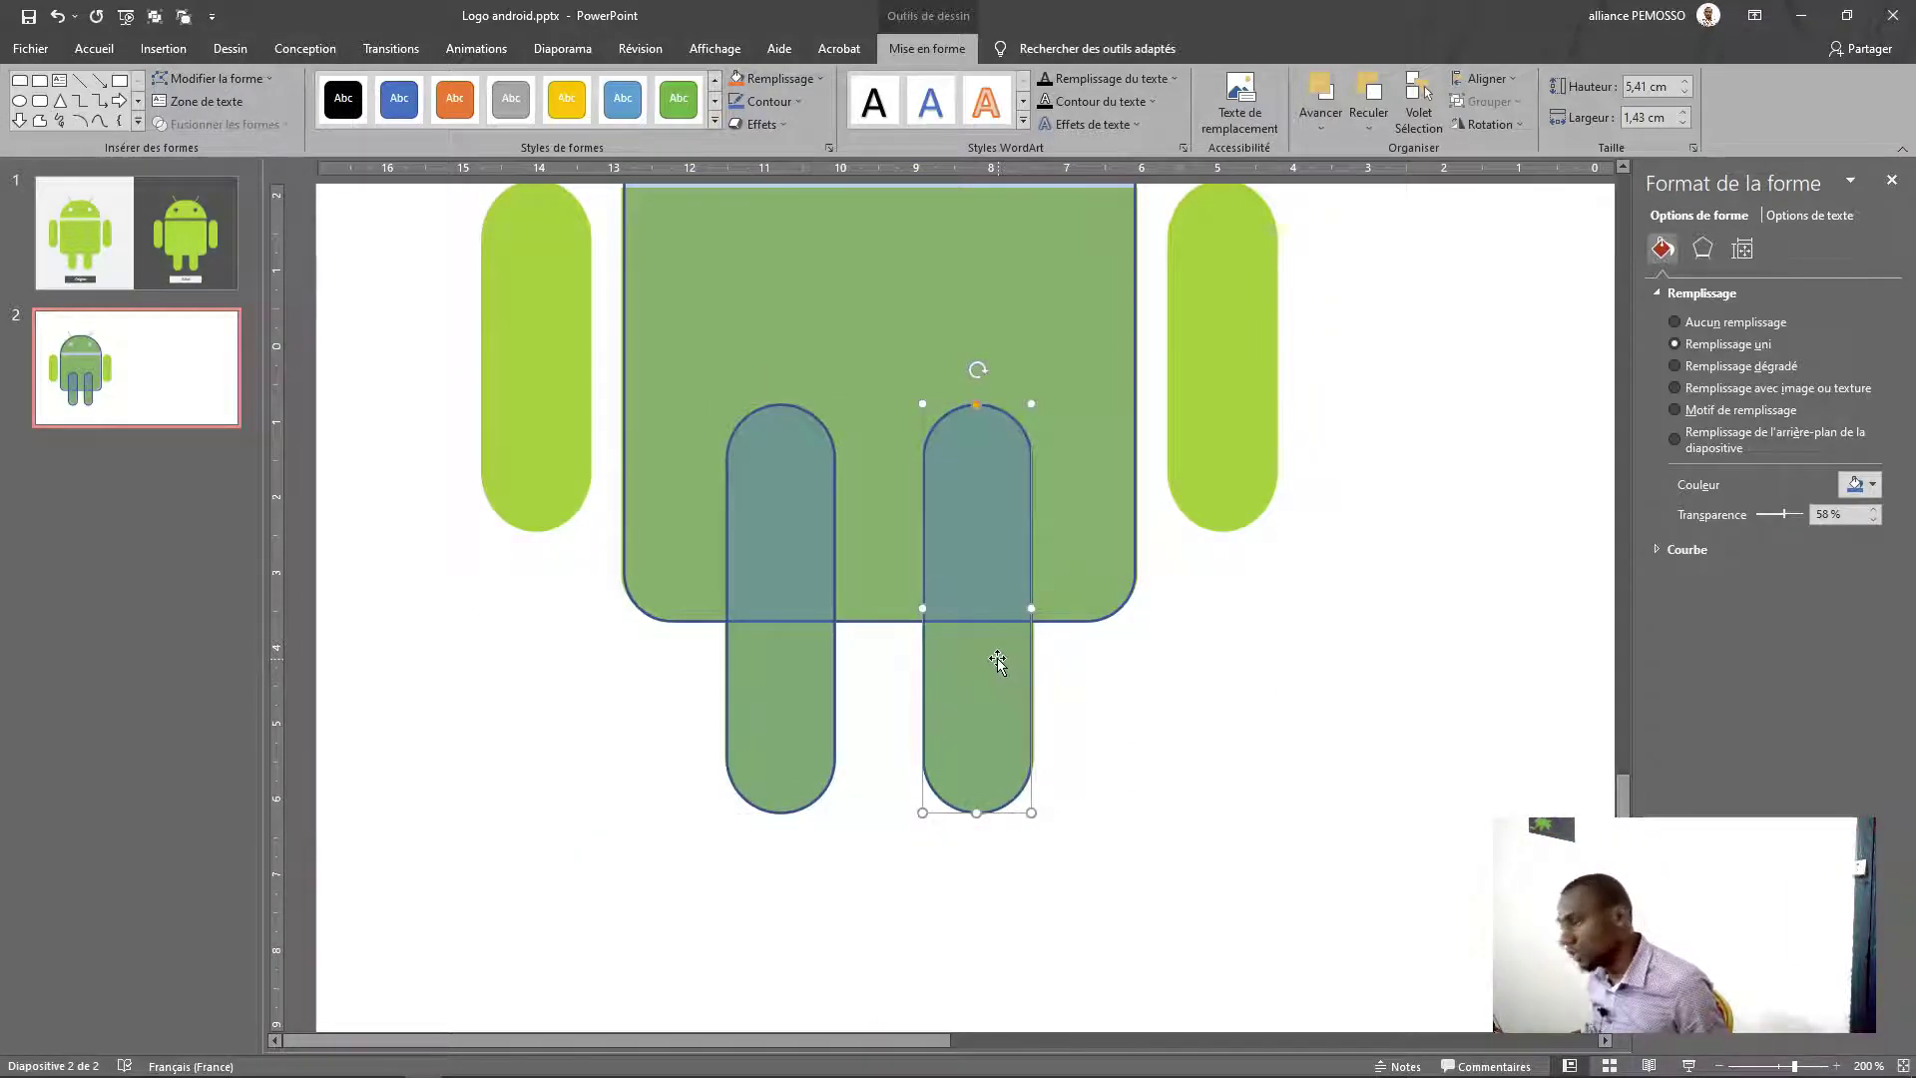
Cover the right and left arms with copies of the leg shape shortened to 4,63 × 1,43 cm
key(ctrl+Right)
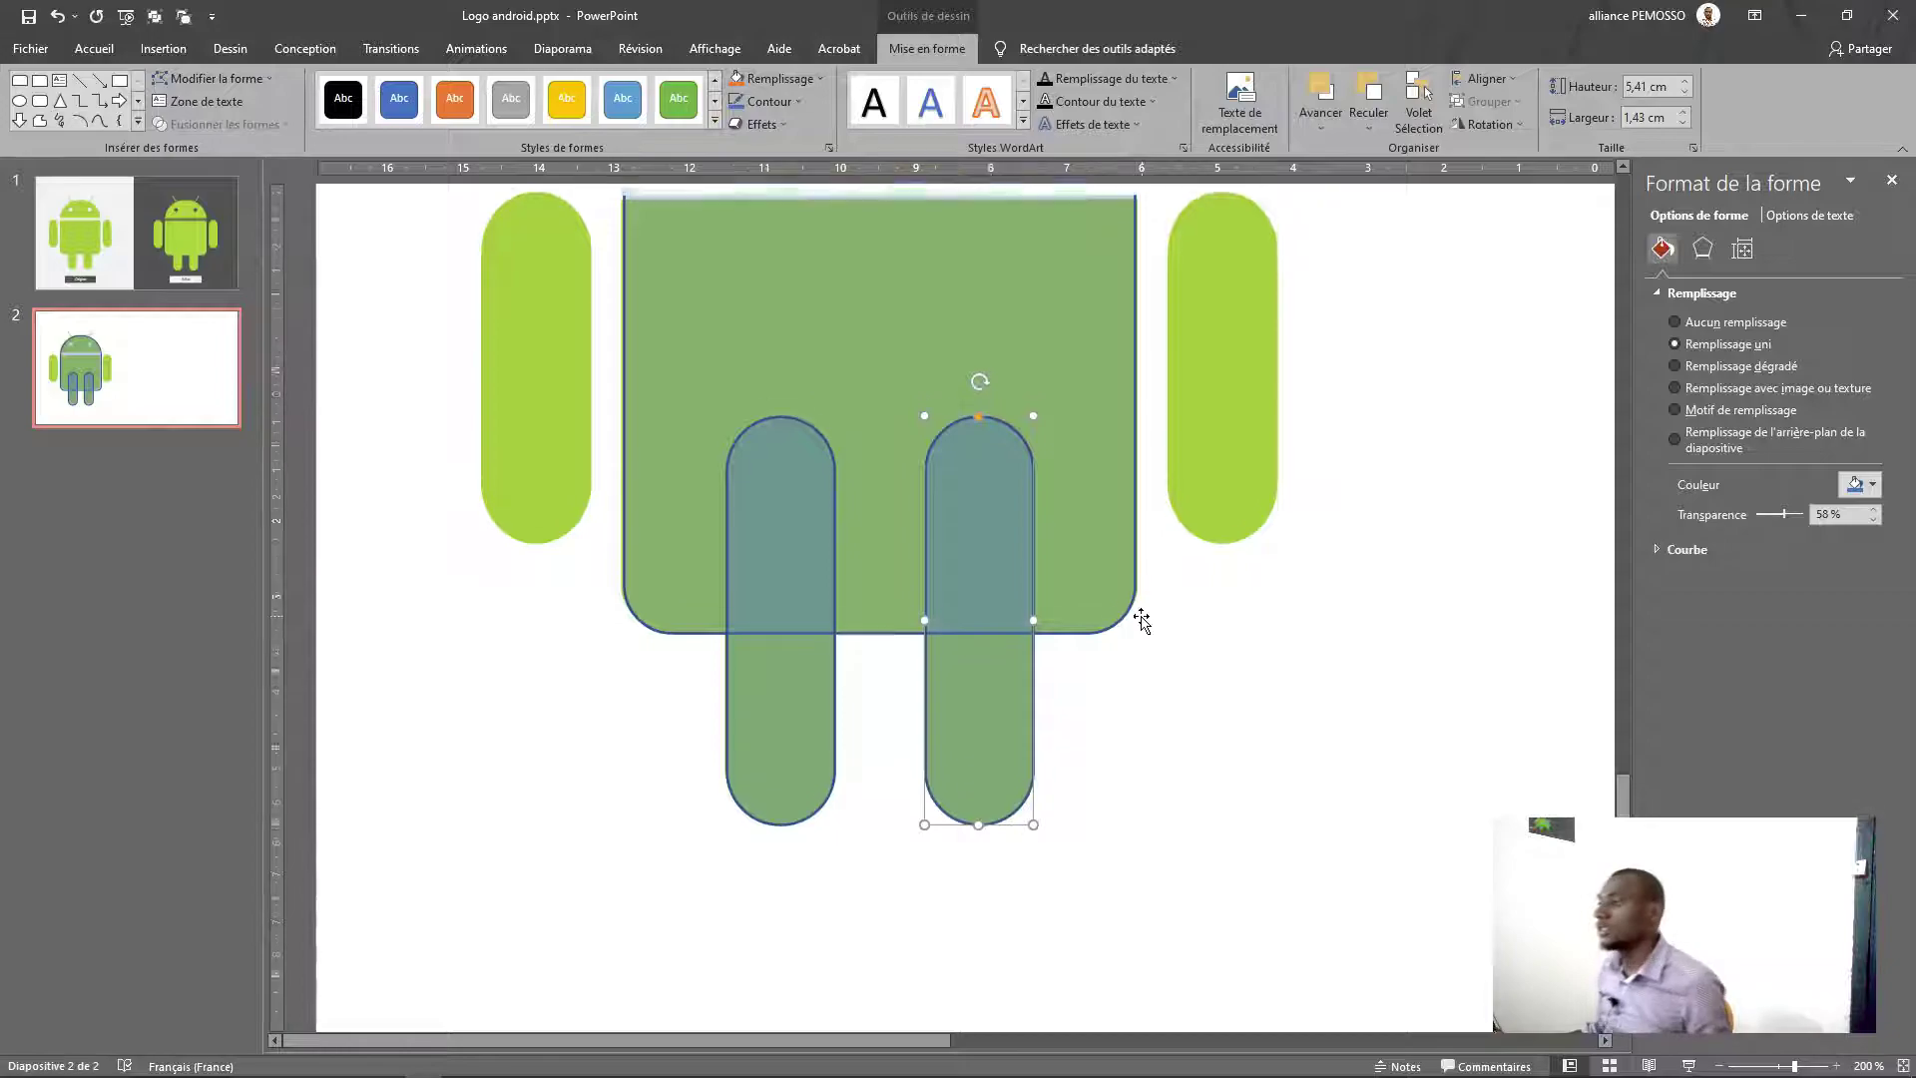
scroll(1142, 620, up, 2)
mouse_move(998, 716)
mouse_down()
mouse_move(1241, 489)
mouse_move(1225, 456)
mouse_up()
key(ctrl+Left)
key(ctrl+Up)
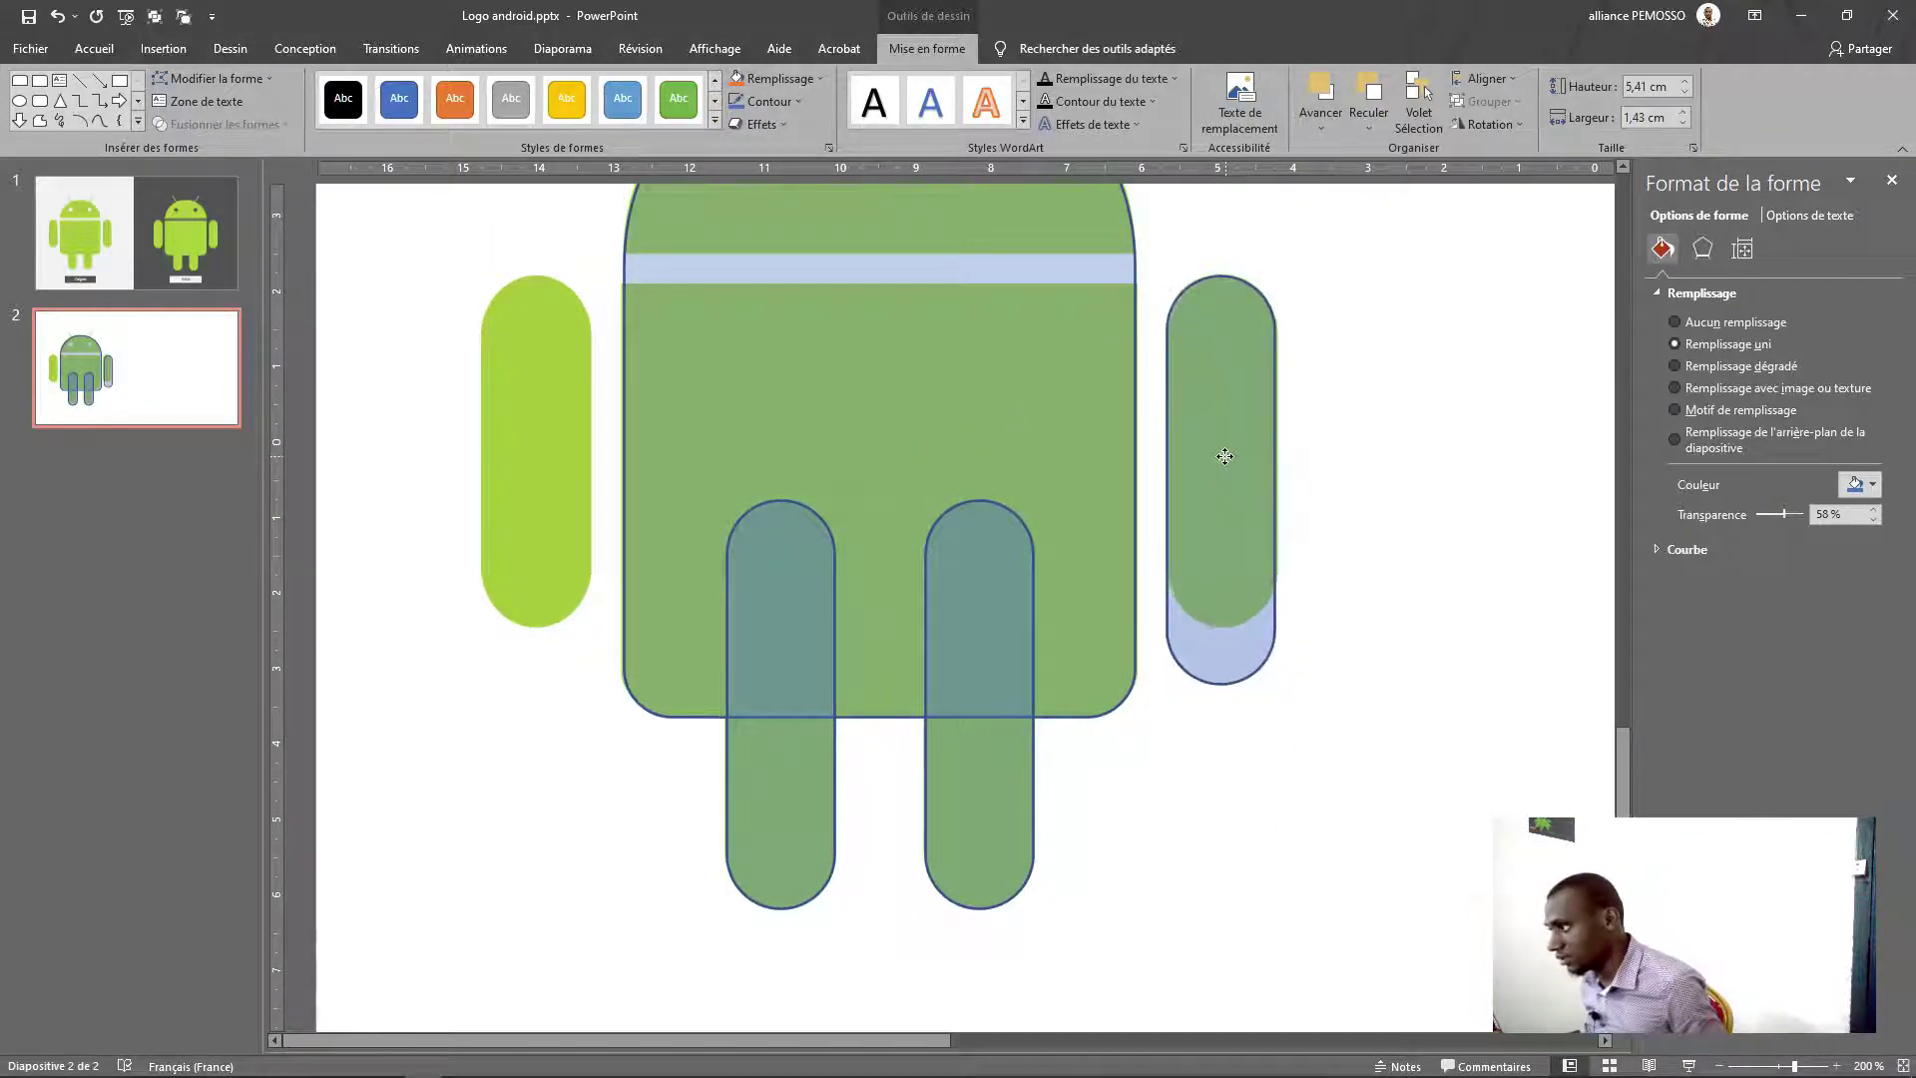
key(ctrl+Right)
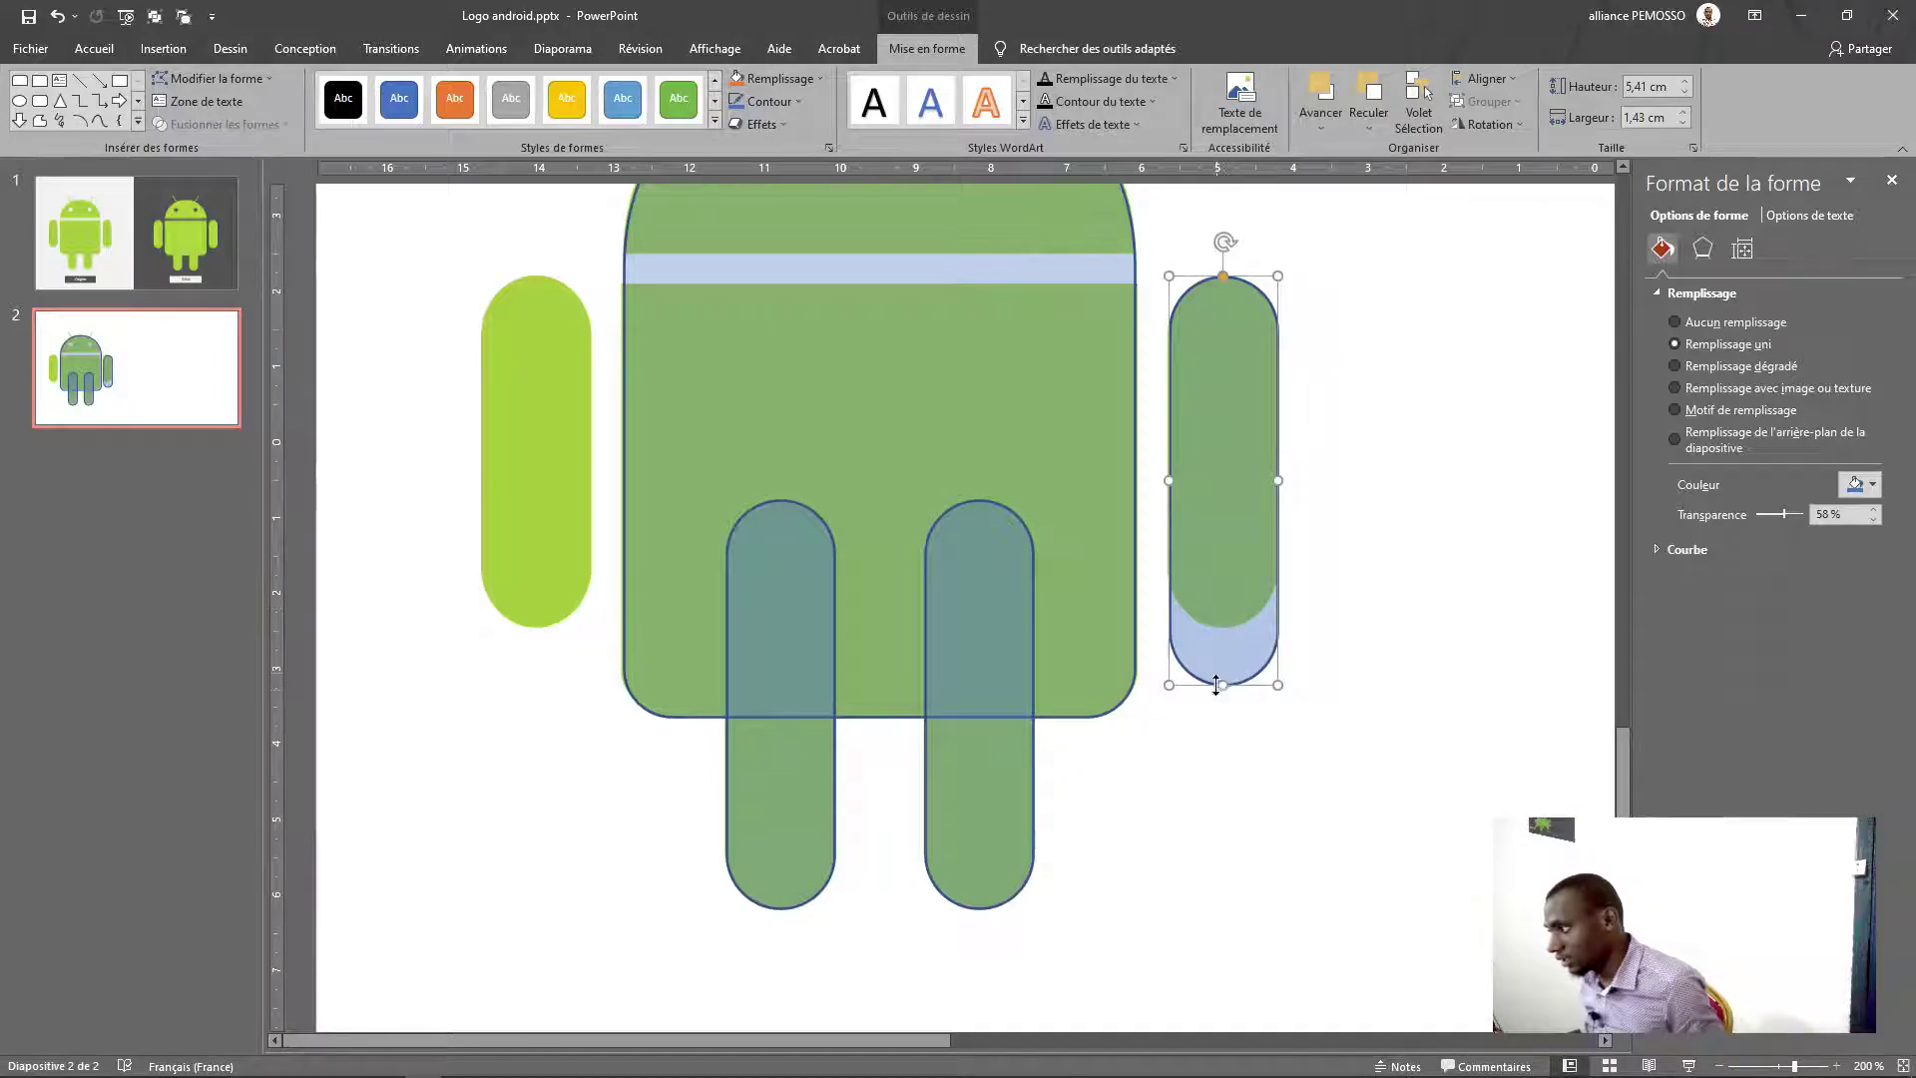
drag(1217, 688, 1221, 626)
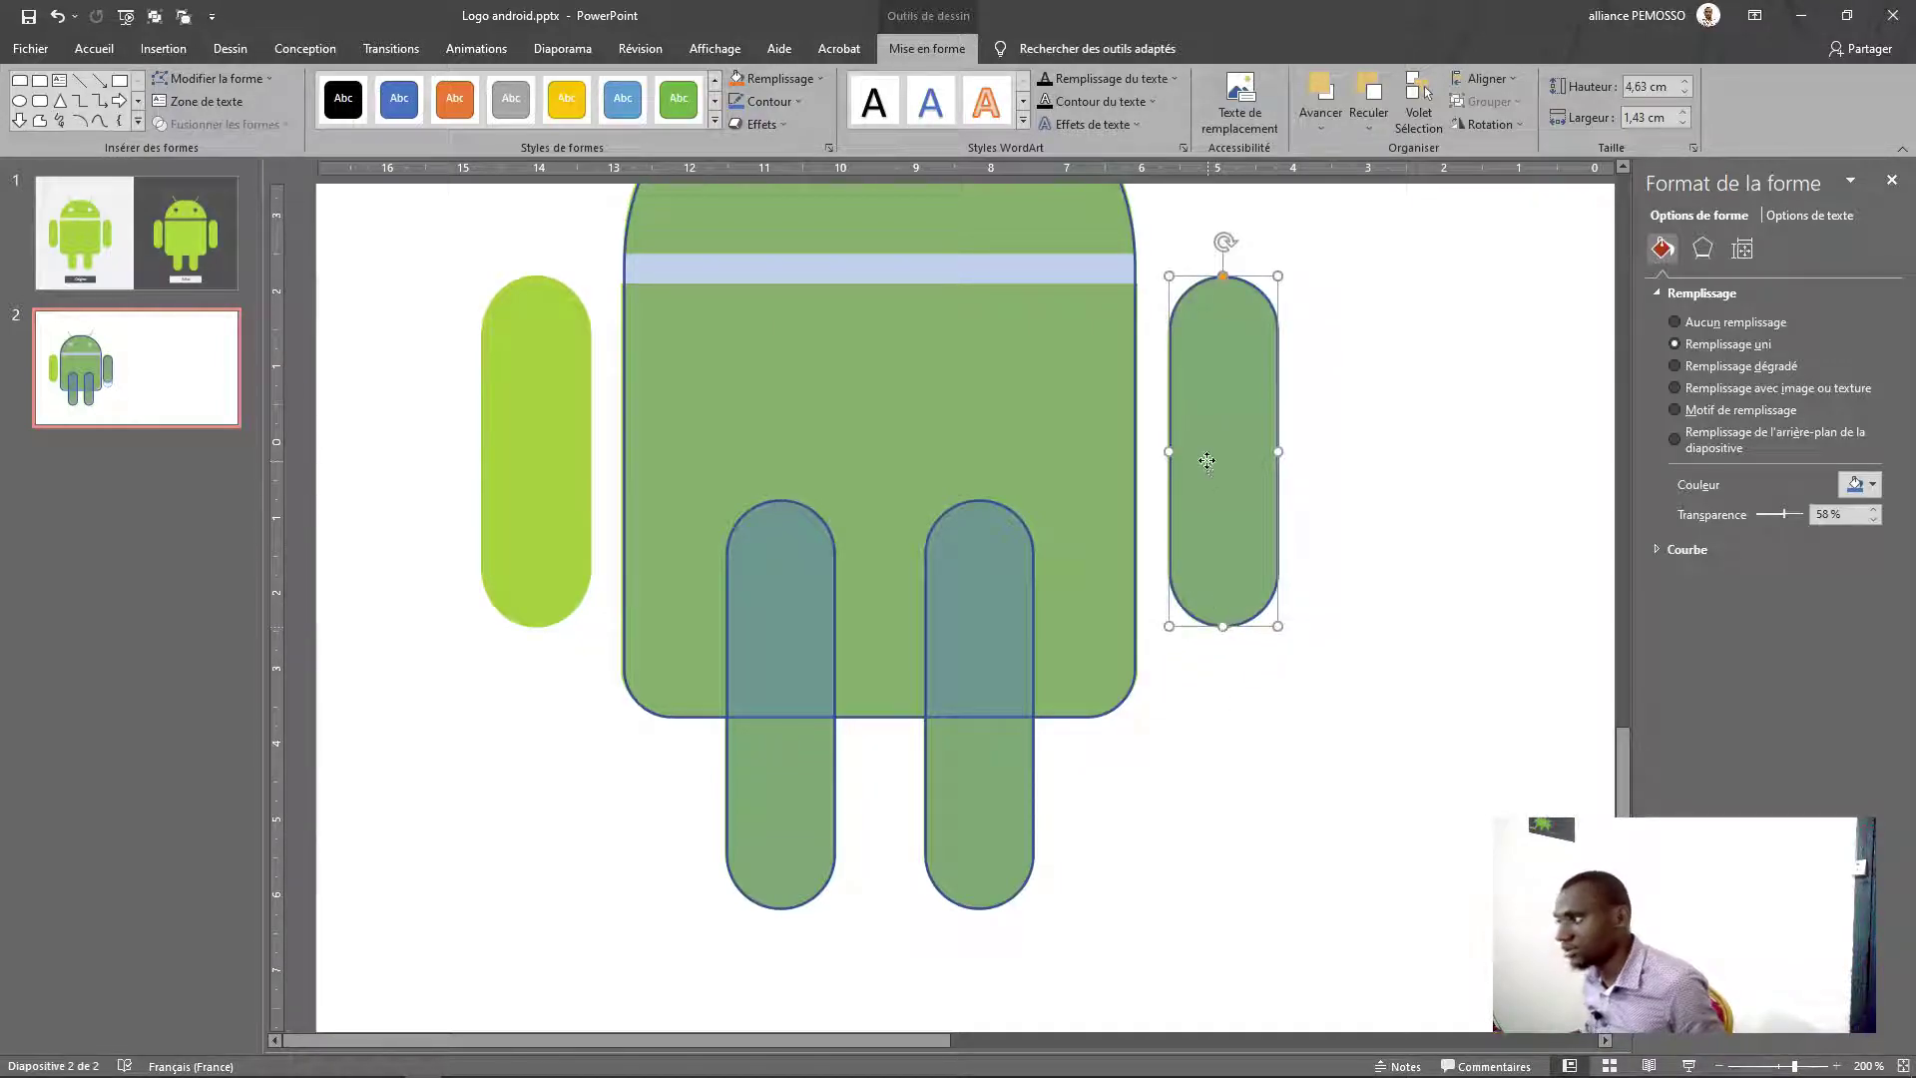
drag(1206, 461, 532, 447)
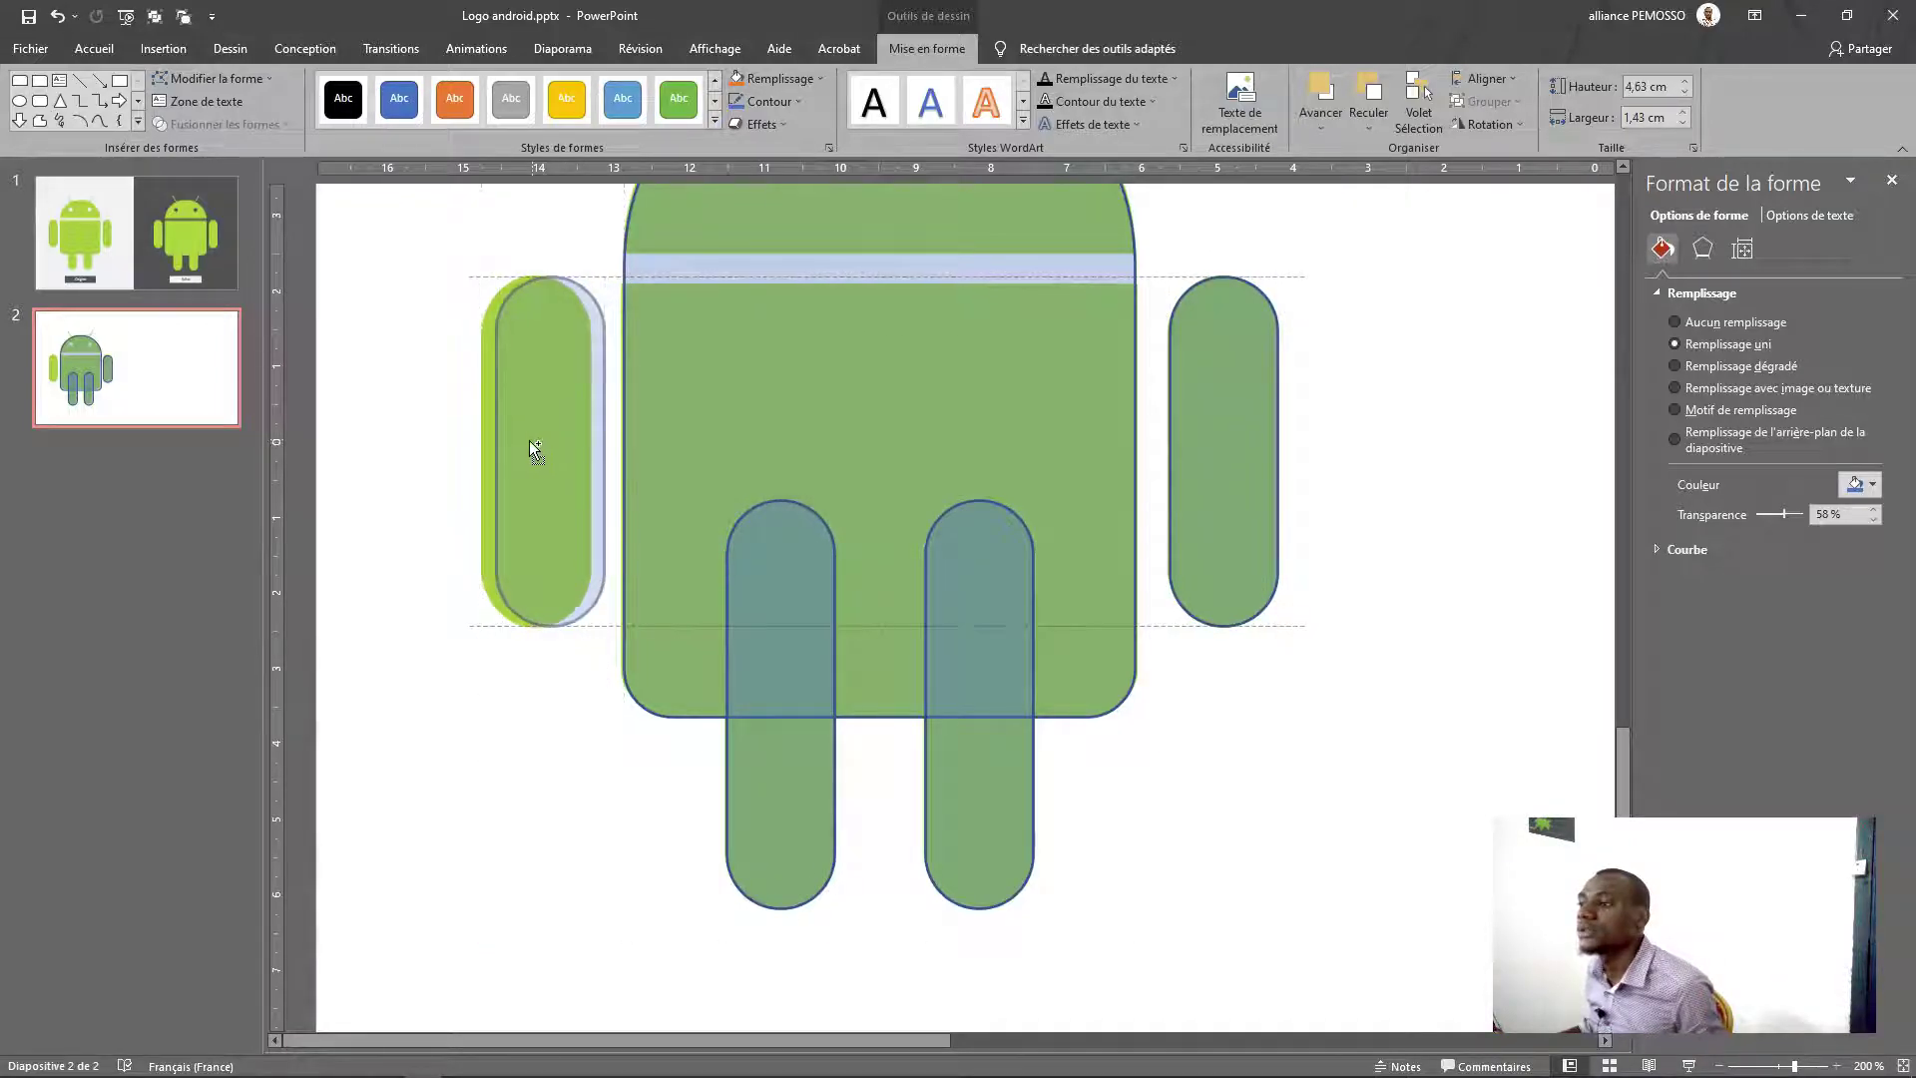
drag(529, 440, 525, 441)
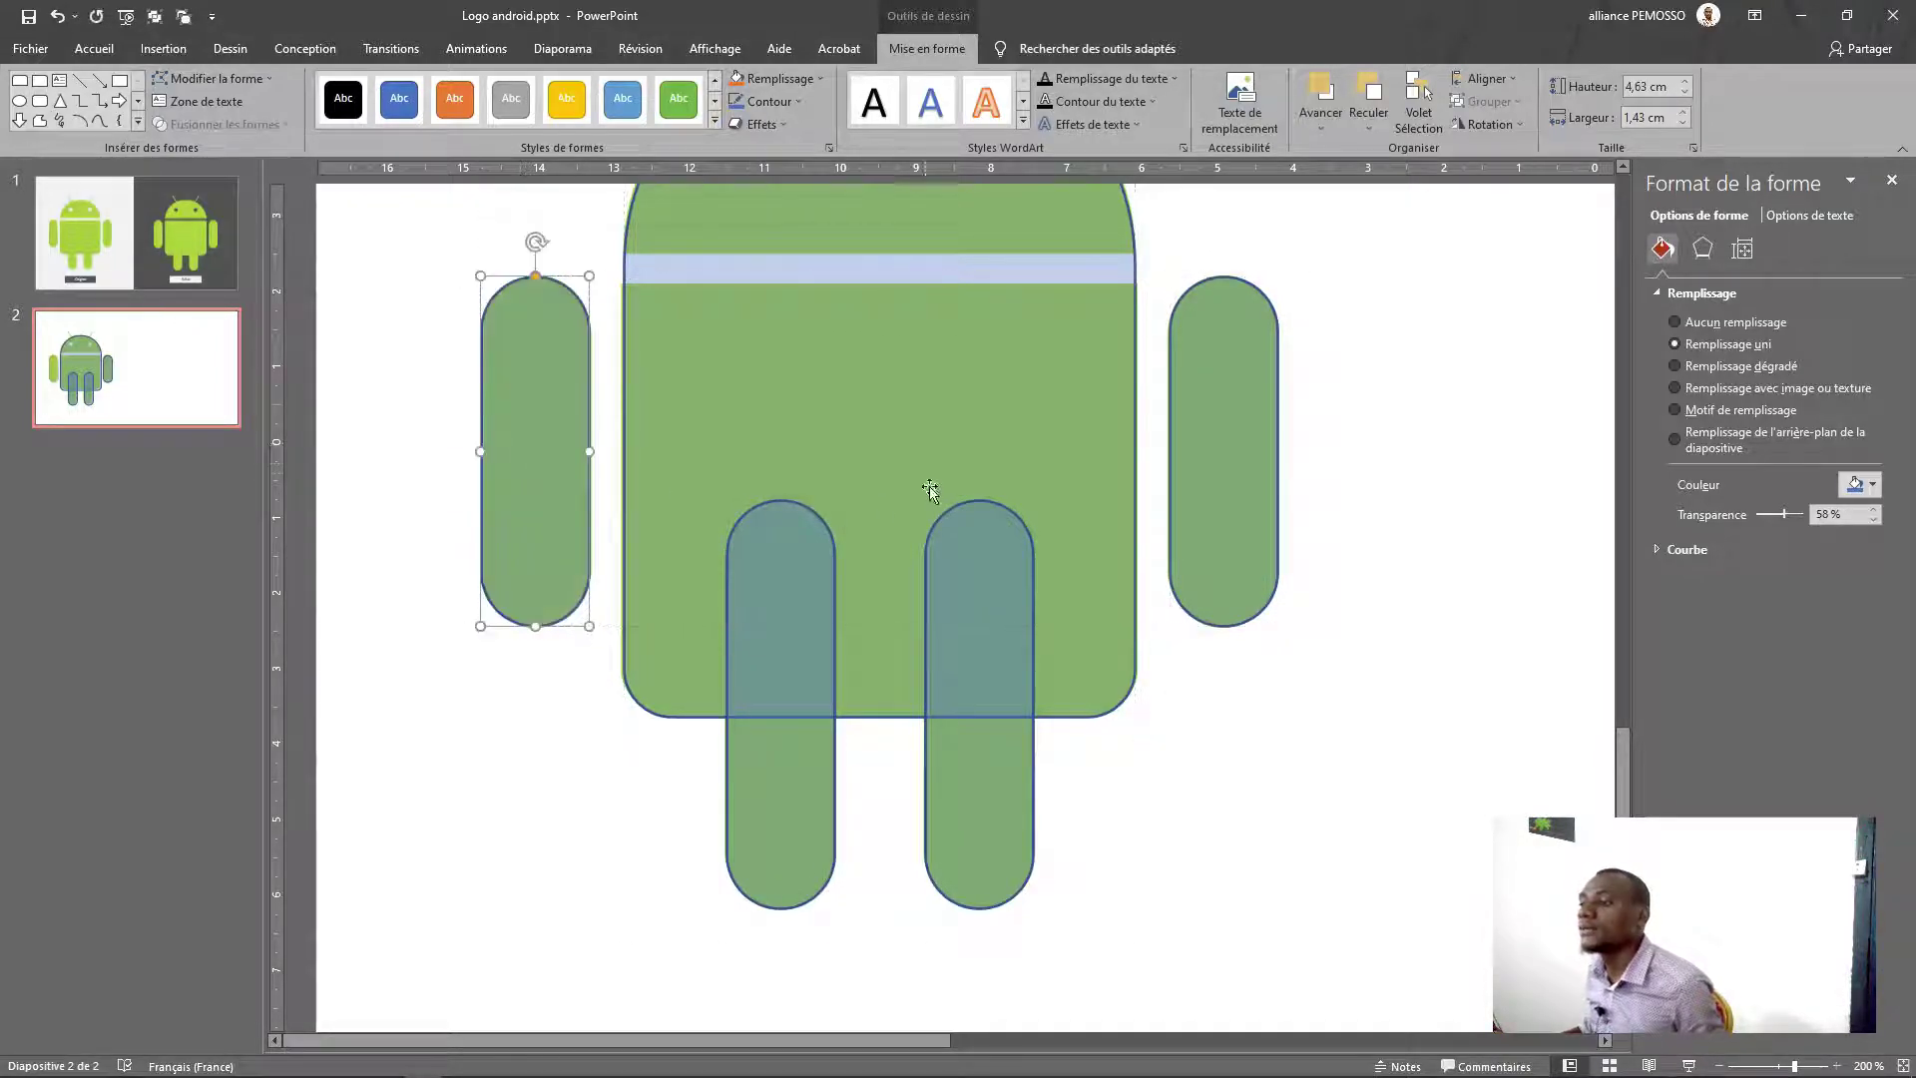
ctrl+scroll(929, 489, down, 5)
ctrl+scroll(335, 659, up, 2)
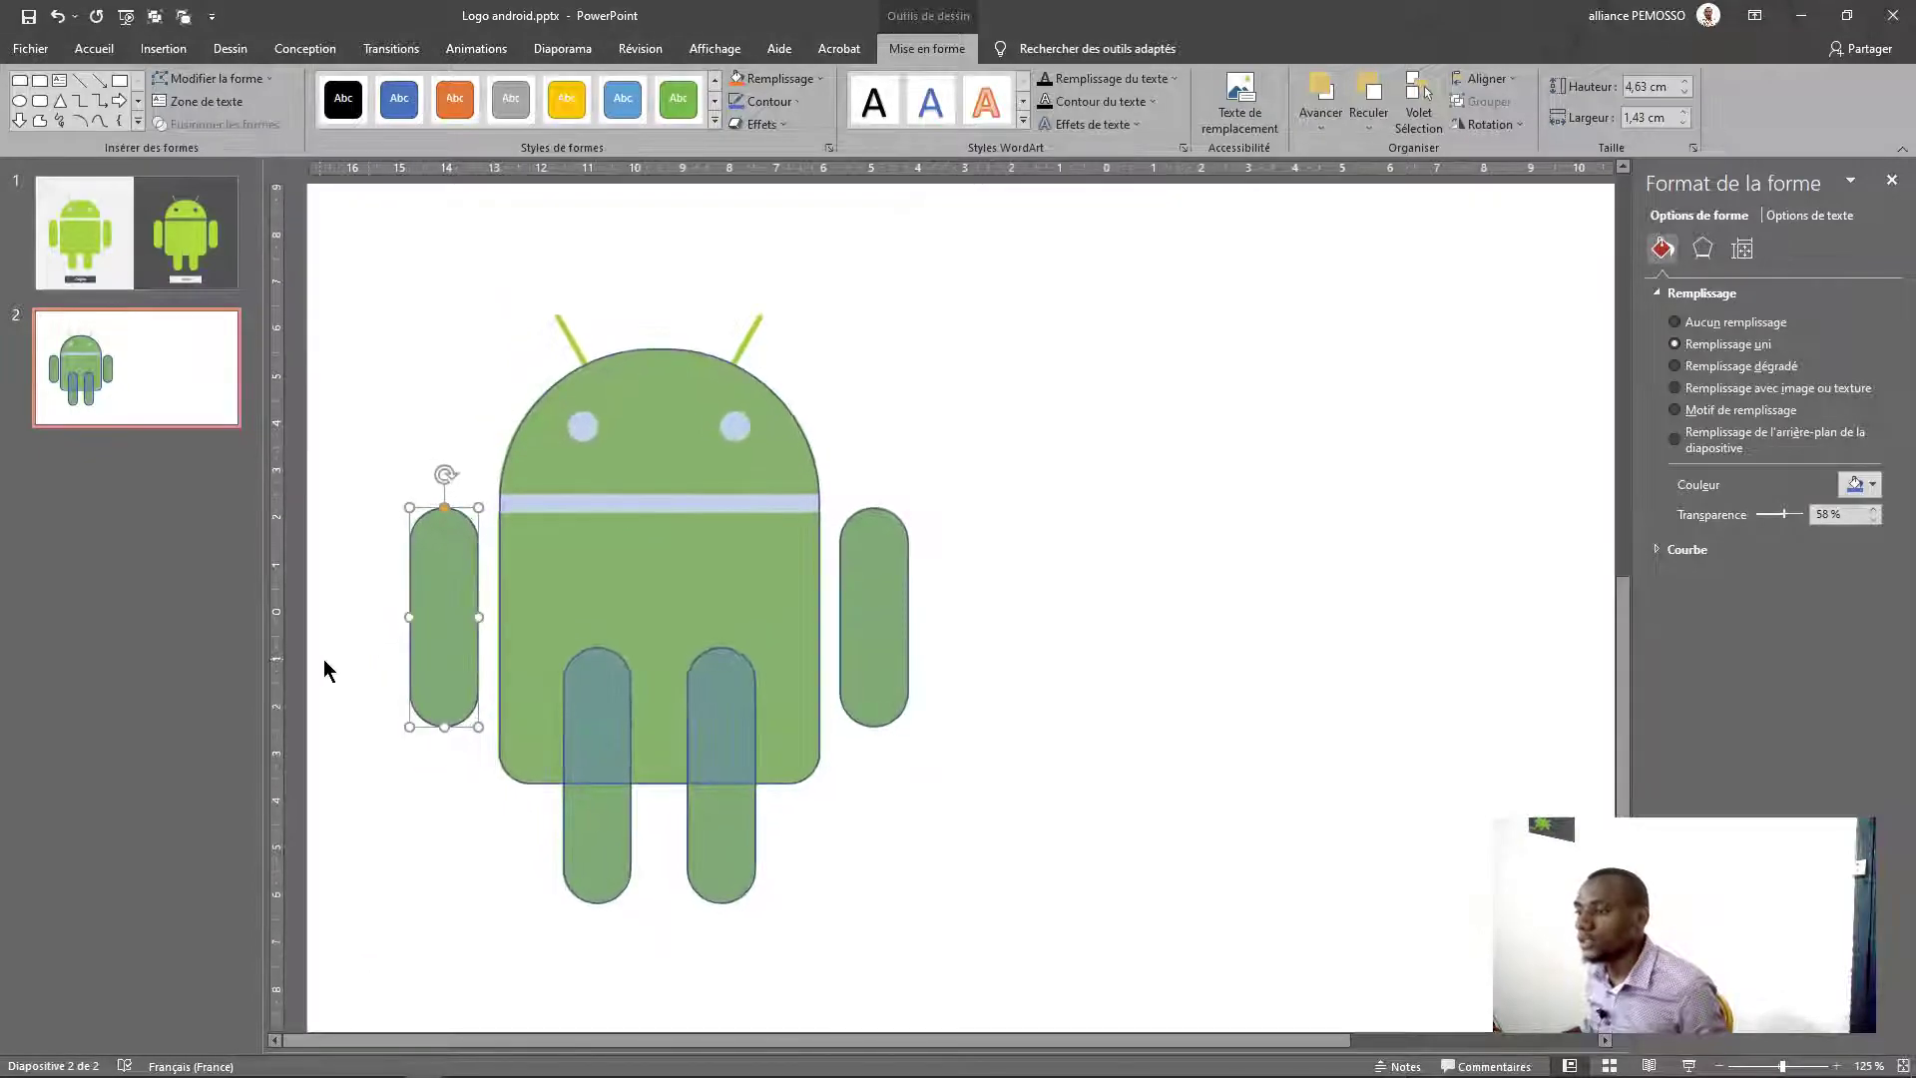
Turn a copy of the arm shape into a thin tilted 2,44 × 0,13 cm bar
drag(457, 614, 644, 334)
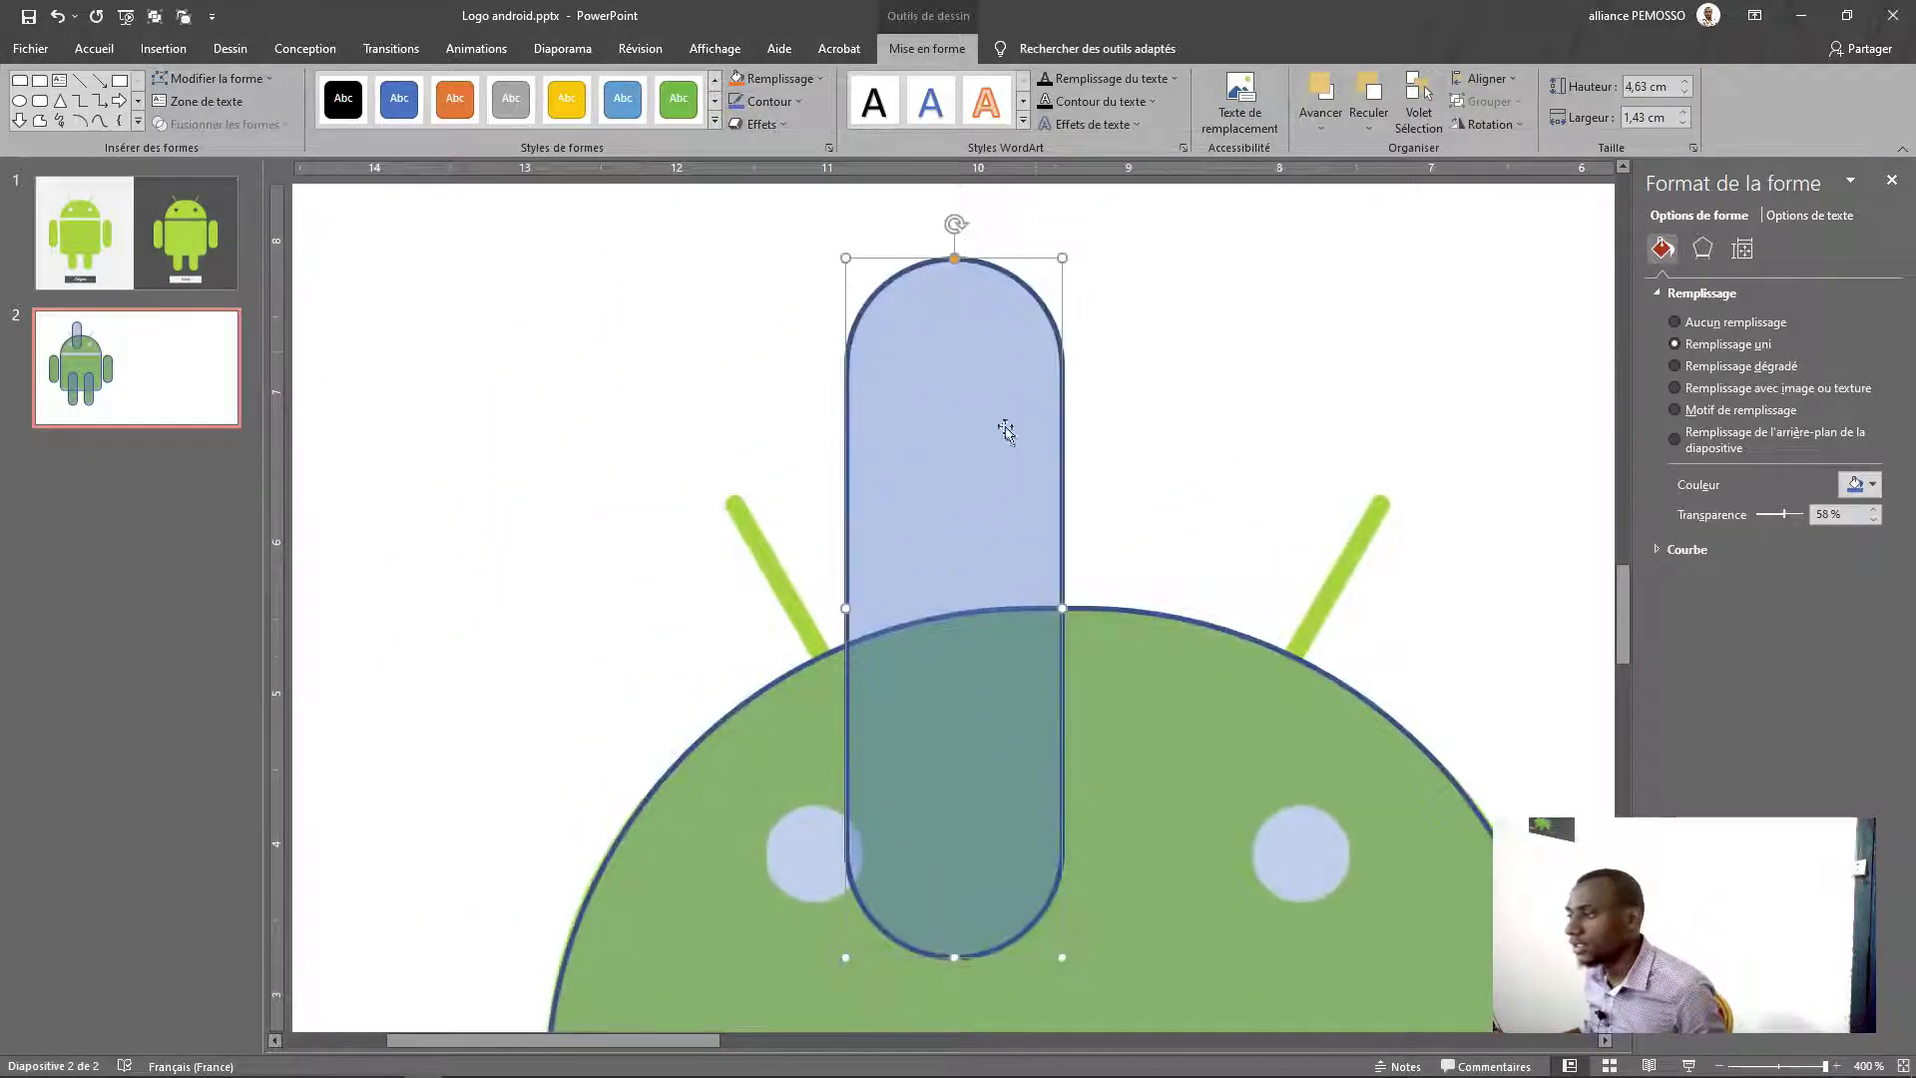
drag(1055, 254, 867, 589)
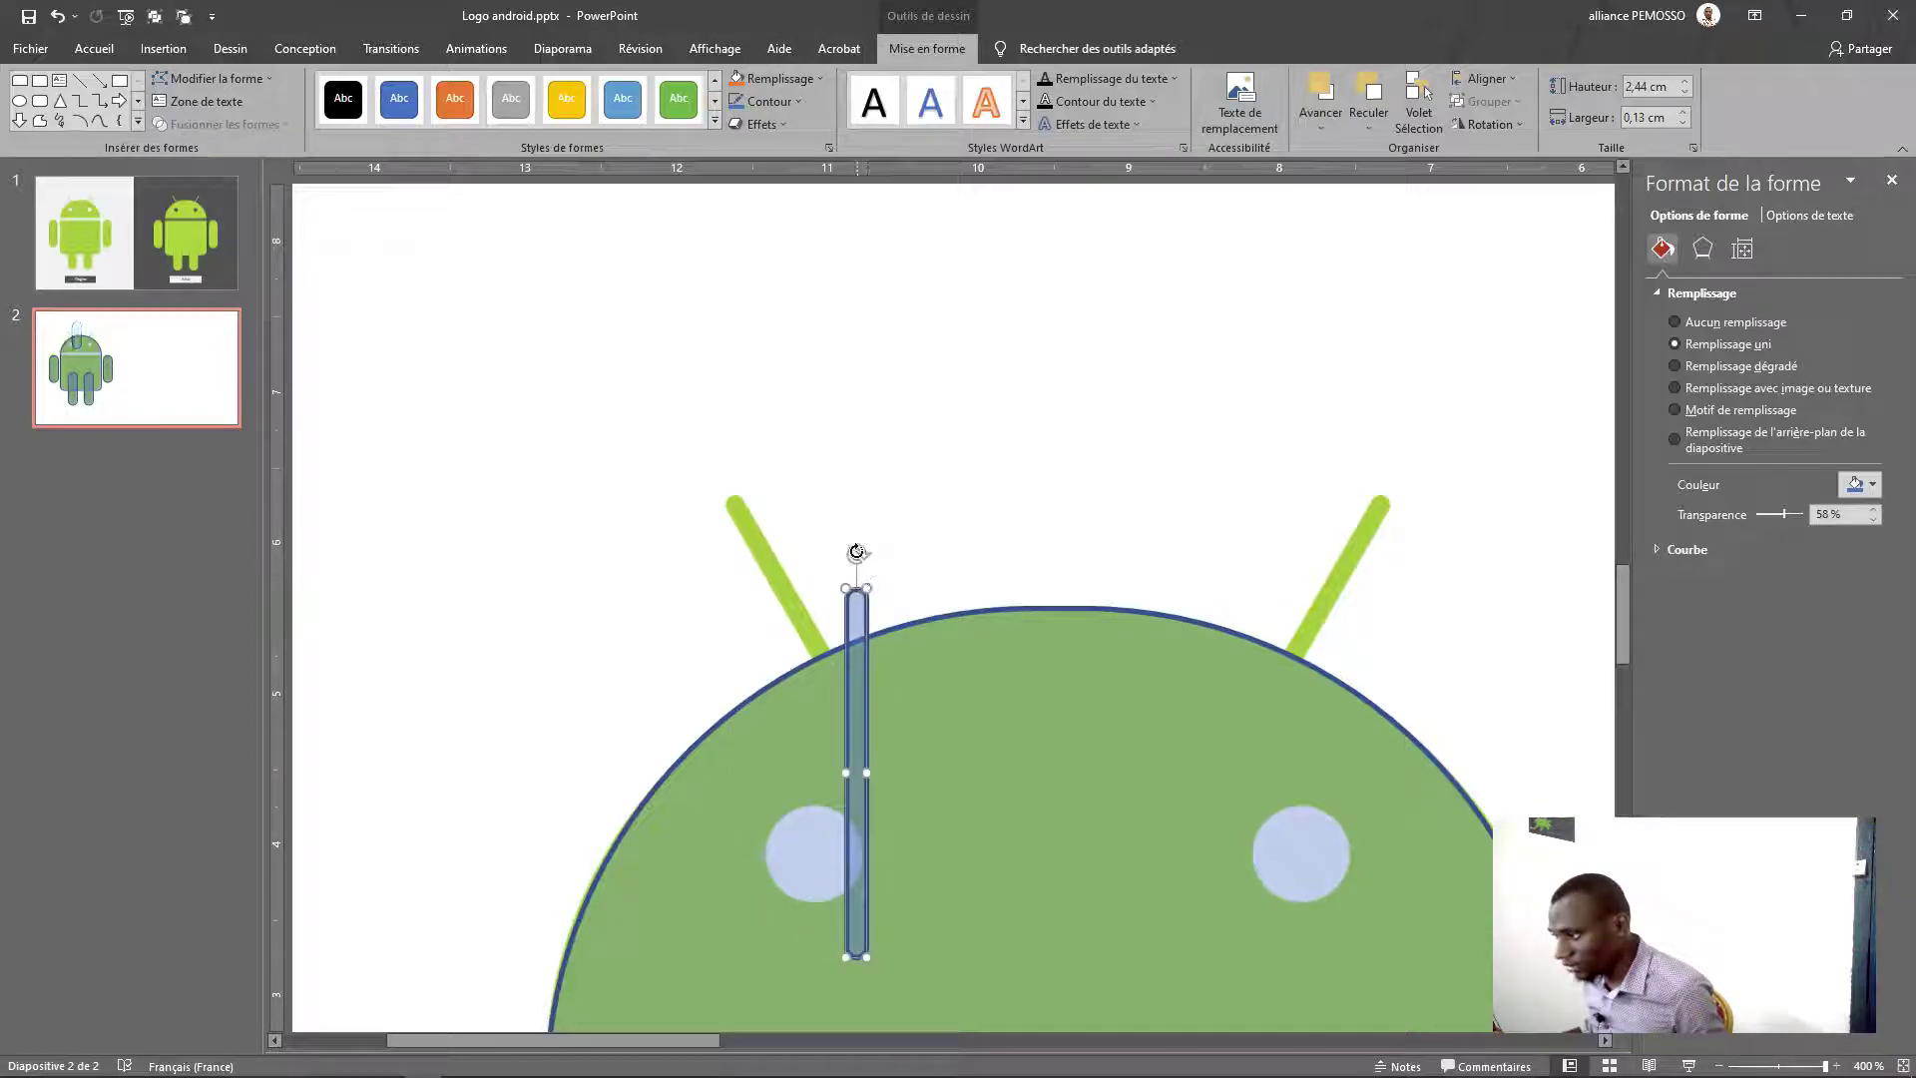
drag(856, 549, 753, 613)
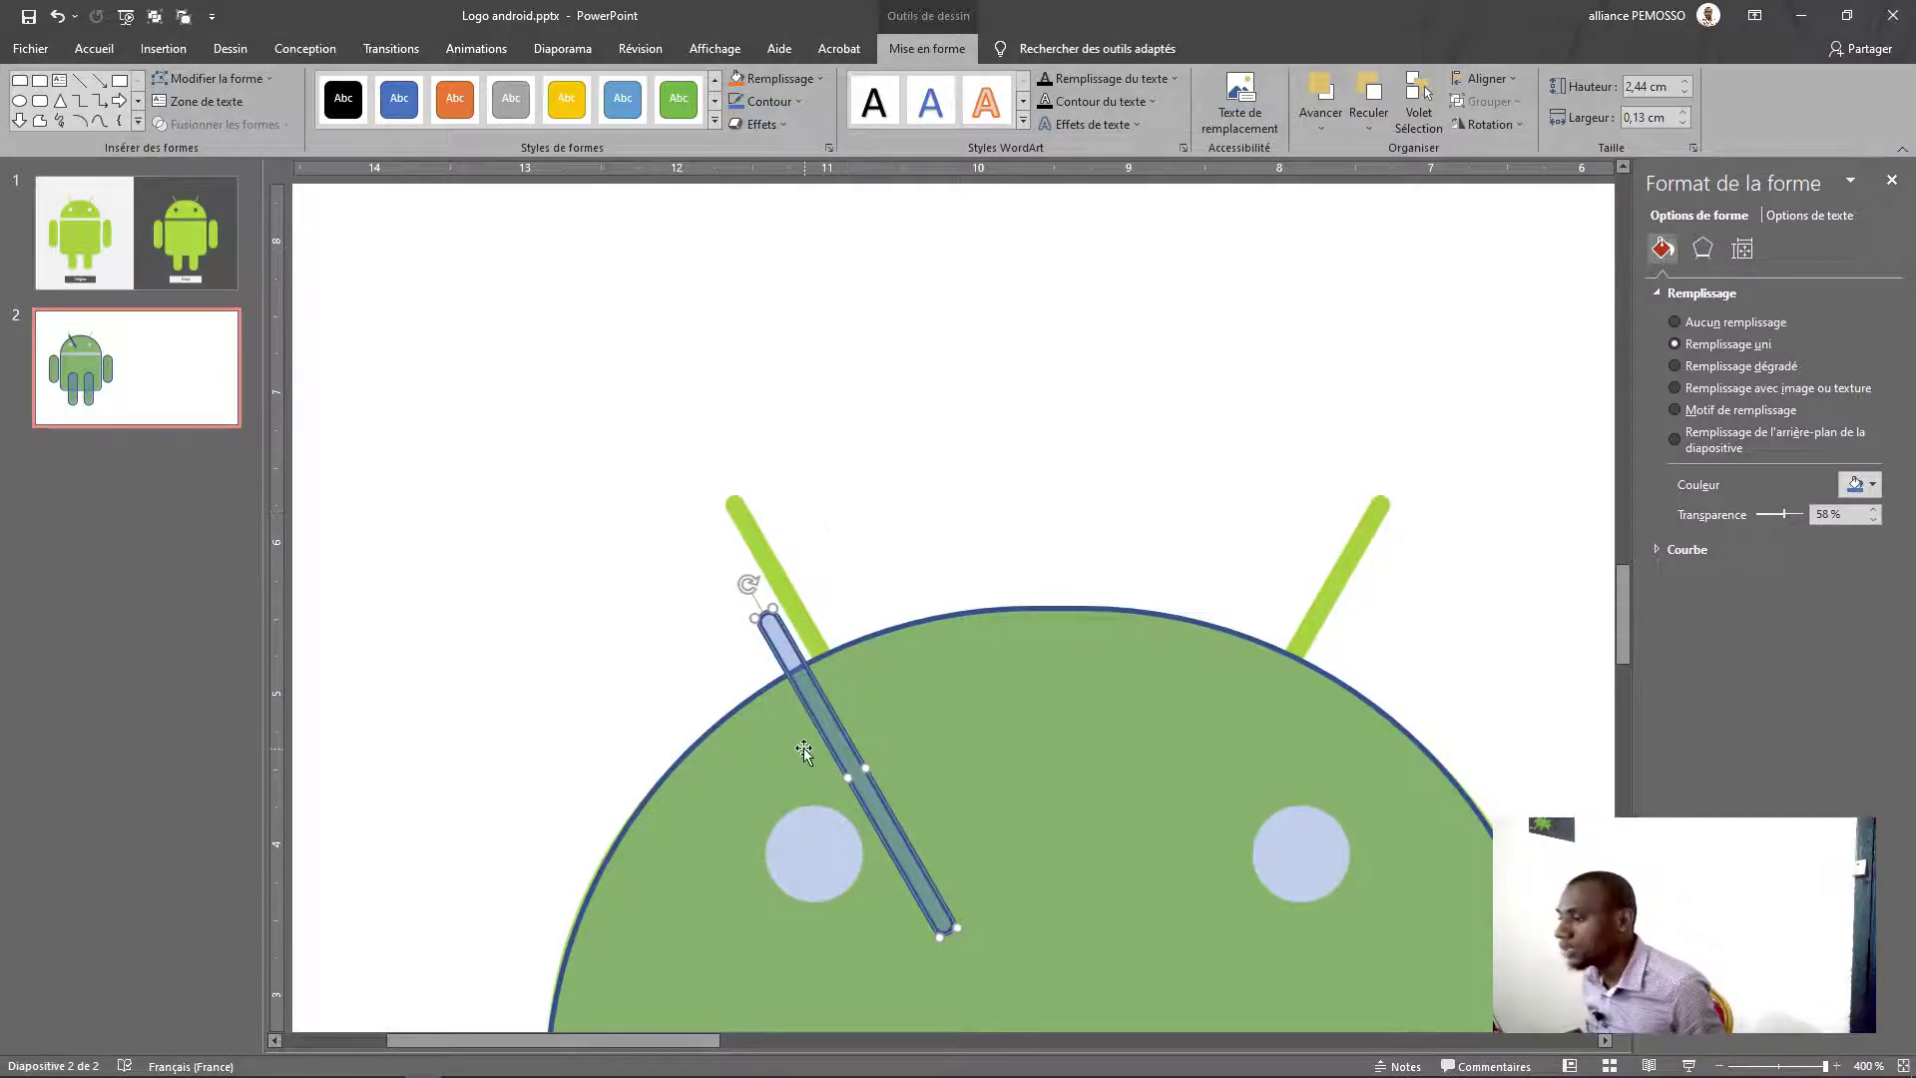
click(1741, 250)
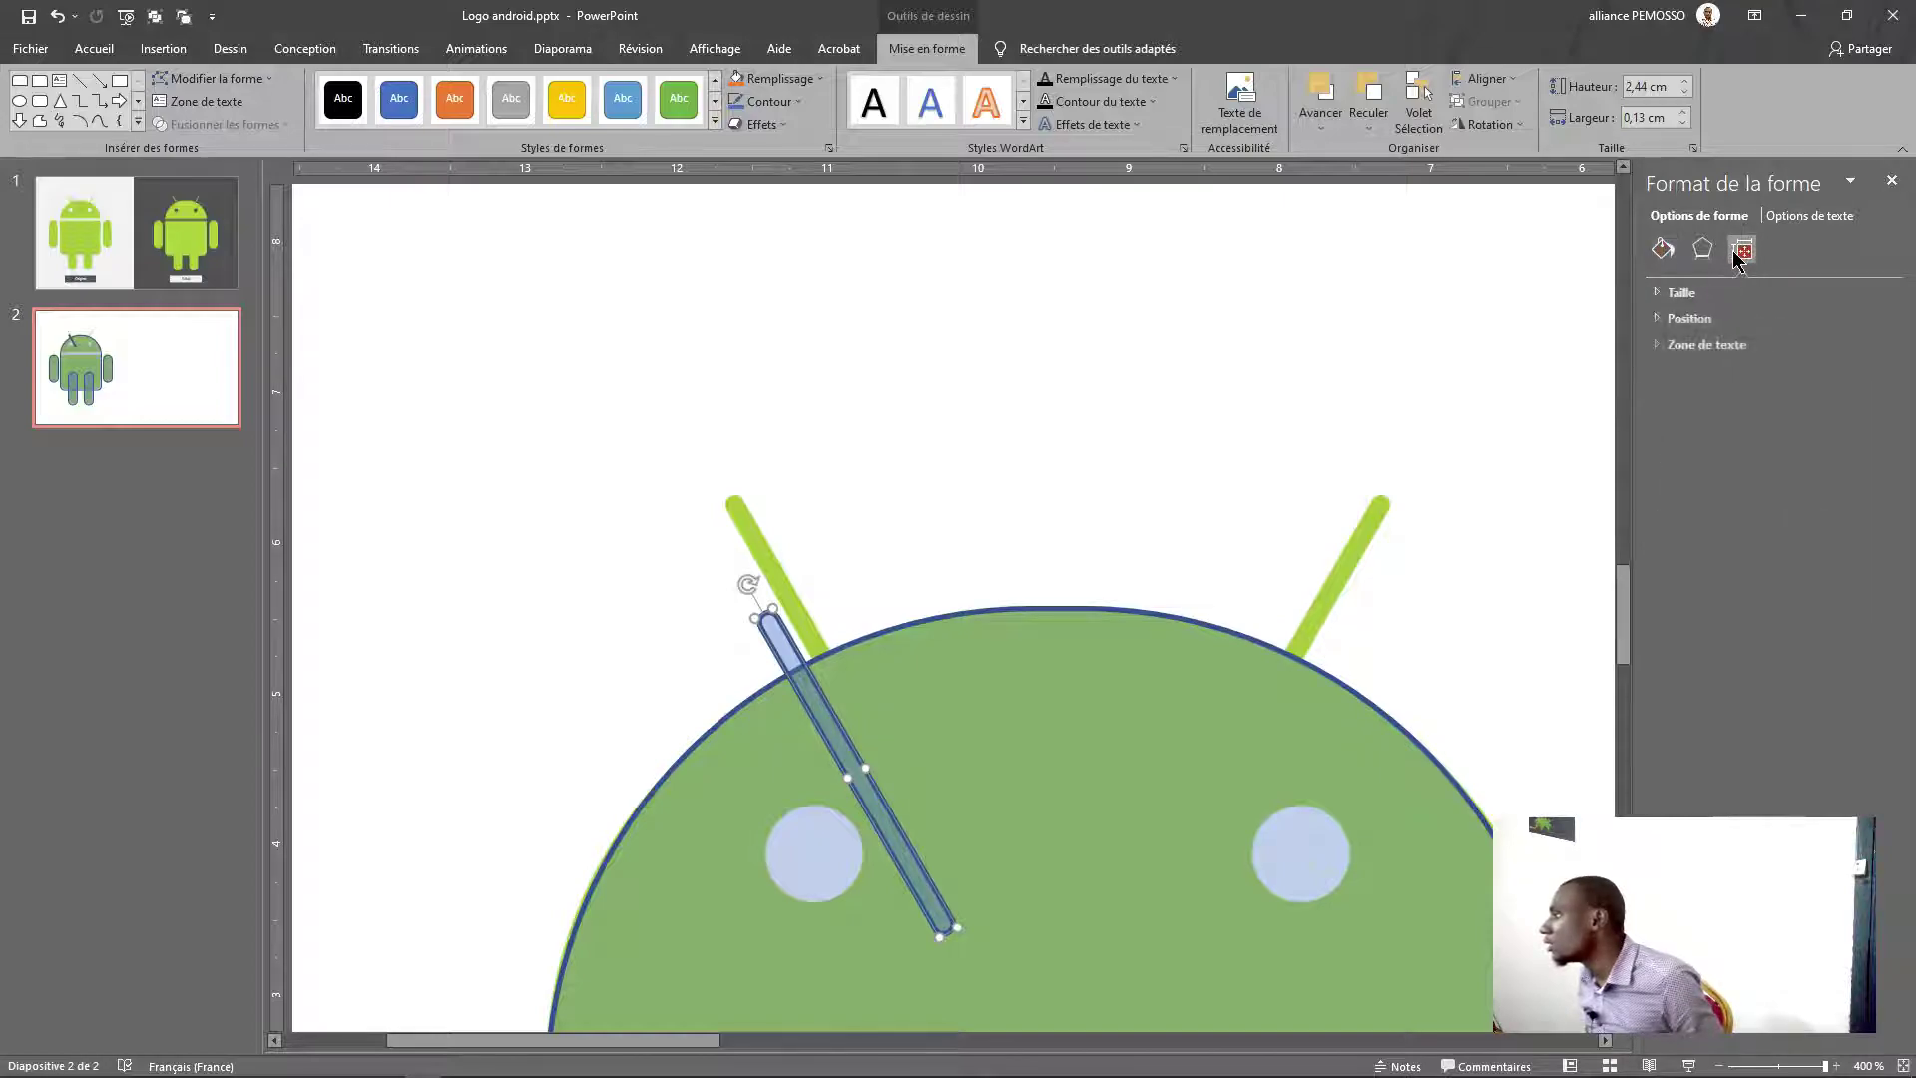
click(1675, 299)
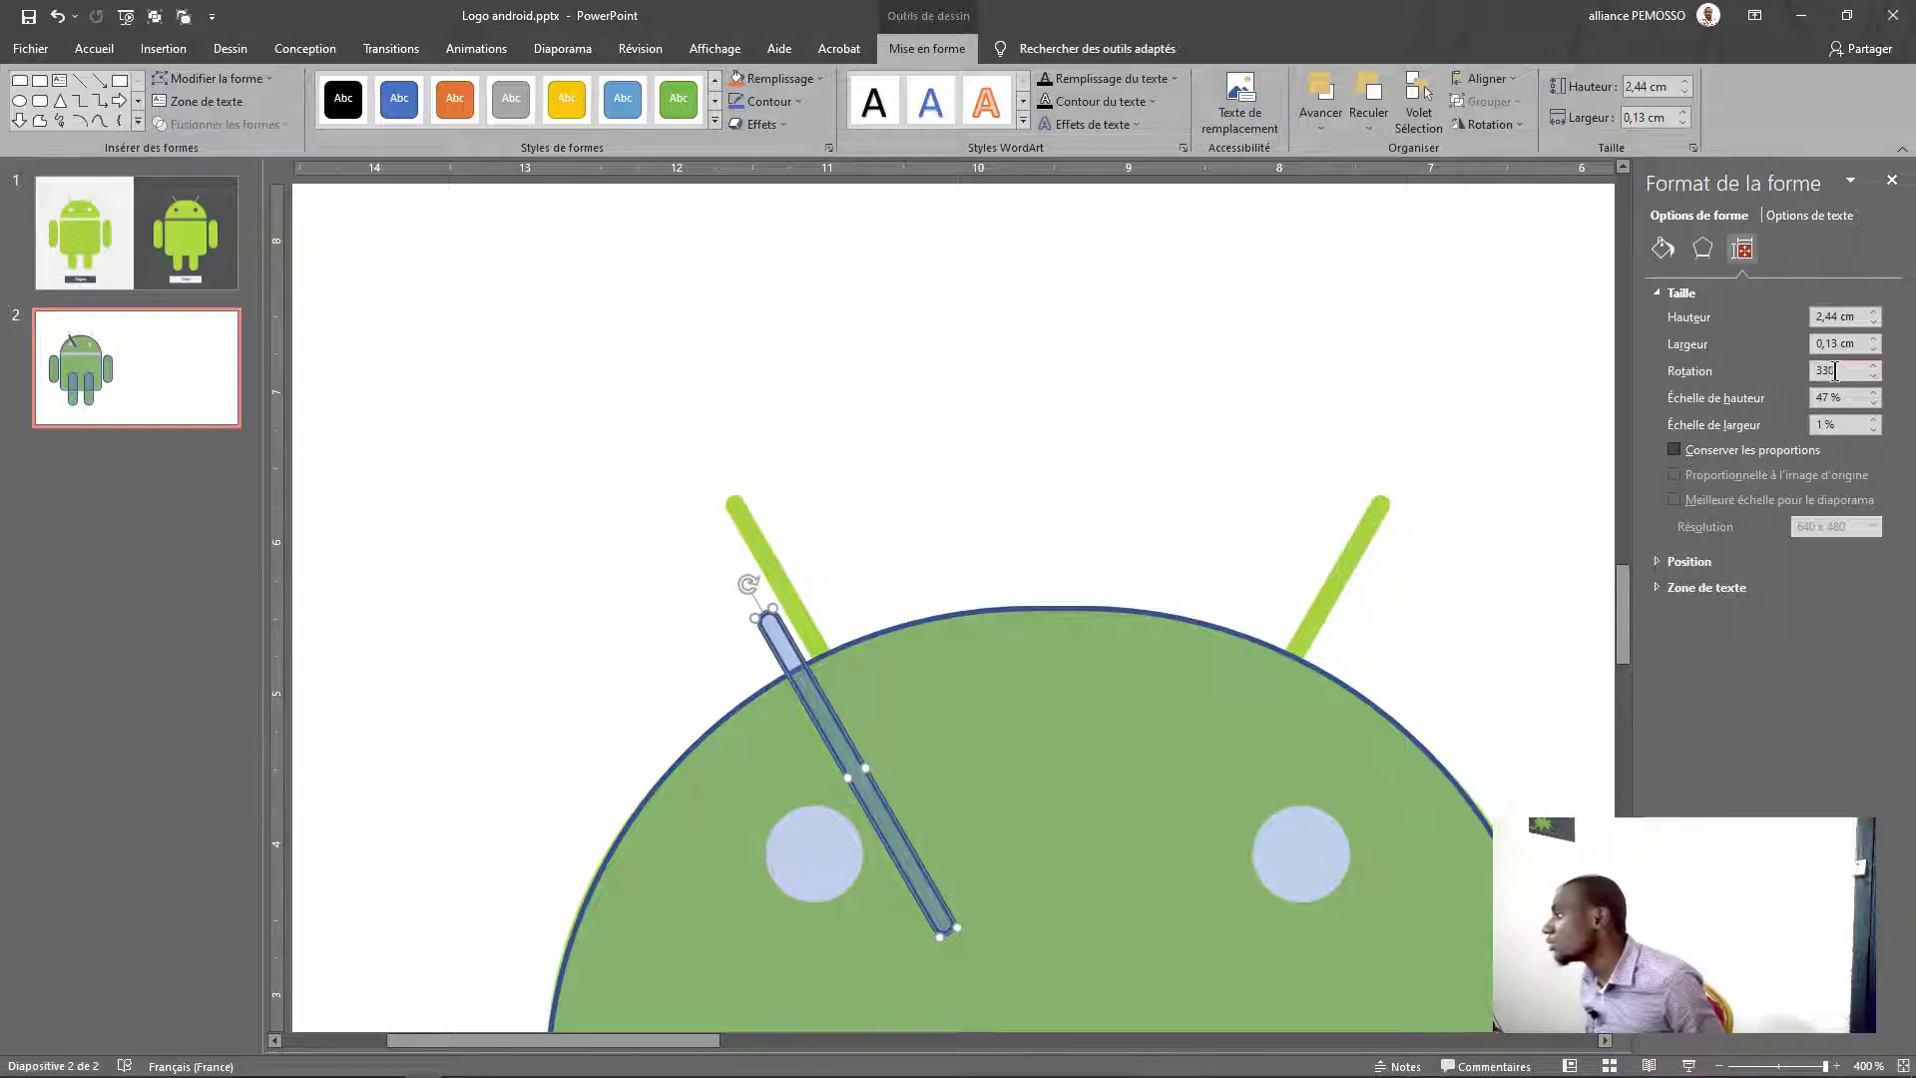
click(1662, 249)
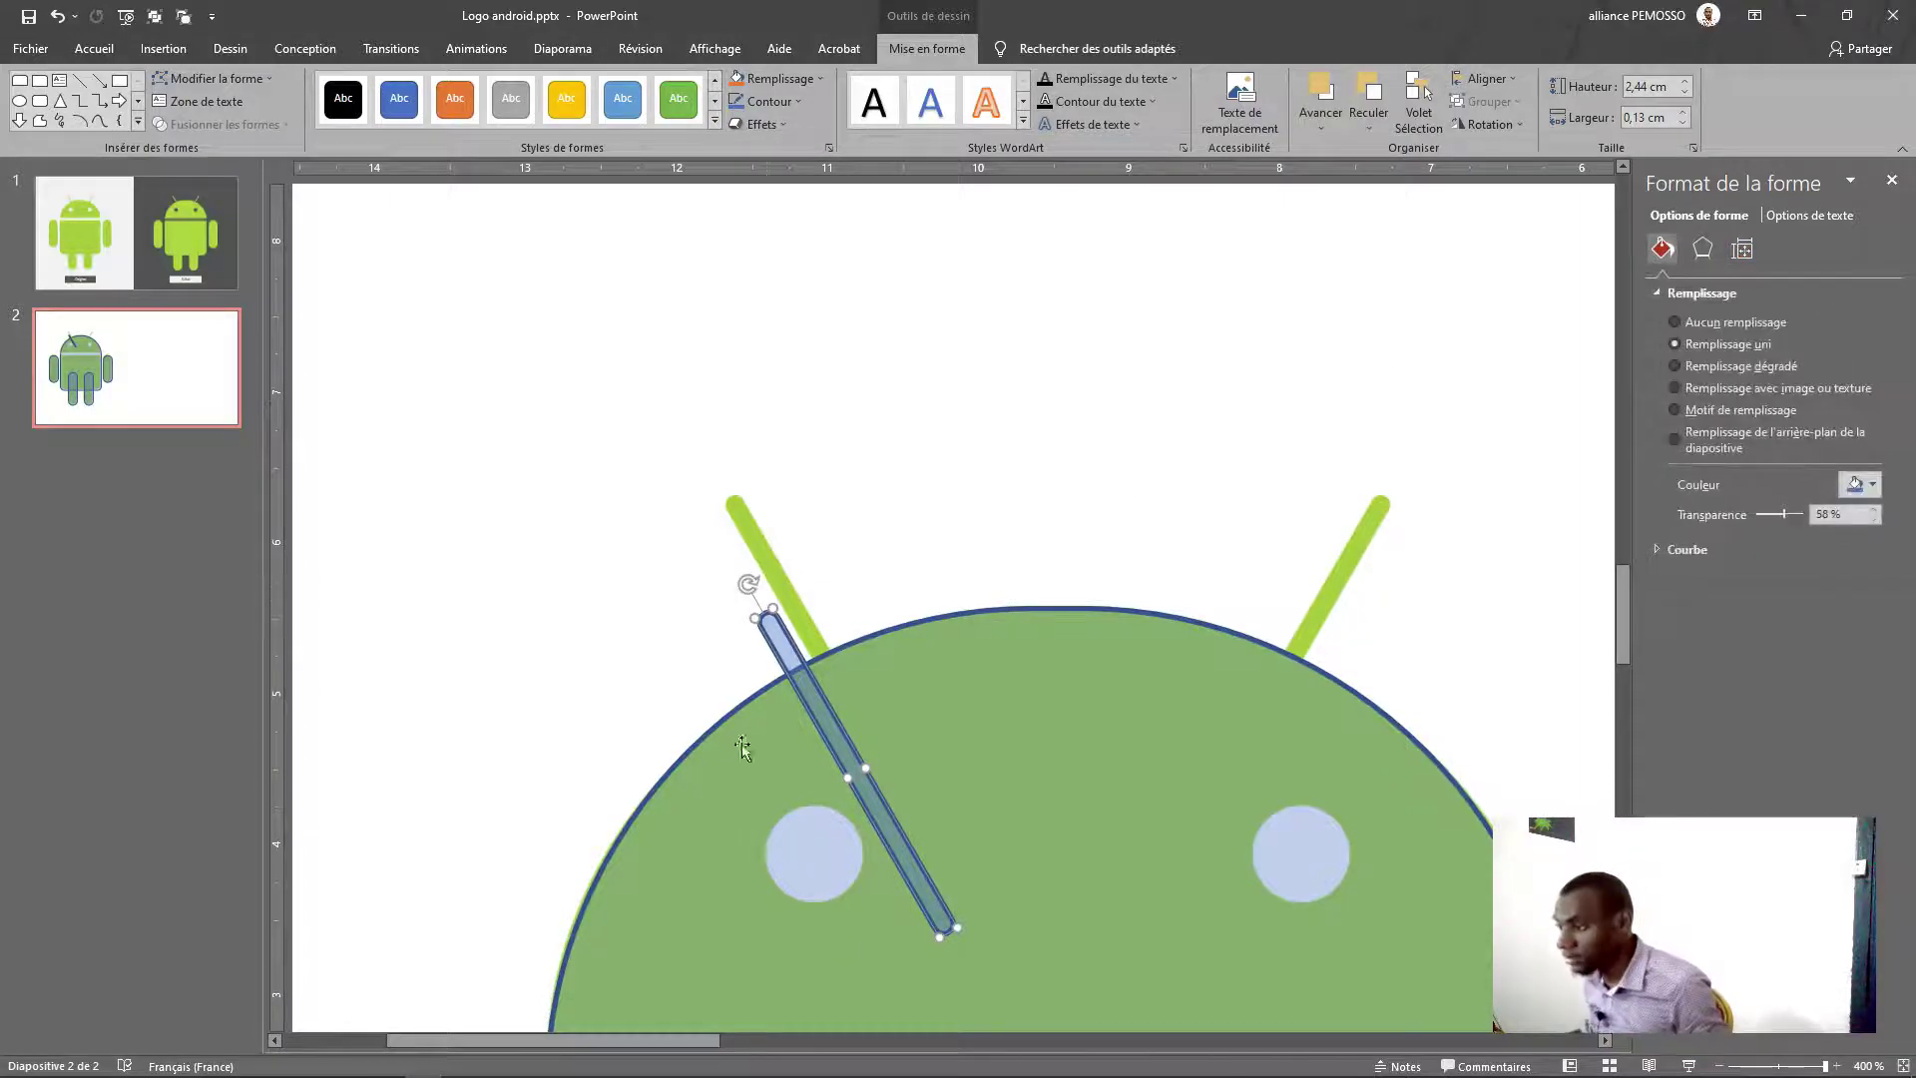
Align the bar on the left antenna and copy it toward the right antenna
drag(827, 726, 797, 613)
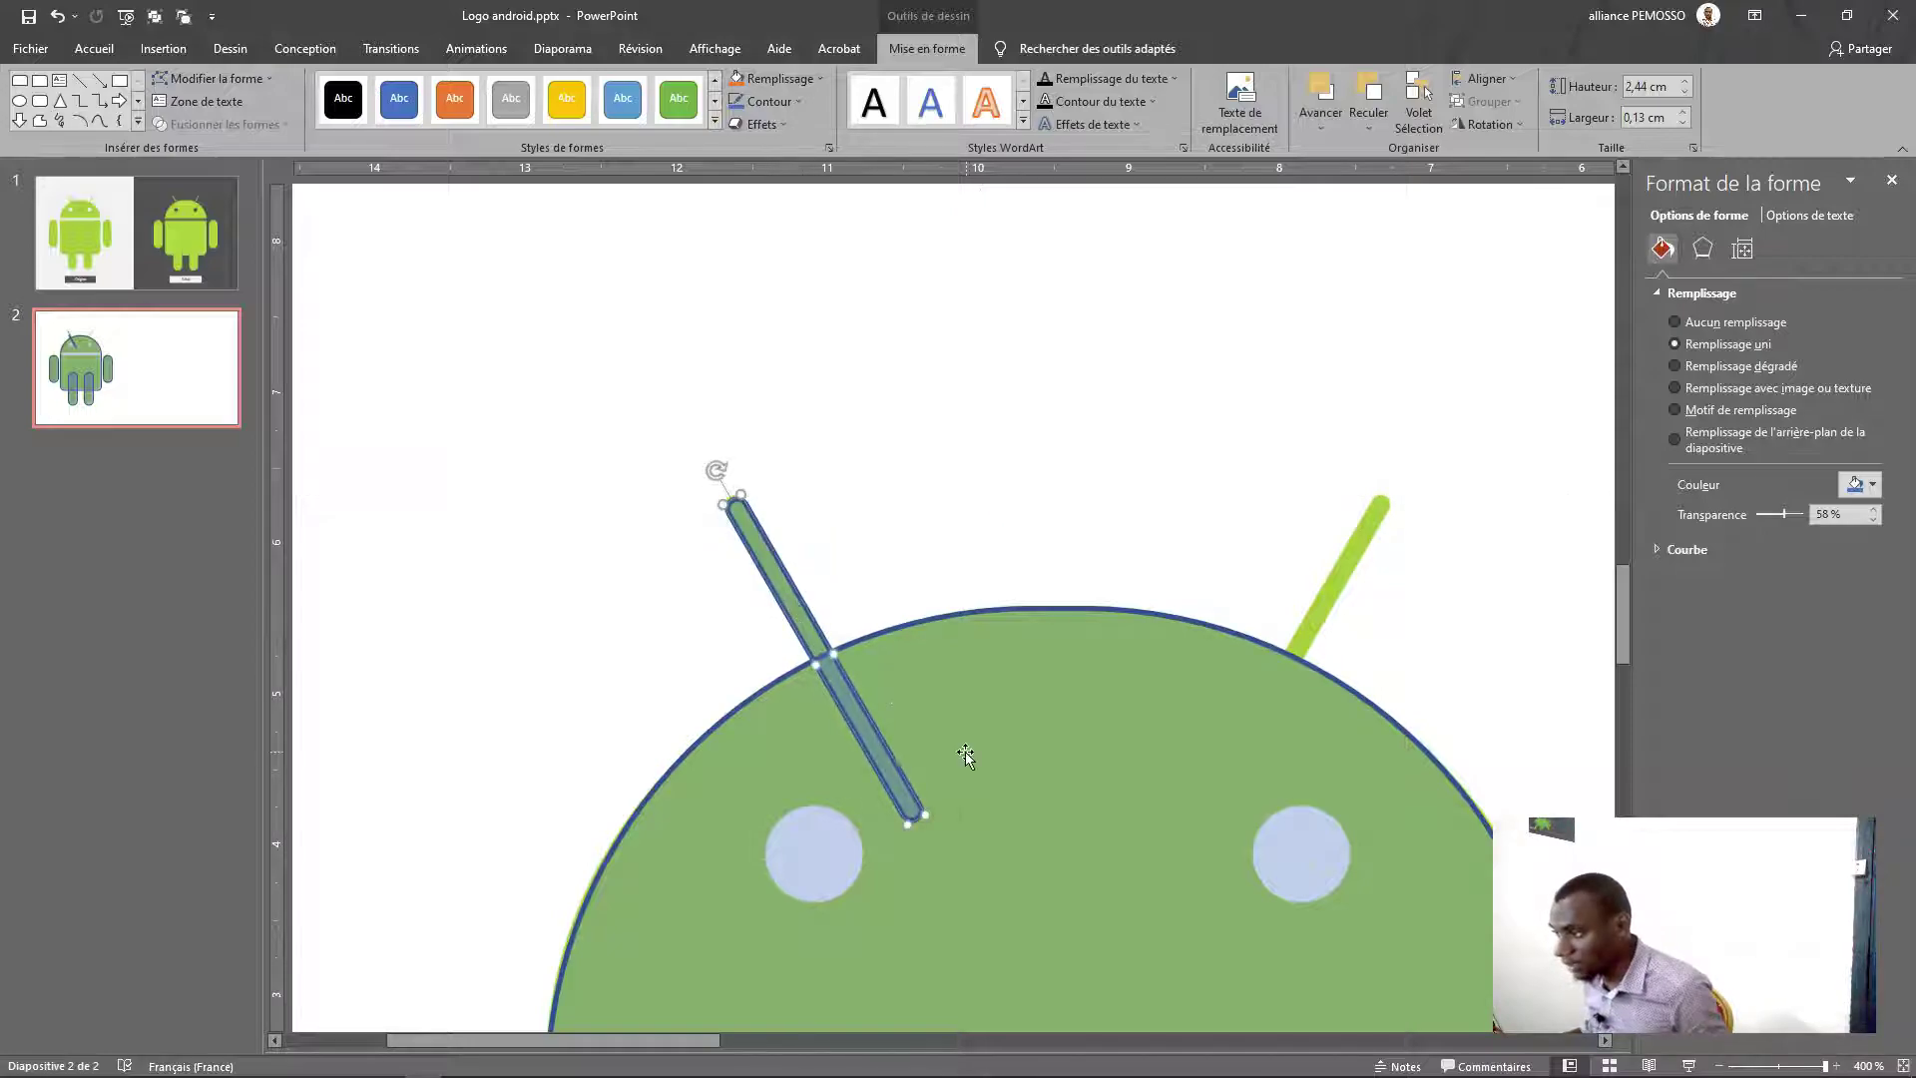
key(ctrl+Left)
key(ctrl+Up)
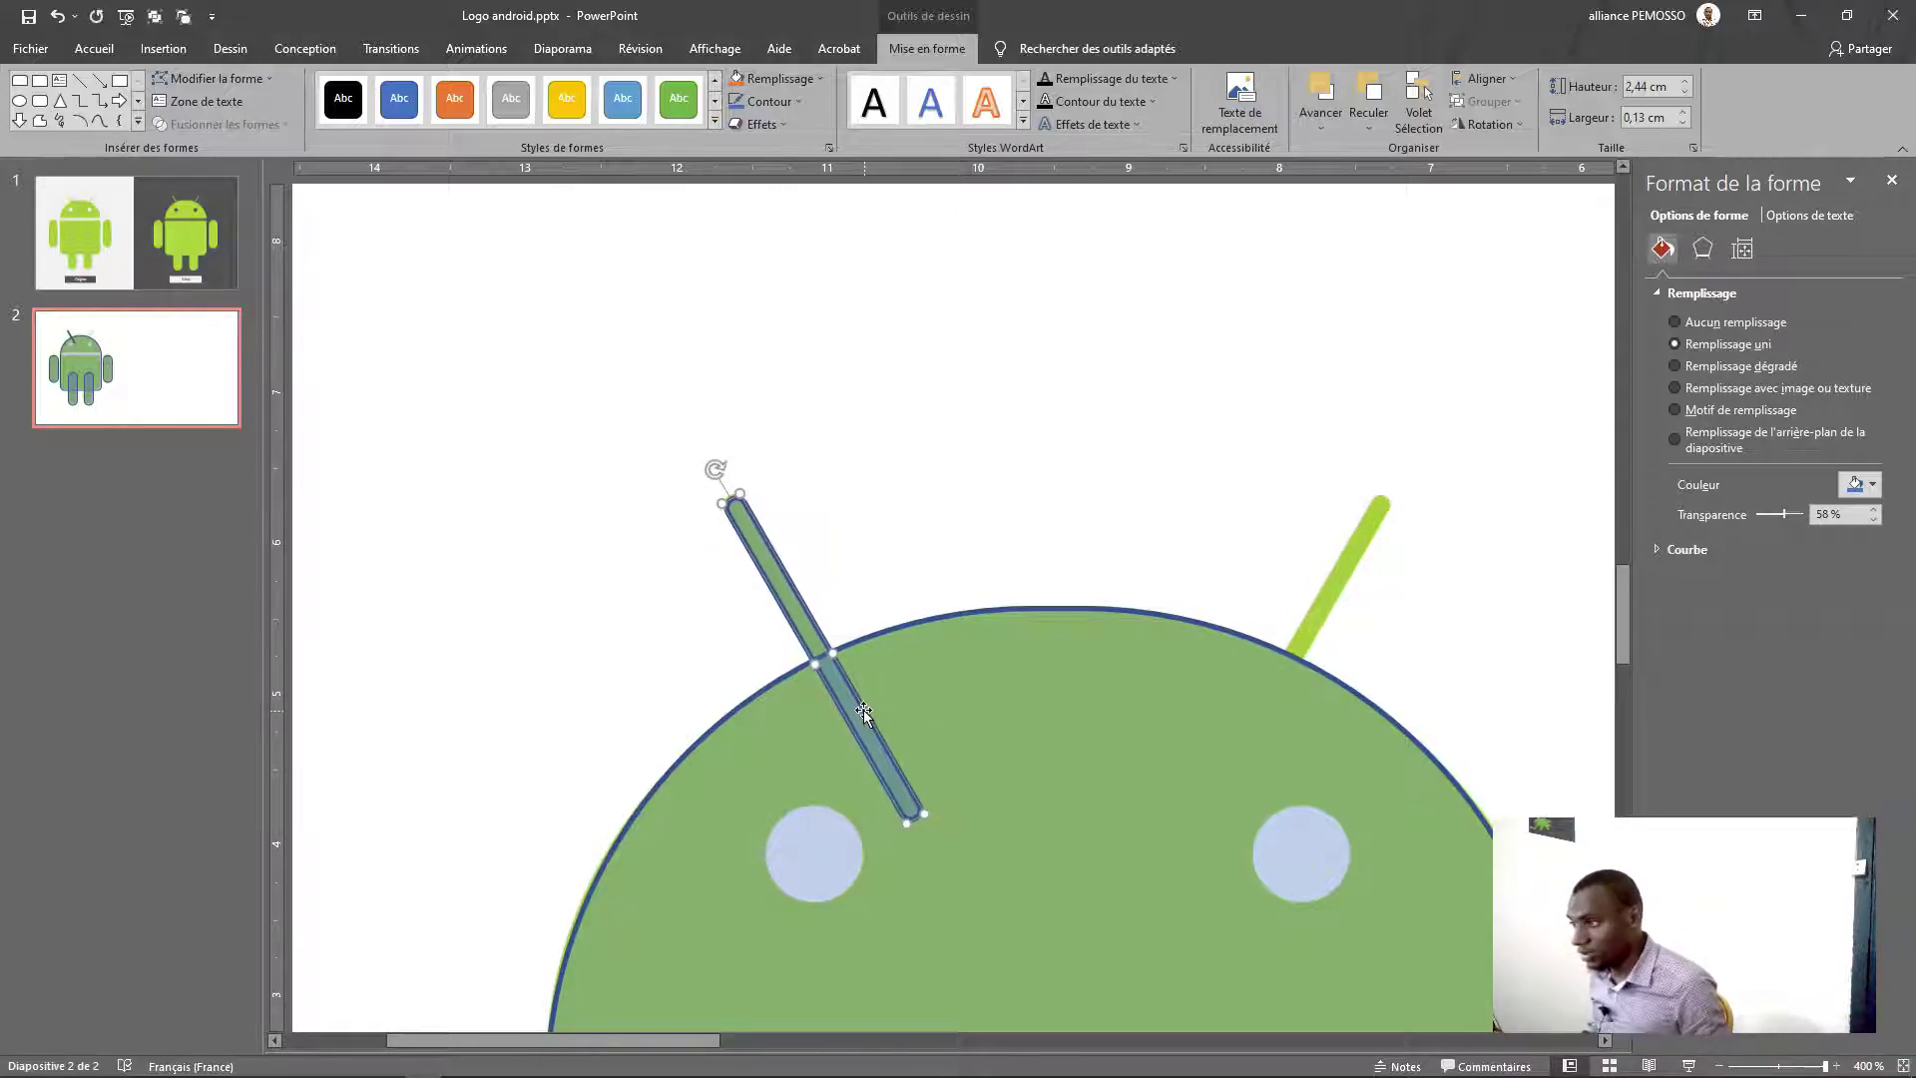
drag(864, 710, 1318, 723)
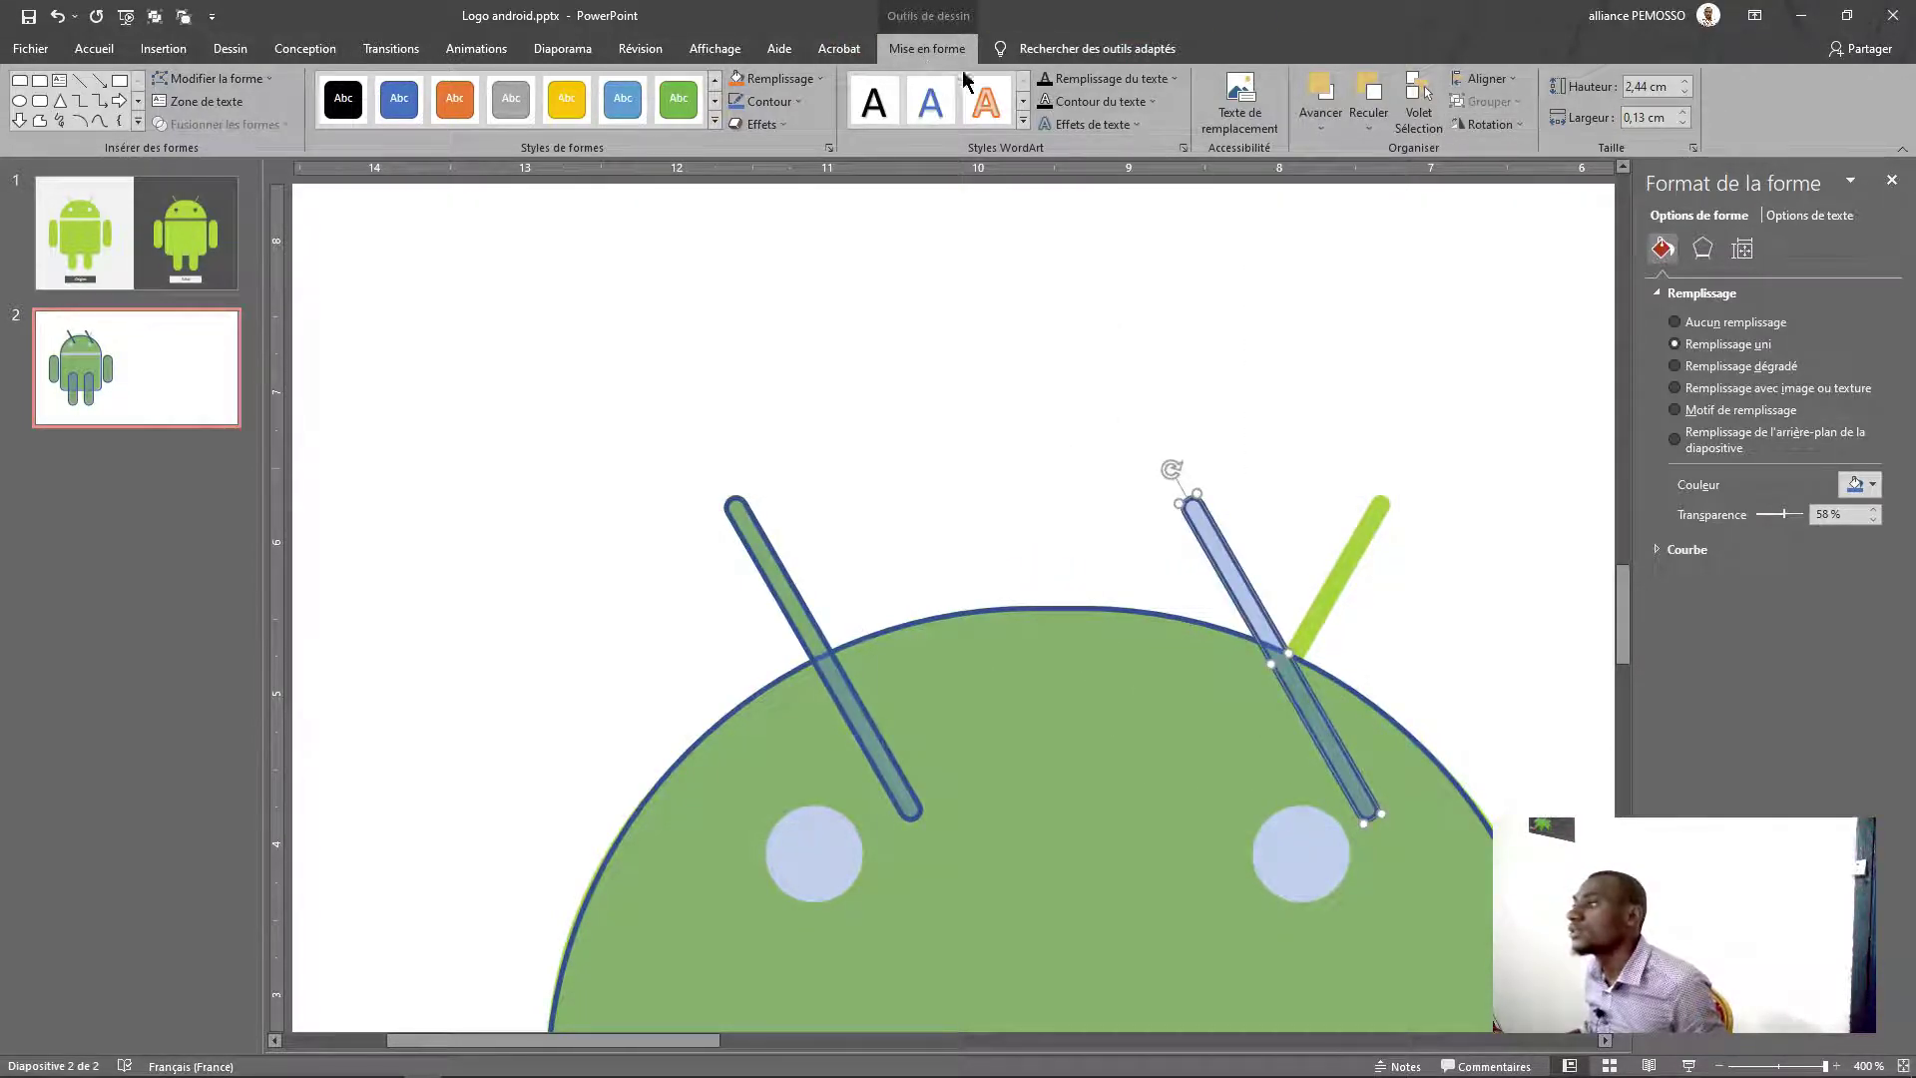
Flip the copied bar vertically and align it over the right antenna
click(1486, 124)
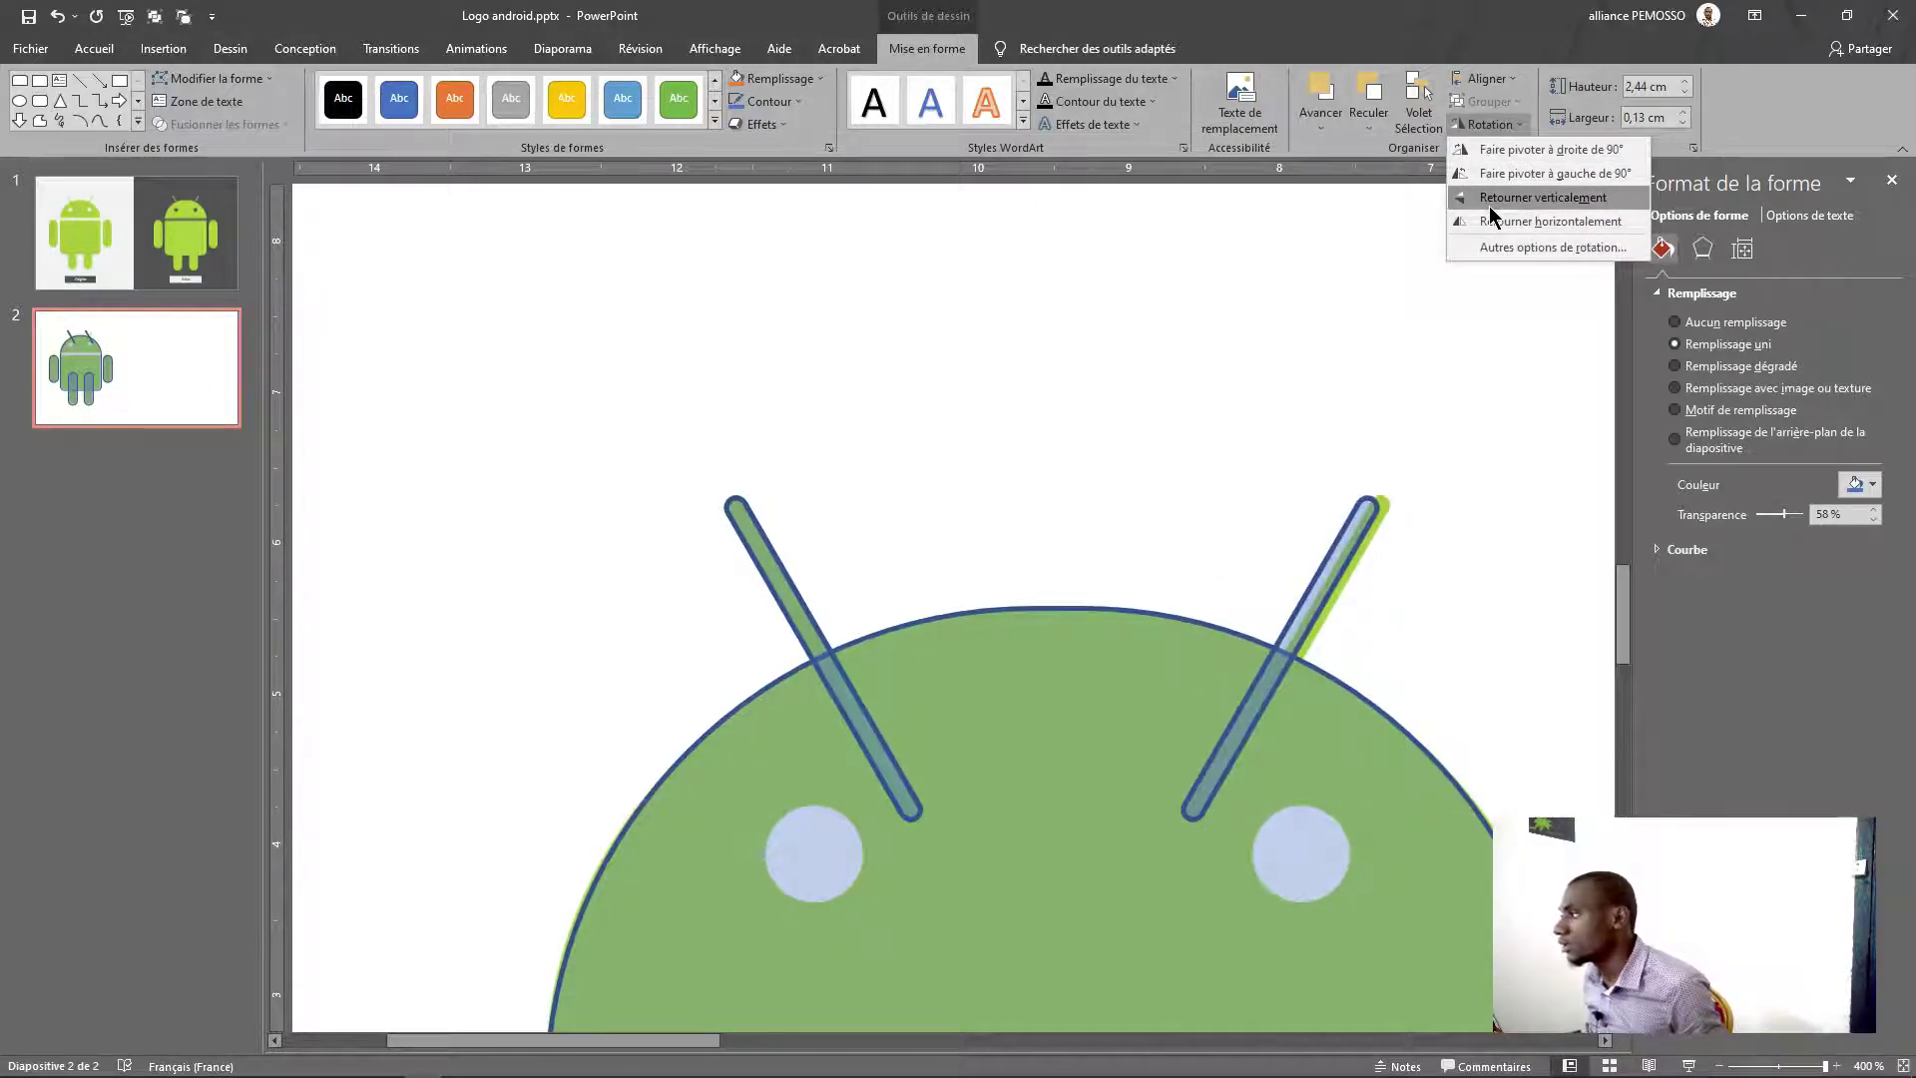
click(1491, 205)
drag(1327, 581, 1336, 577)
scroll(1063, 609, down, 10)
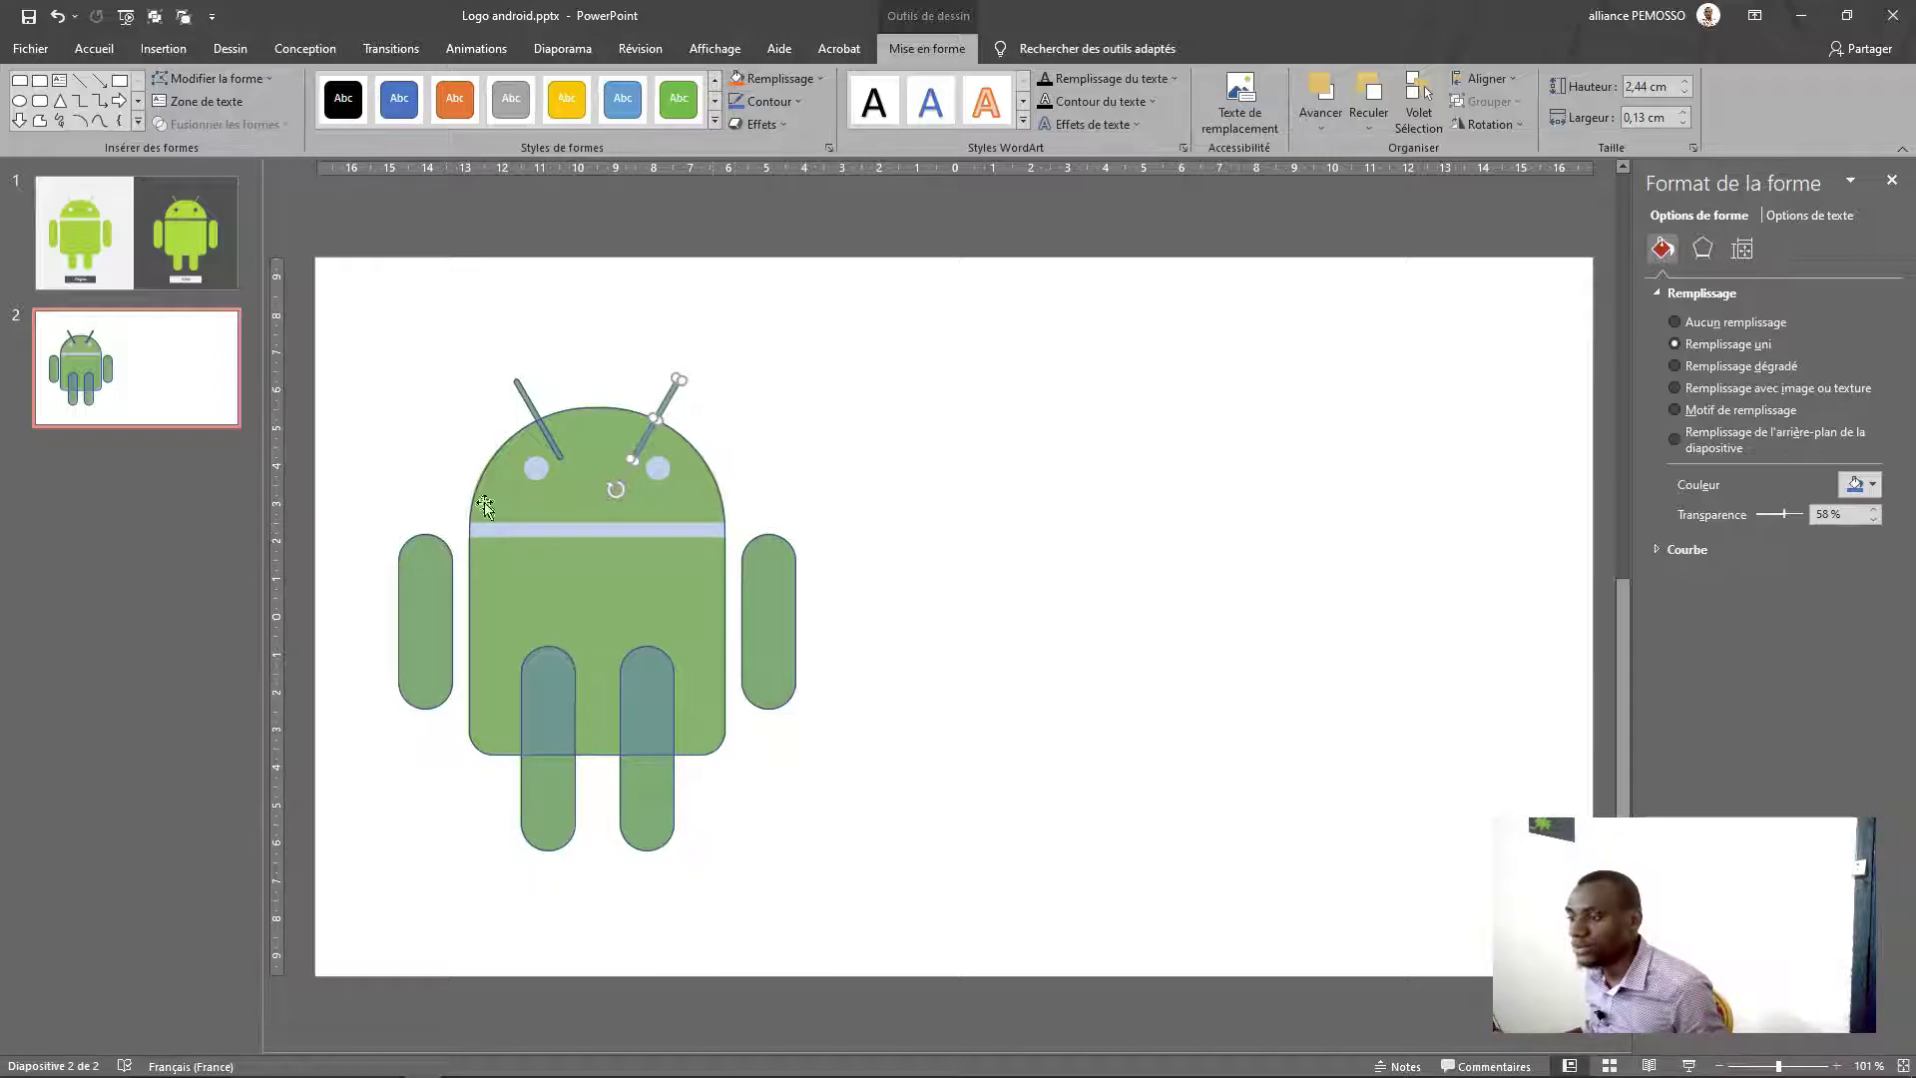
scroll(550, 528, up, 2)
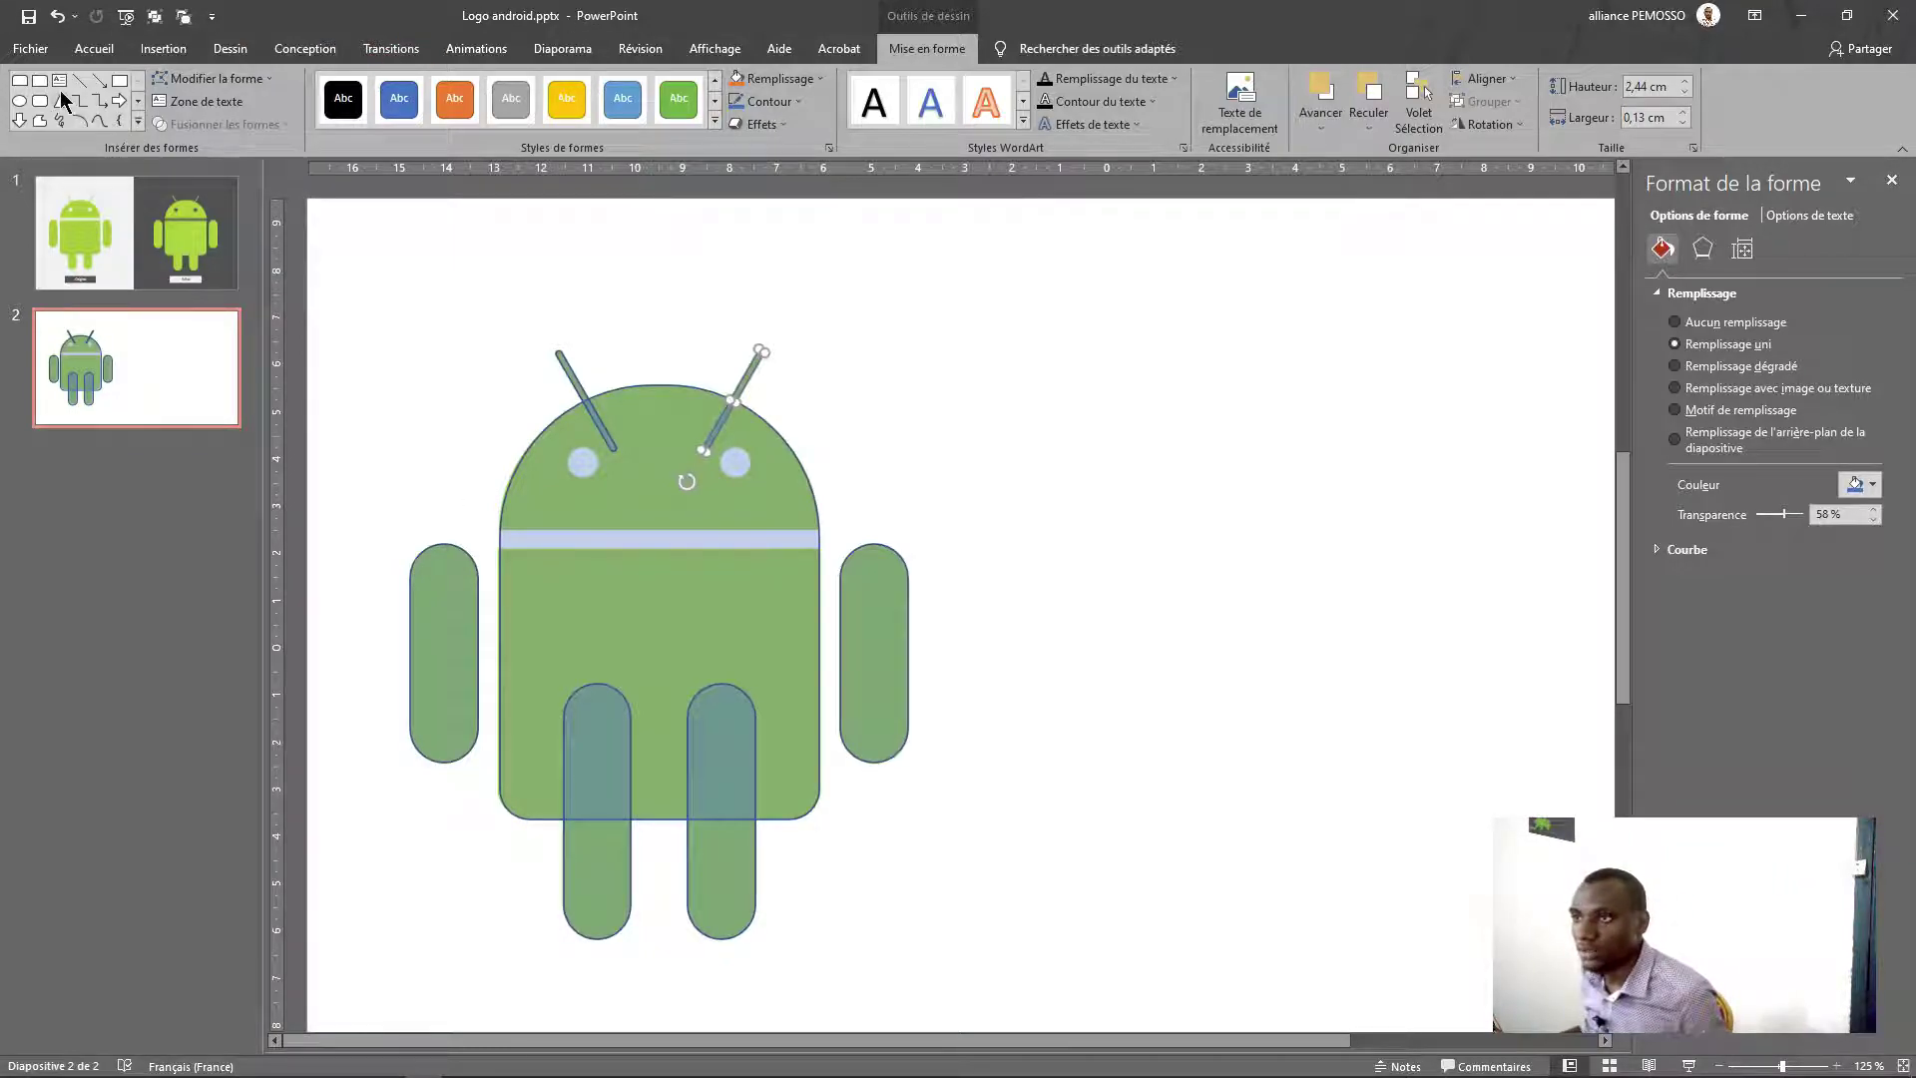
Draw a 0,41 × 8,94 cm rectangle across the head-body band at 71% transparency
click(118, 81)
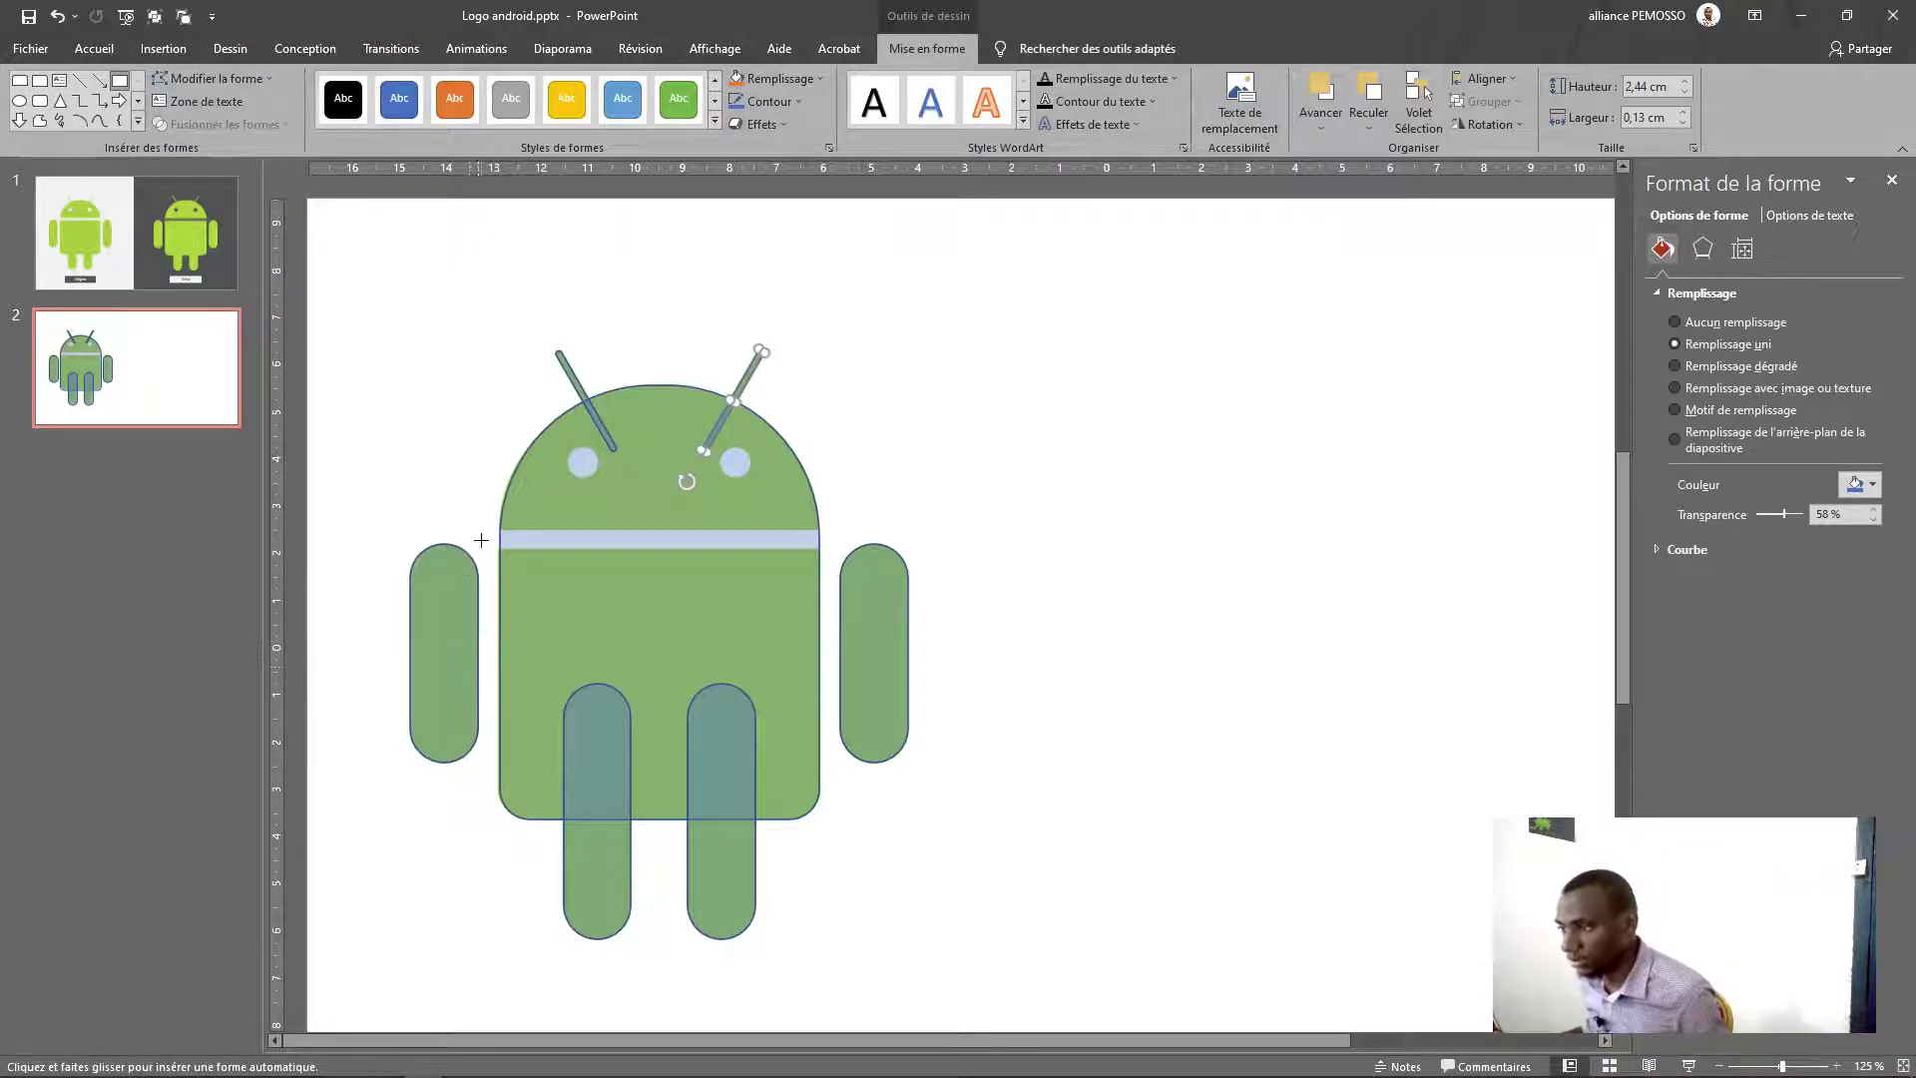
drag(461, 523, 885, 547)
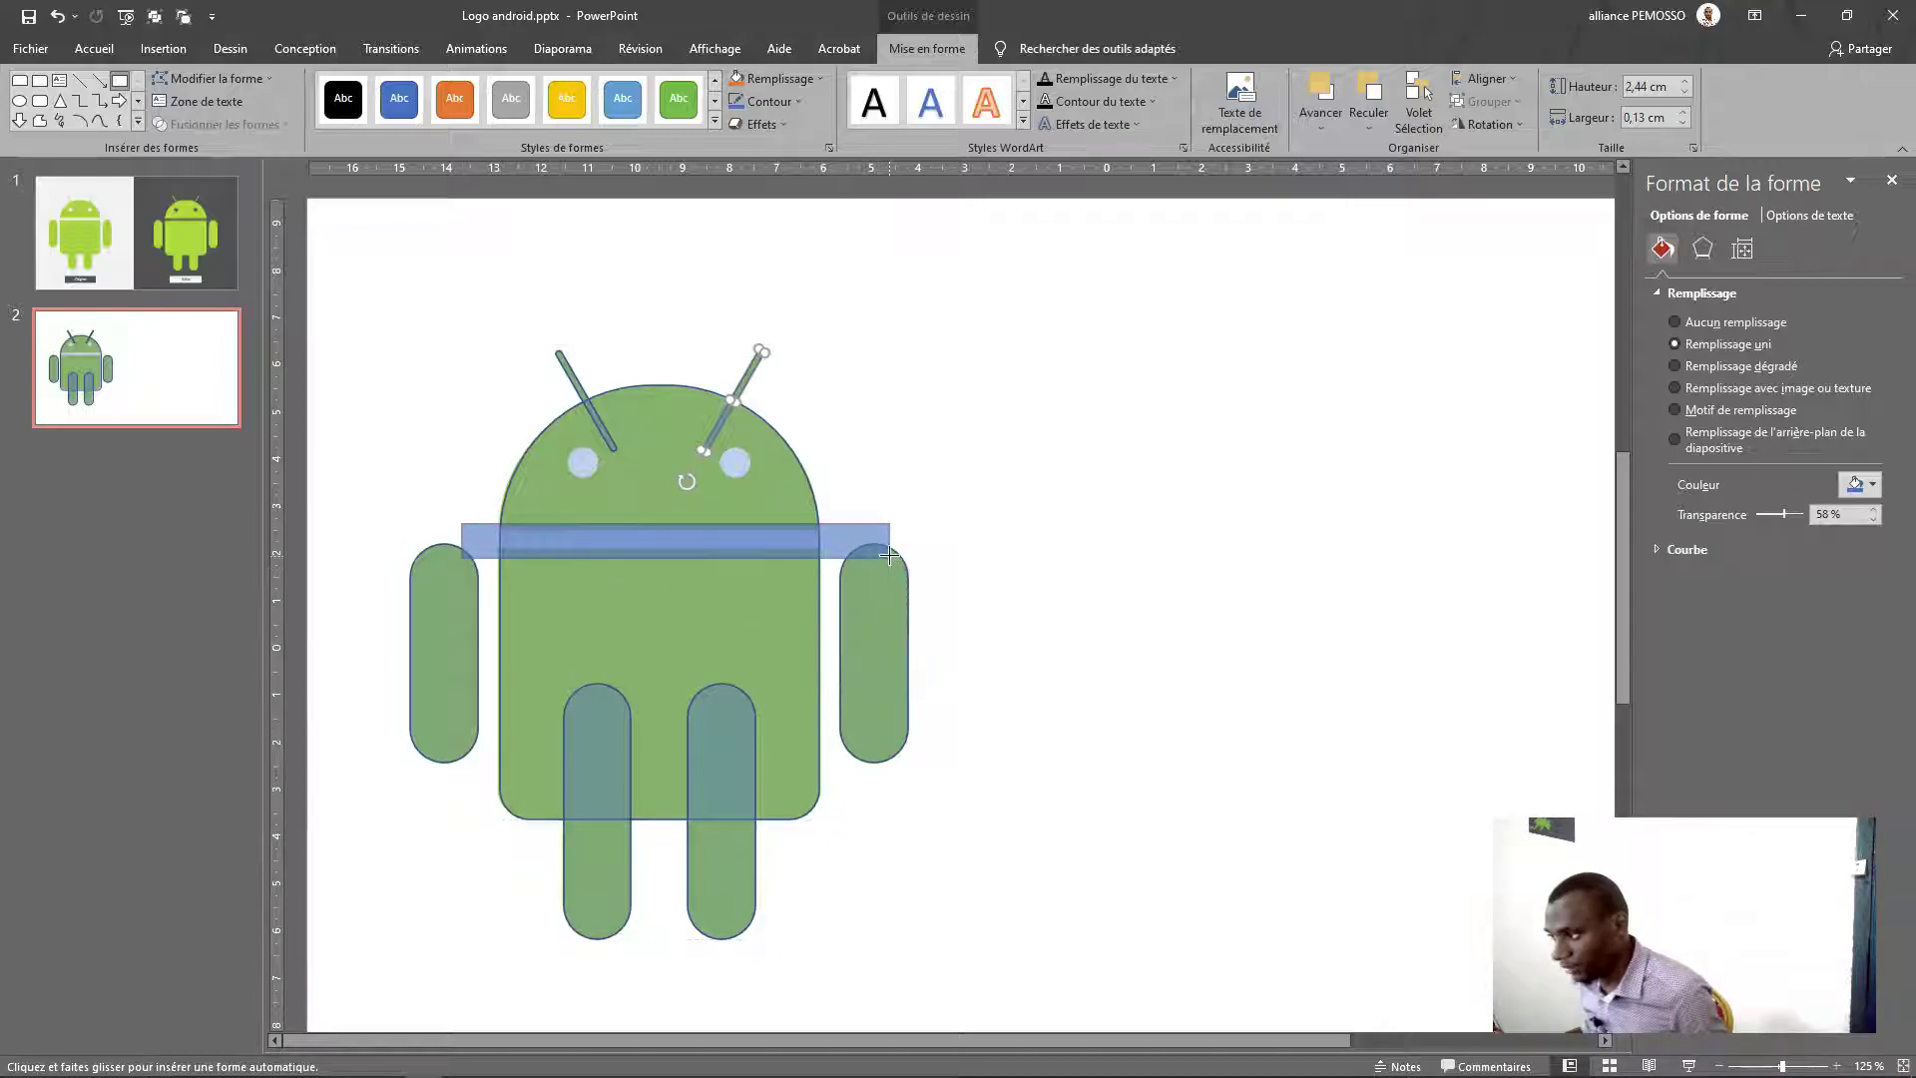
ctrl+scroll(621, 544, up, 5)
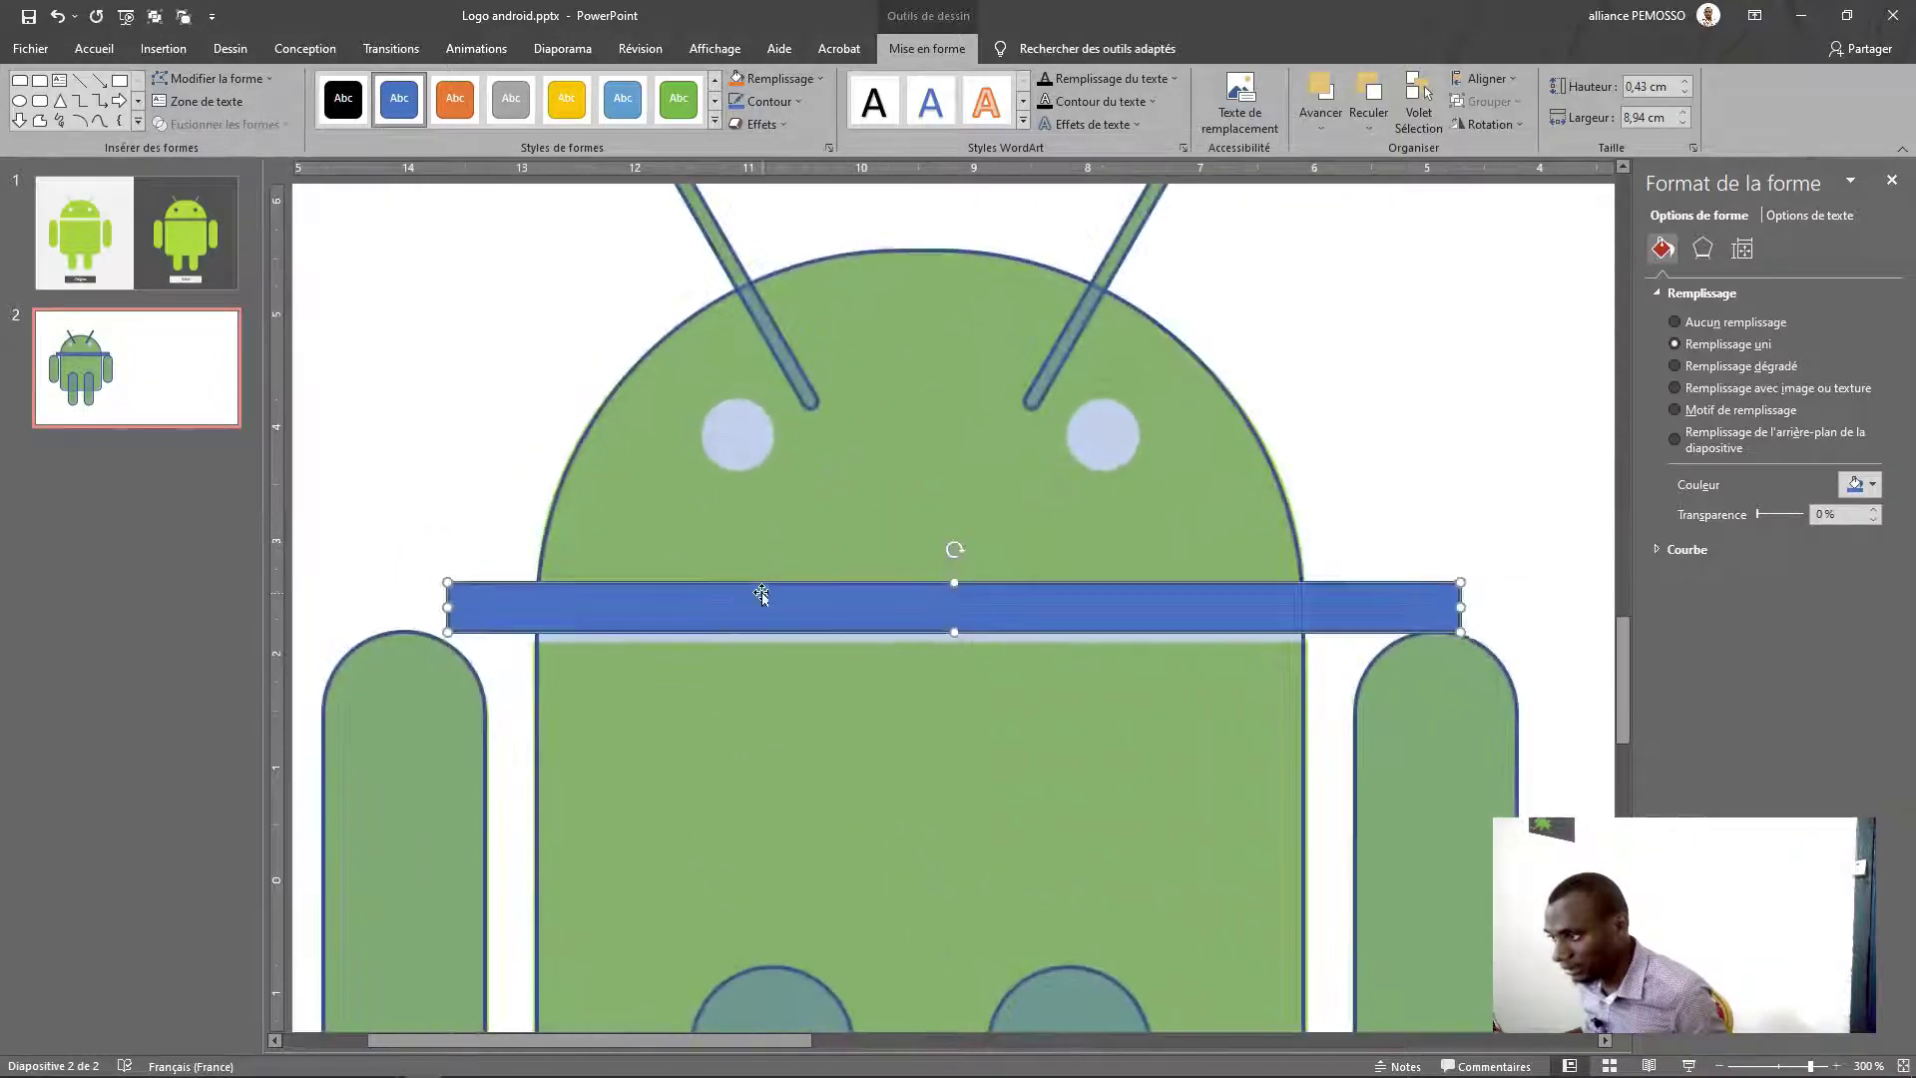
click(769, 604)
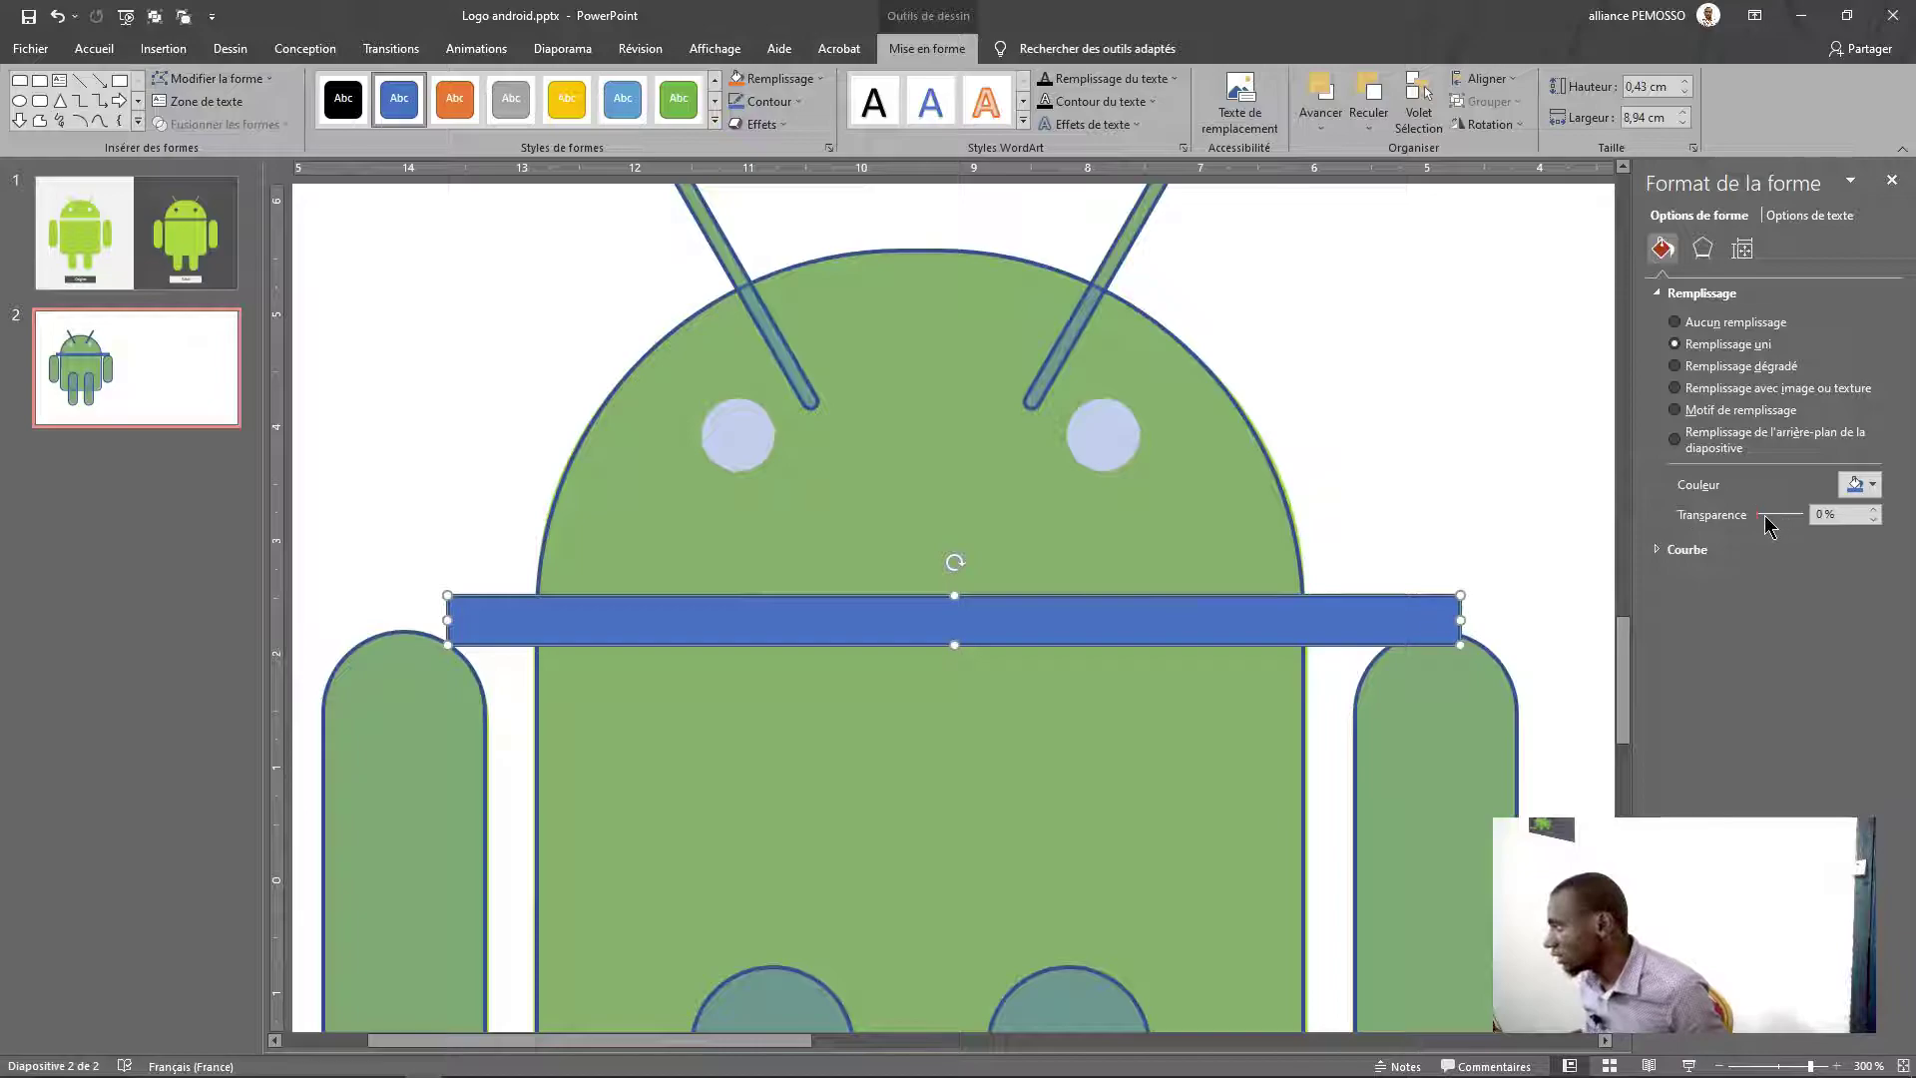
drag(1764, 519, 1791, 514)
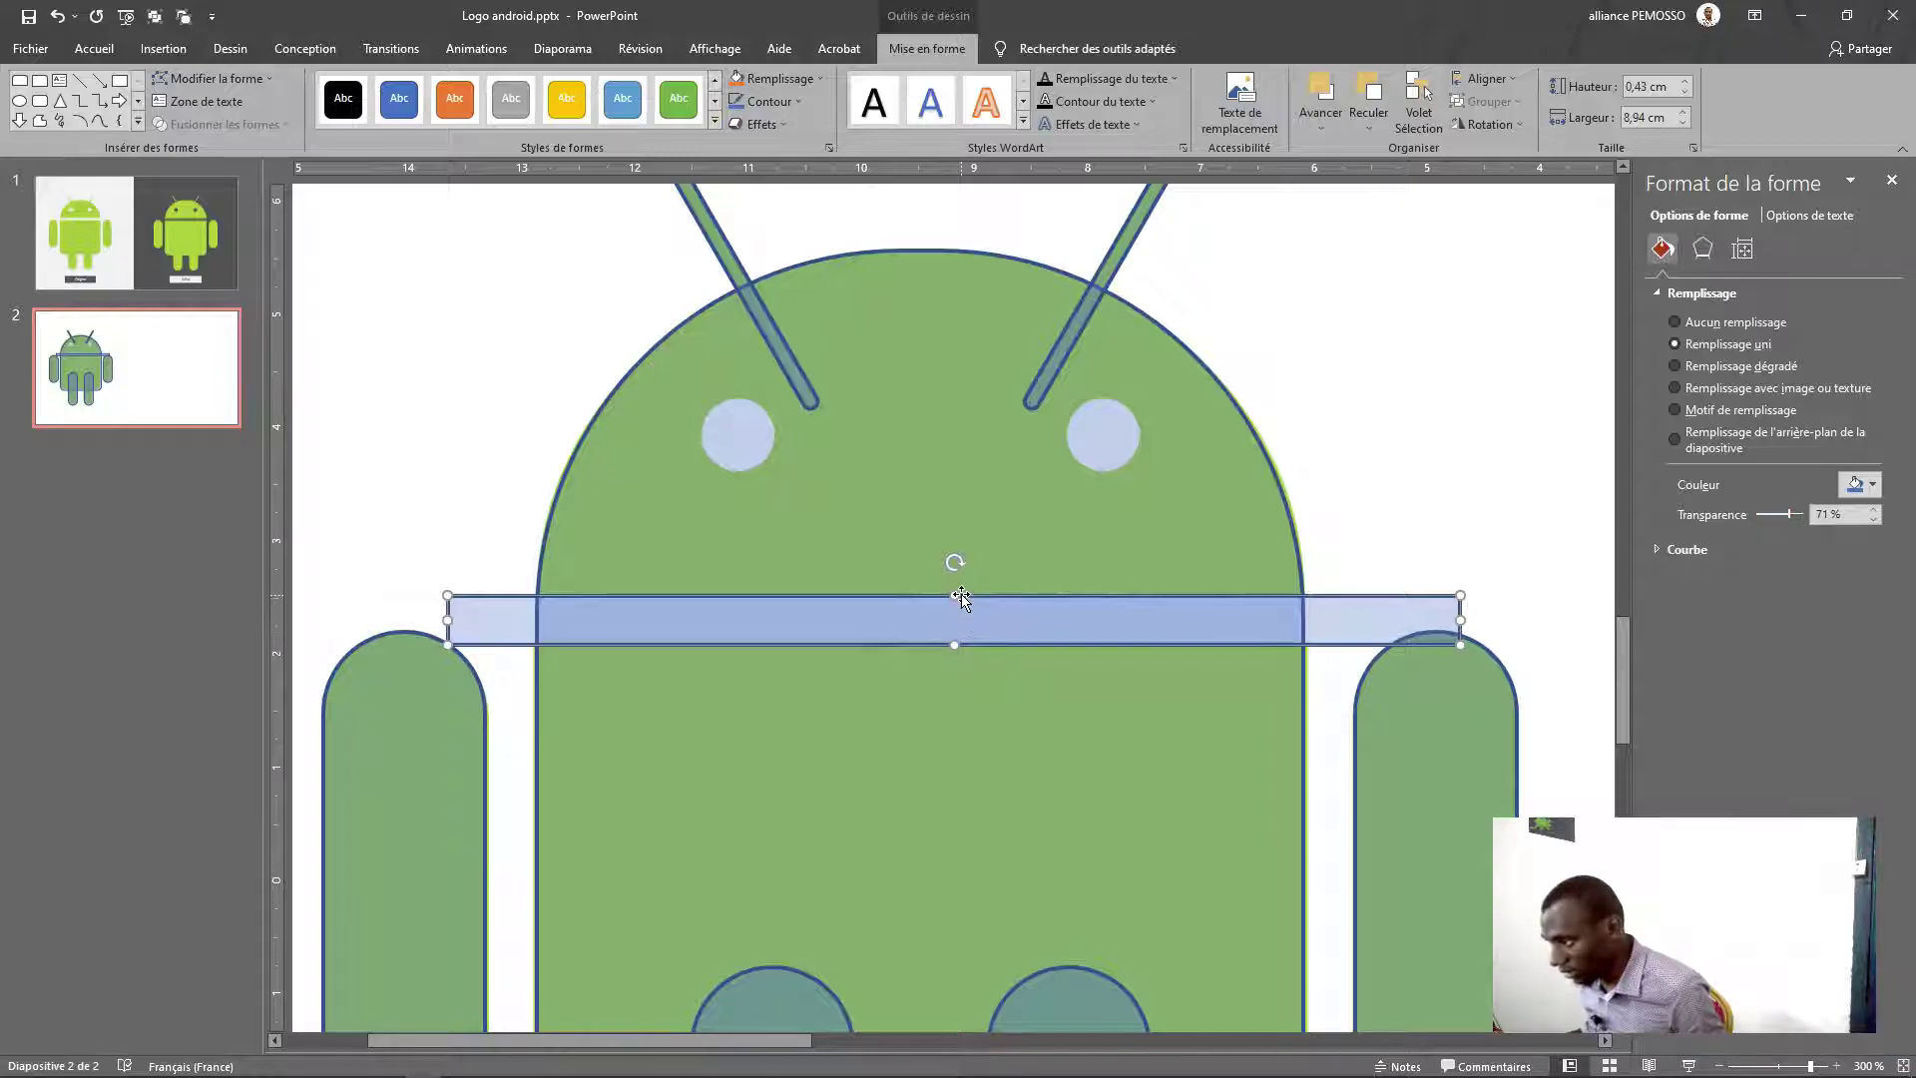
drag(961, 597, 955, 598)
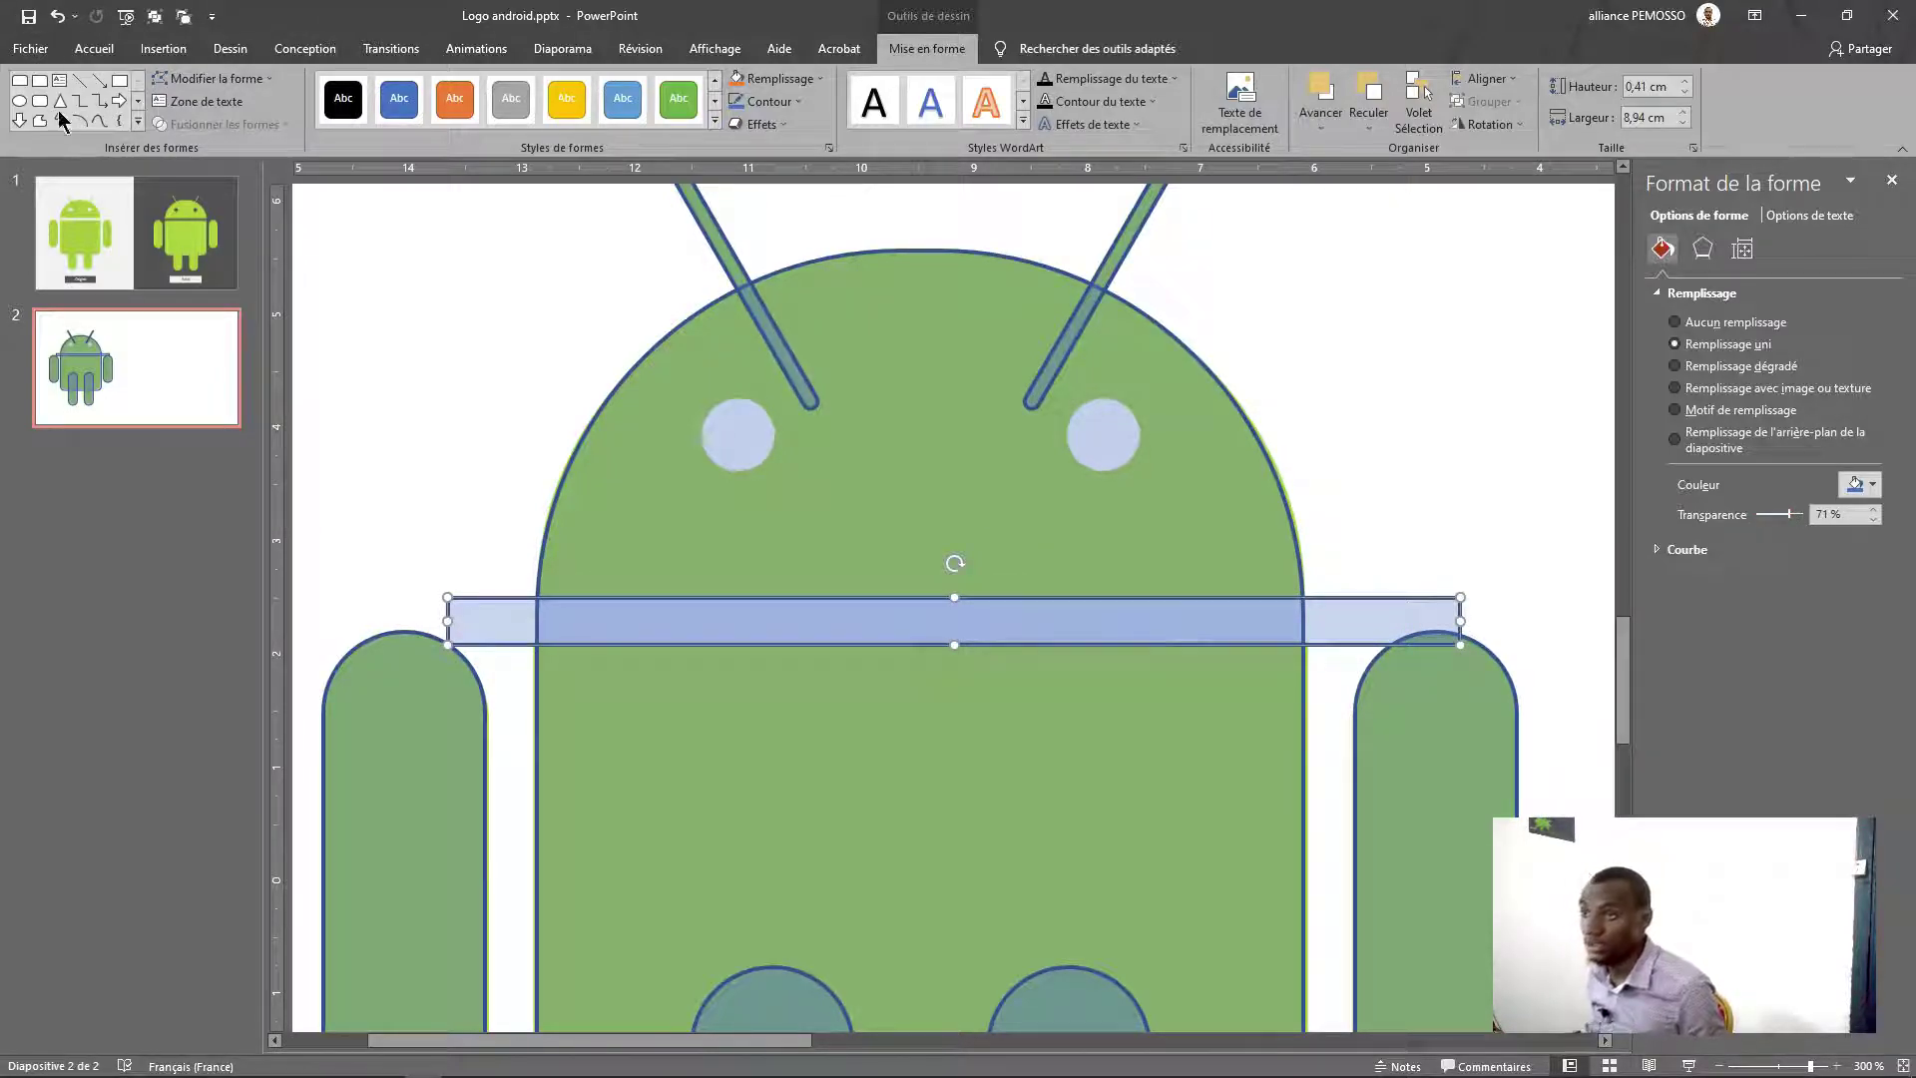
Draw a 72% transparent 0,7 cm circle over the left eye, with a copy for the right eye
click(19, 100)
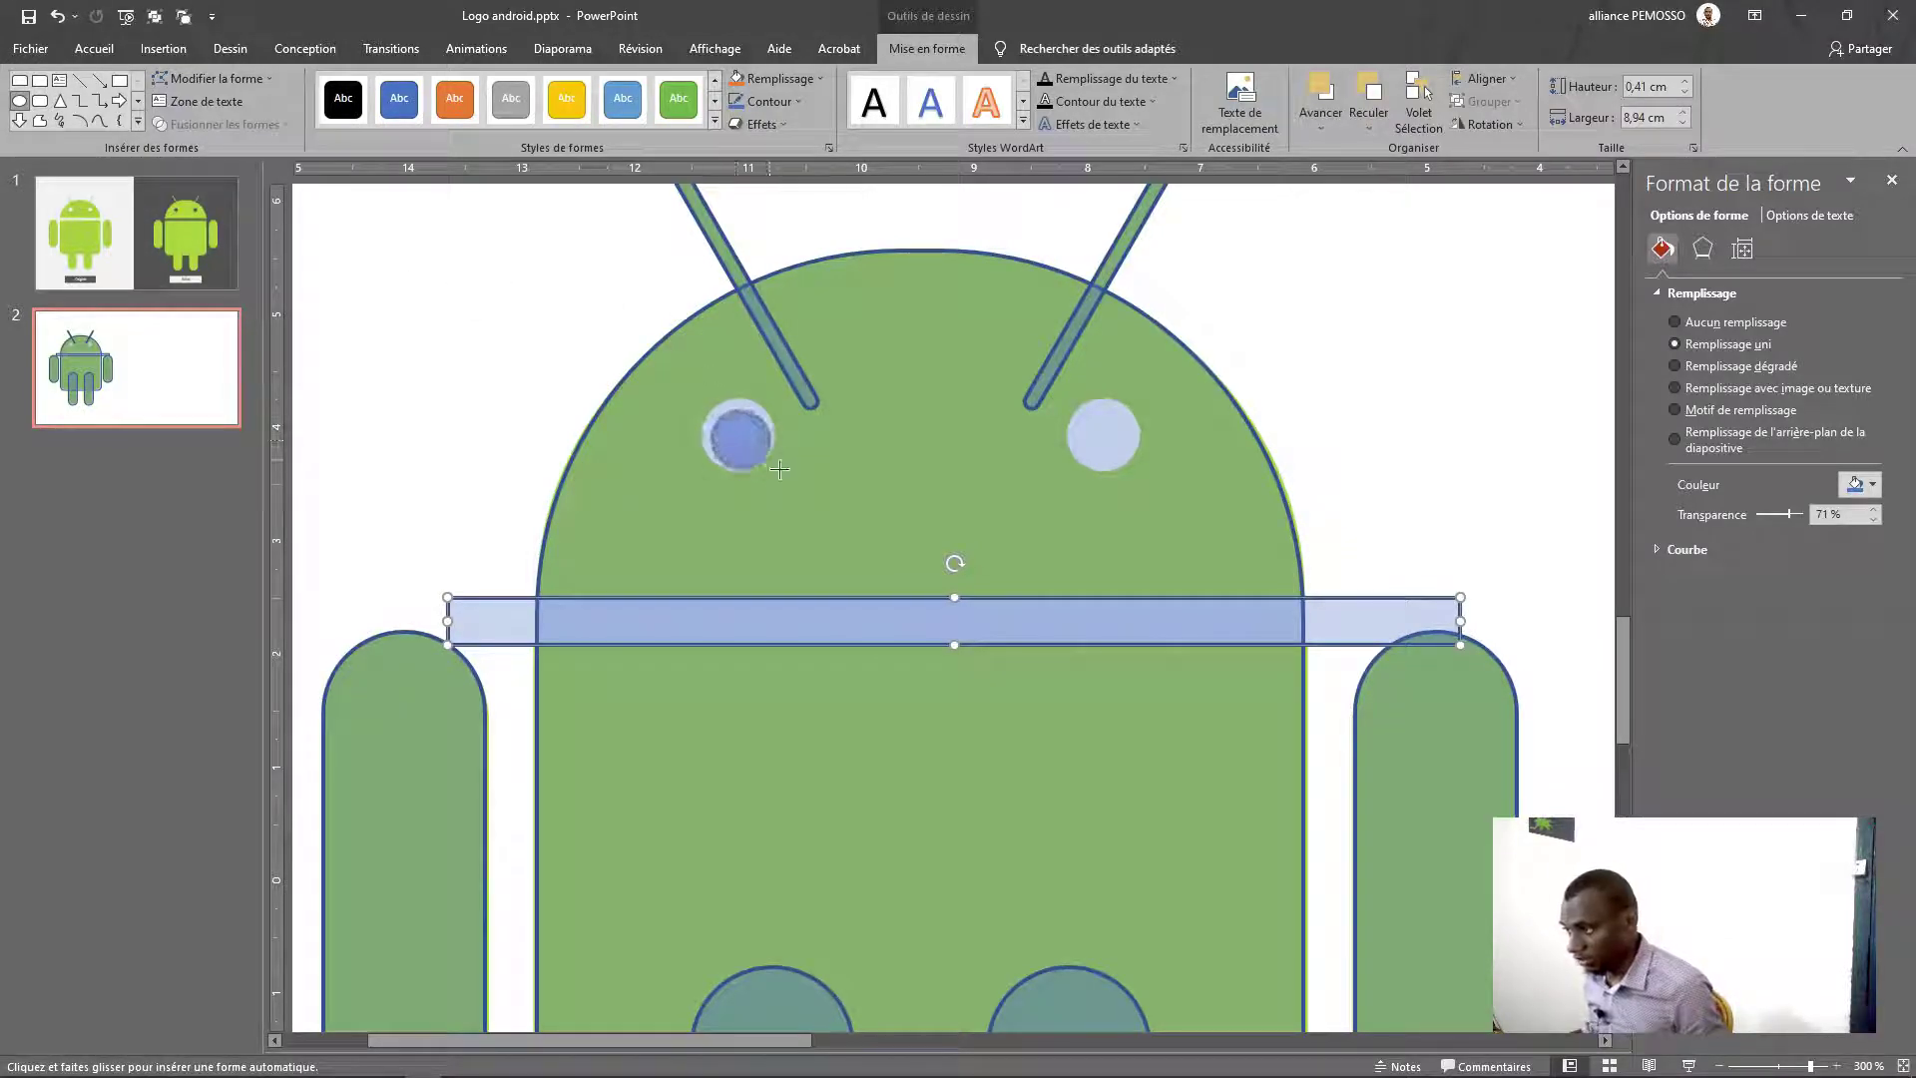
mouse_move(710, 408)
mouse_down()
mouse_move(781, 470)
mouse_move(754, 444)
mouse_up()
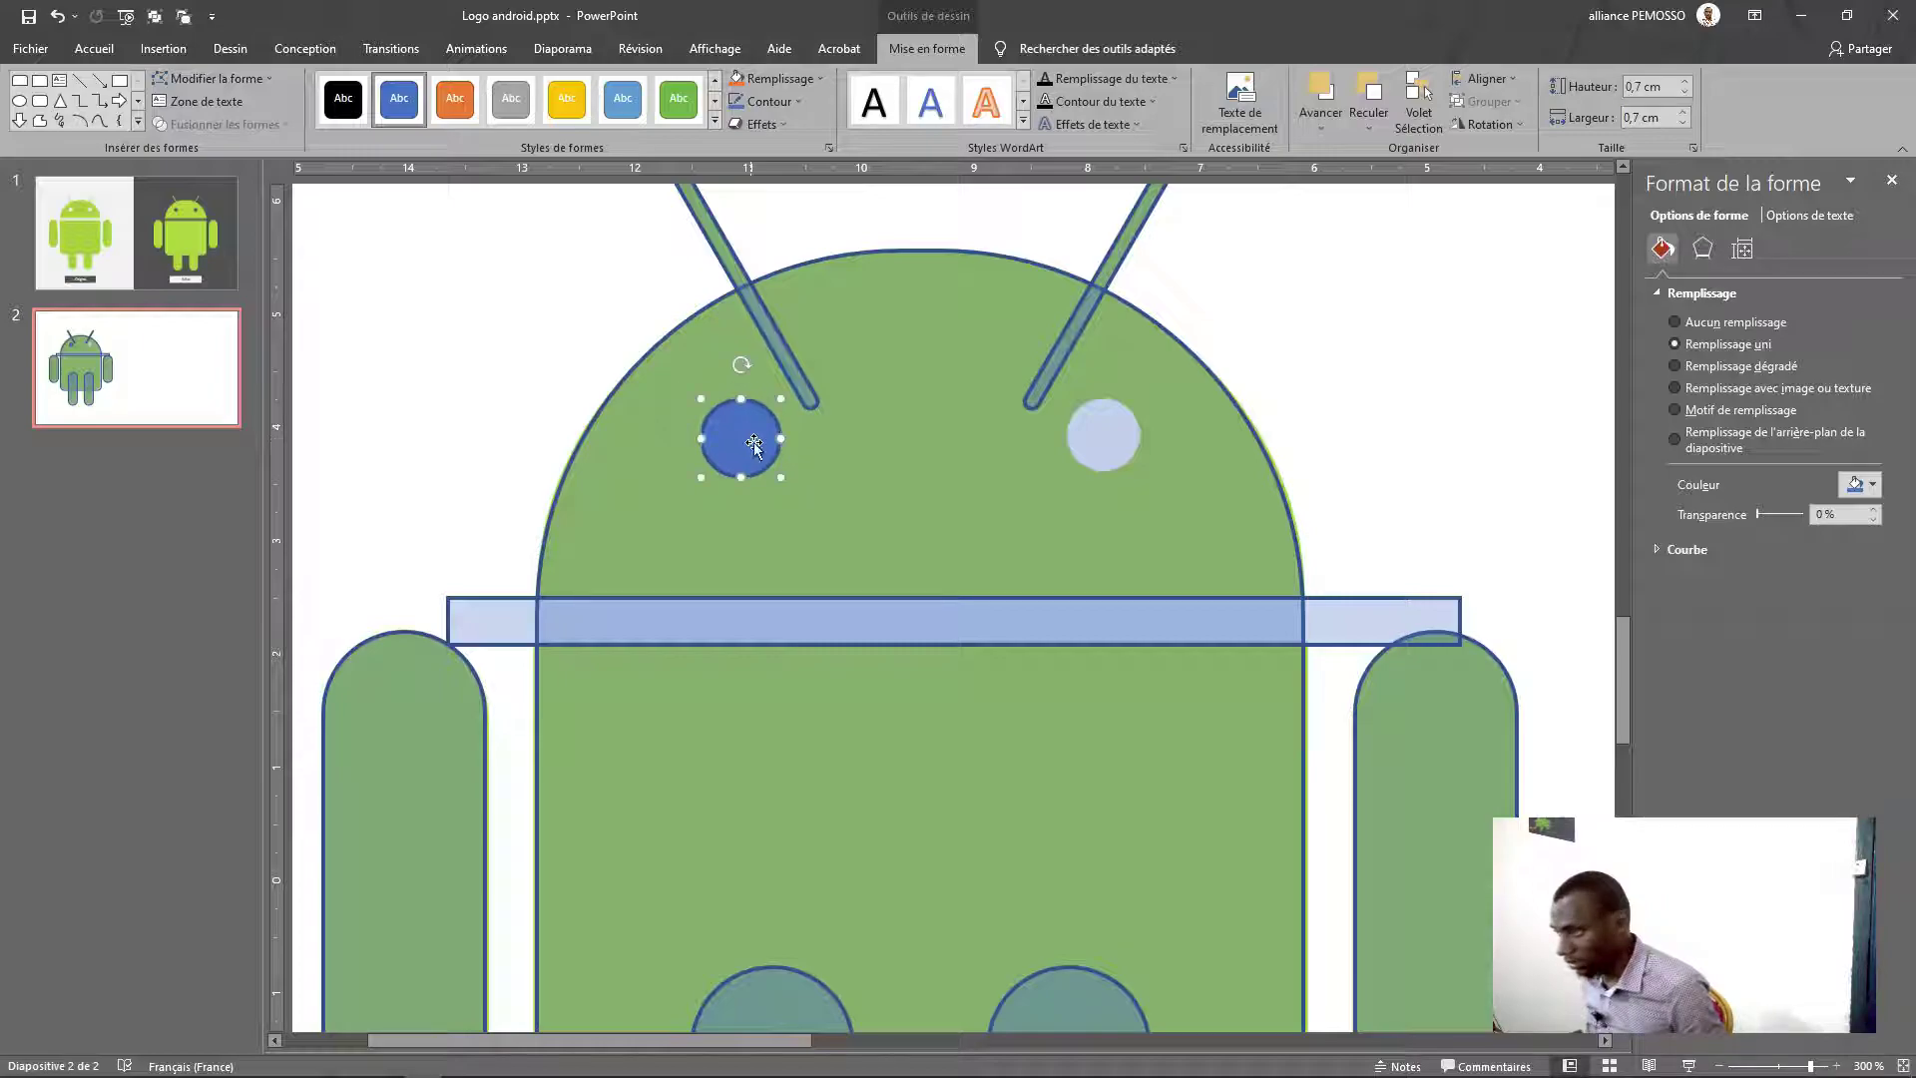
drag(1758, 515, 1794, 515)
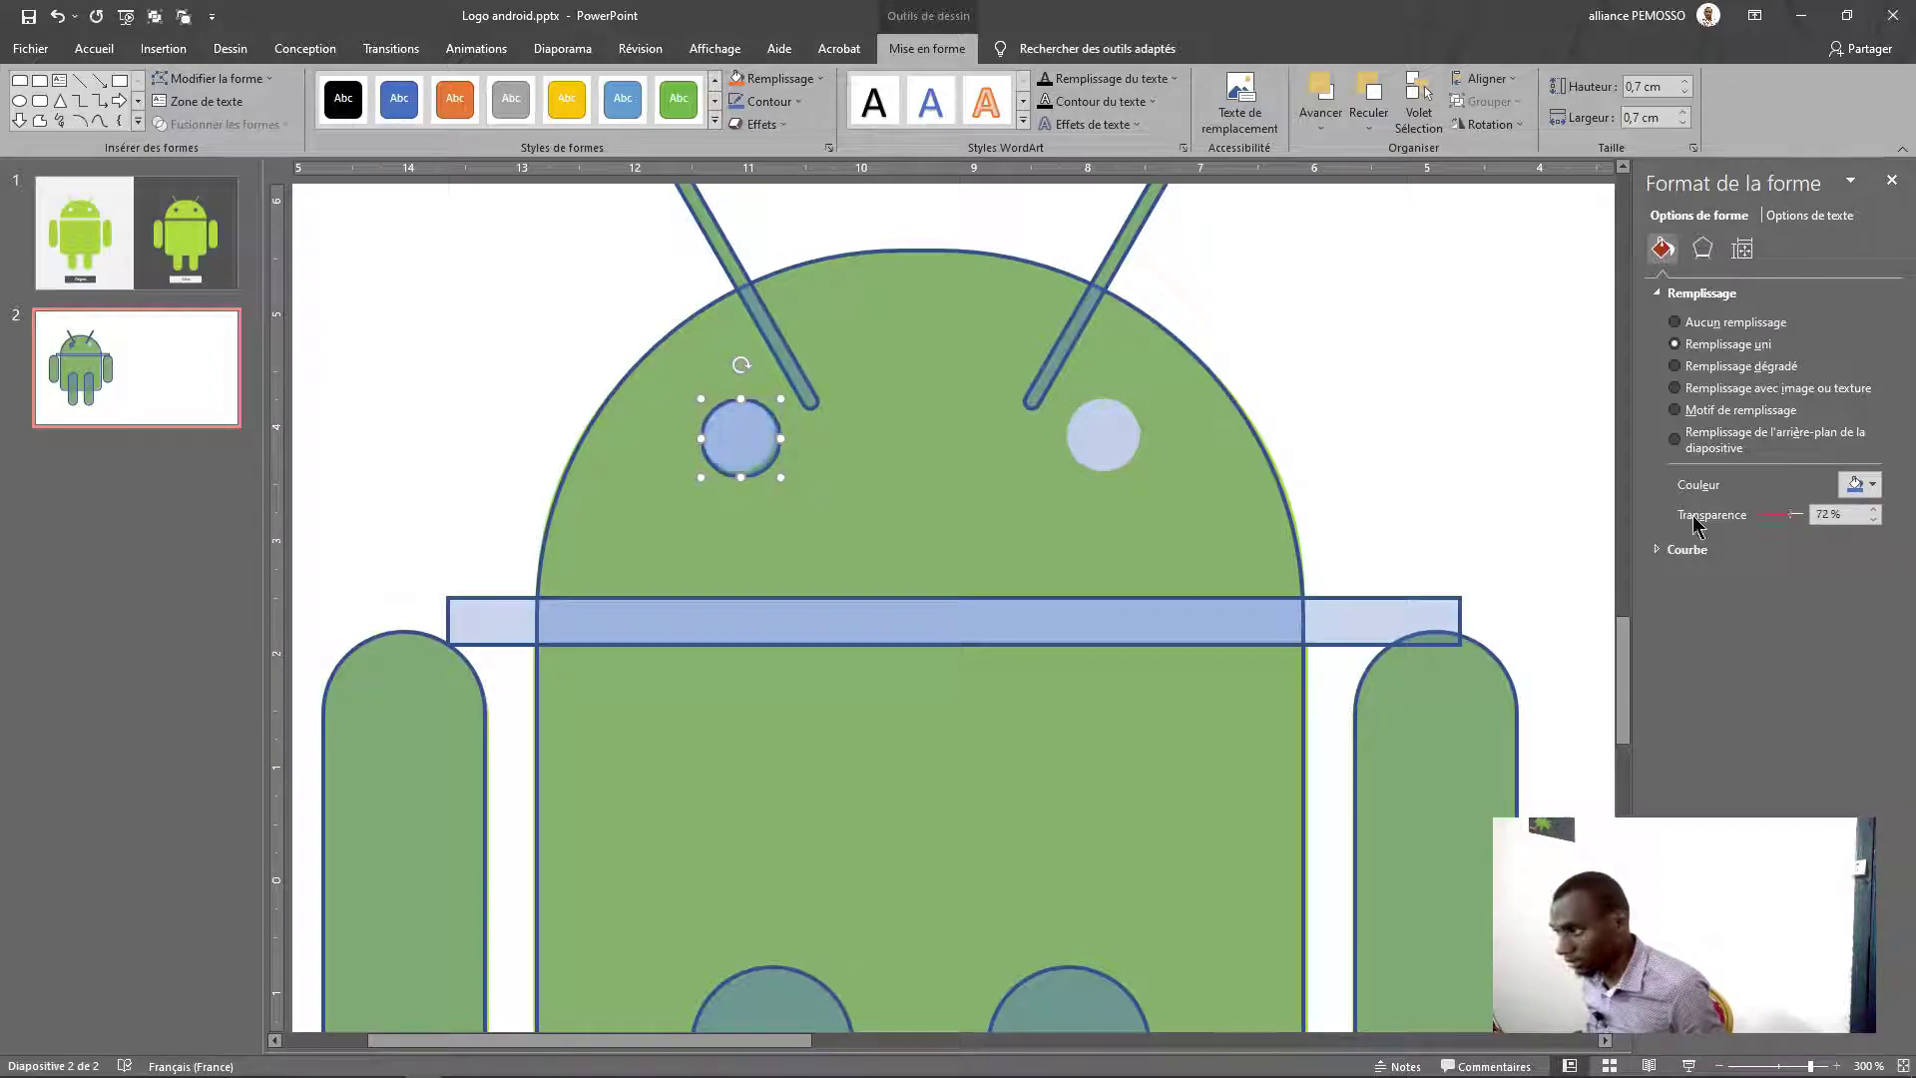
drag(780, 478, 1118, 451)
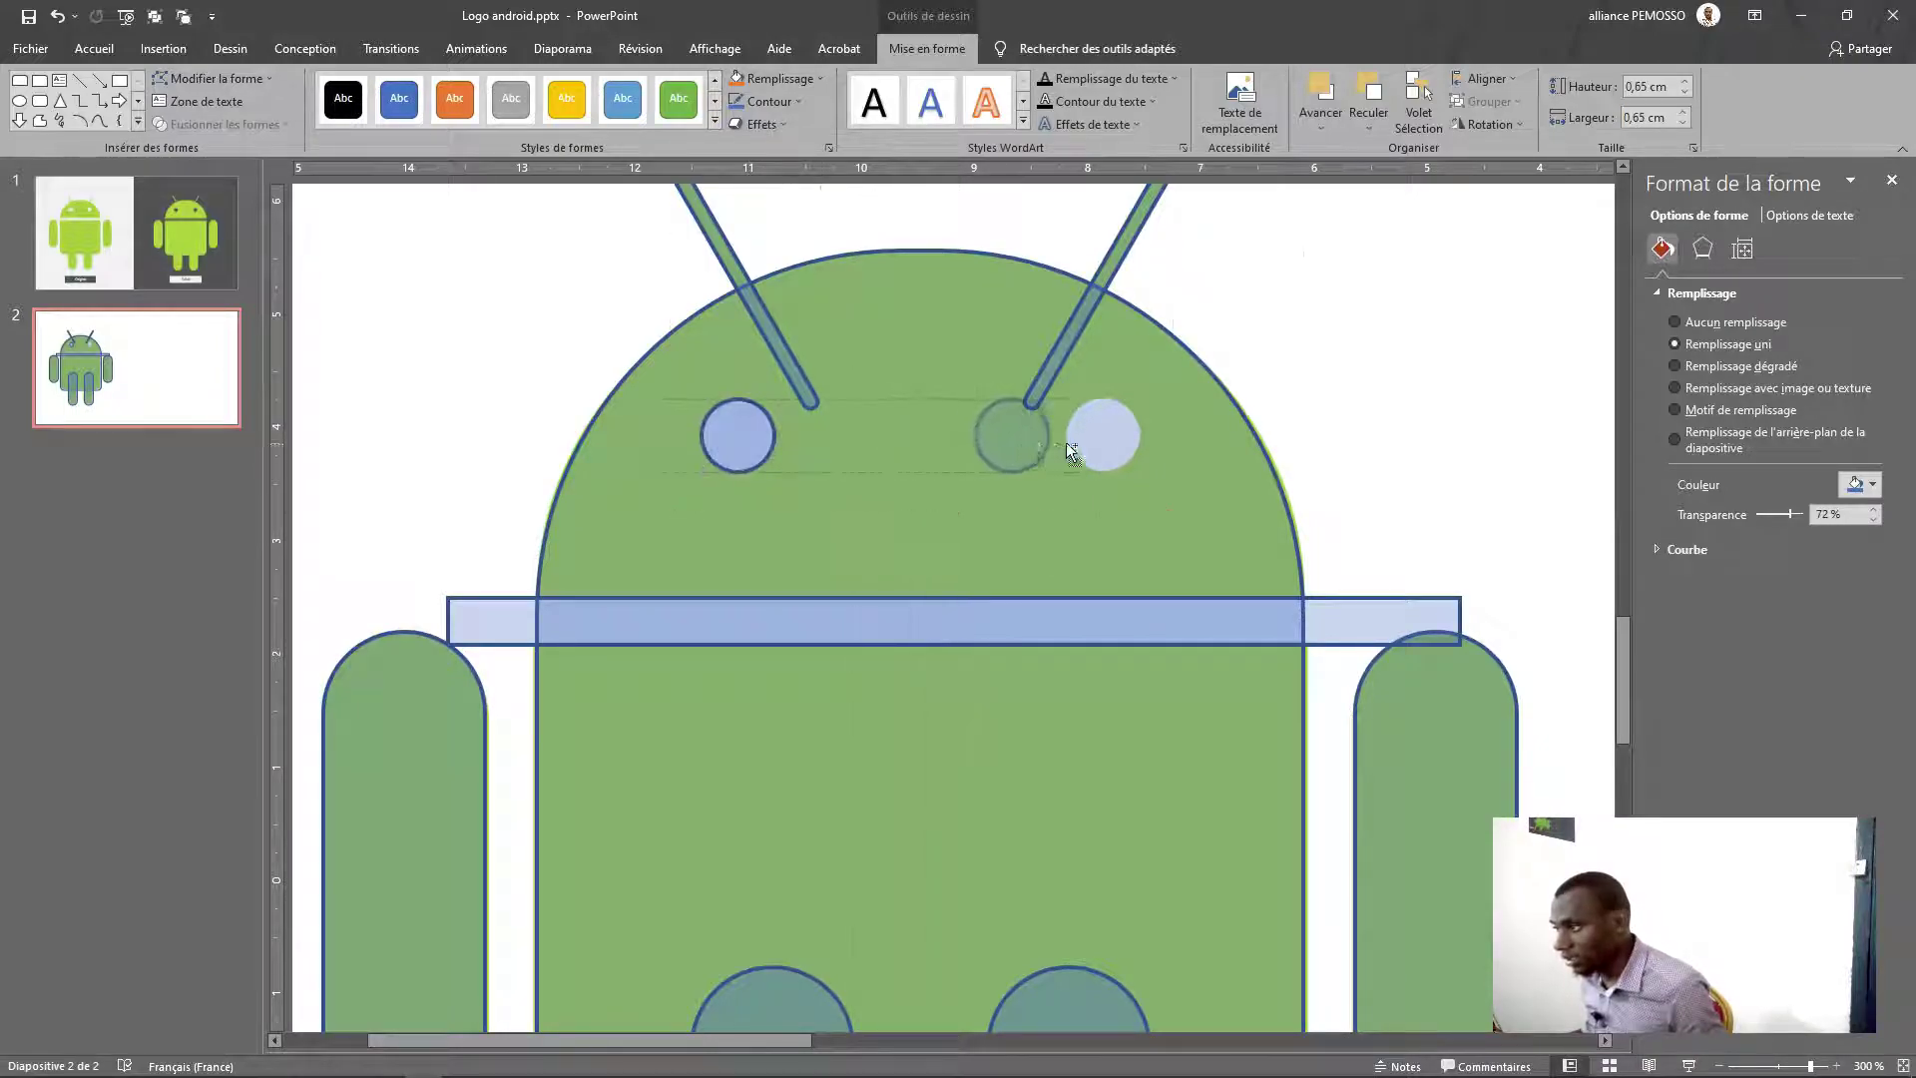
Subtract the thin band rectangle from the green body shape, leaving a gap below the domed head
scroll(769, 429, down, 3)
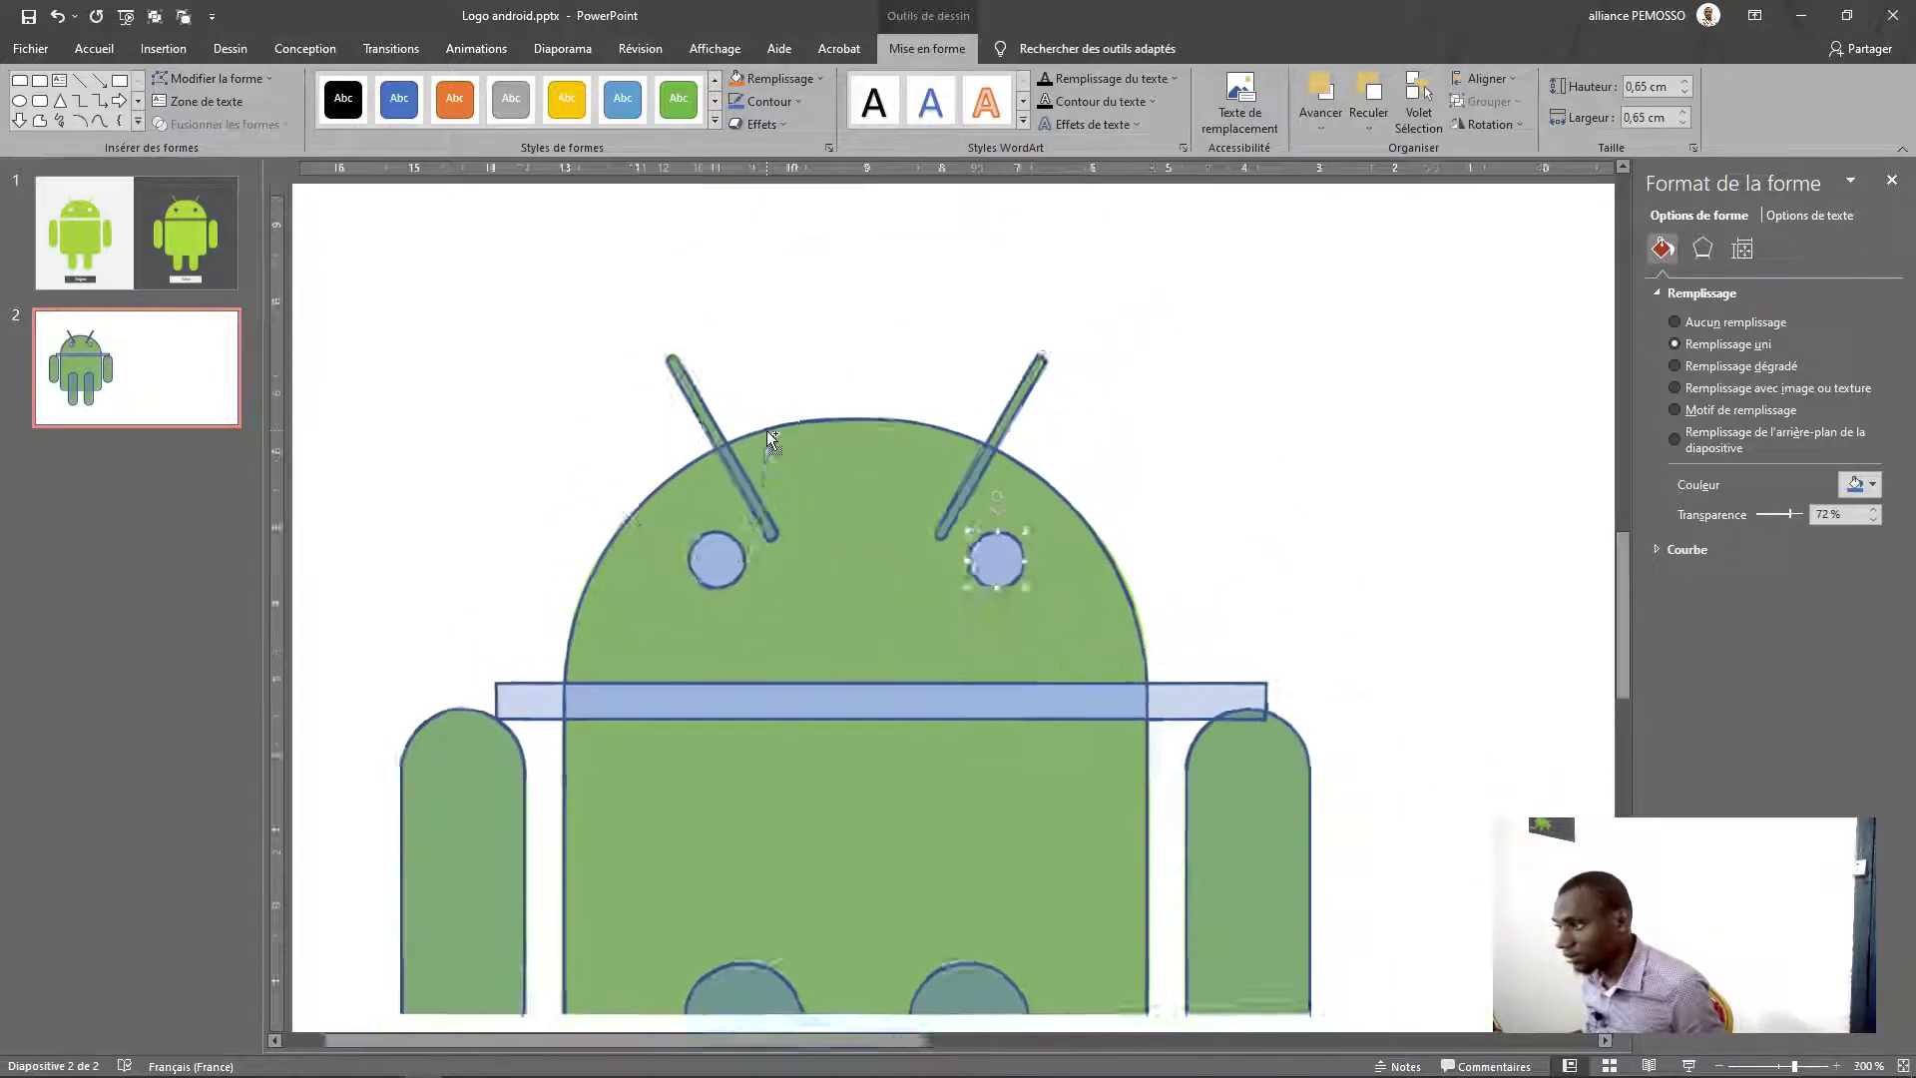
scroll(793, 457, down, 3)
click(703, 531)
click(670, 565)
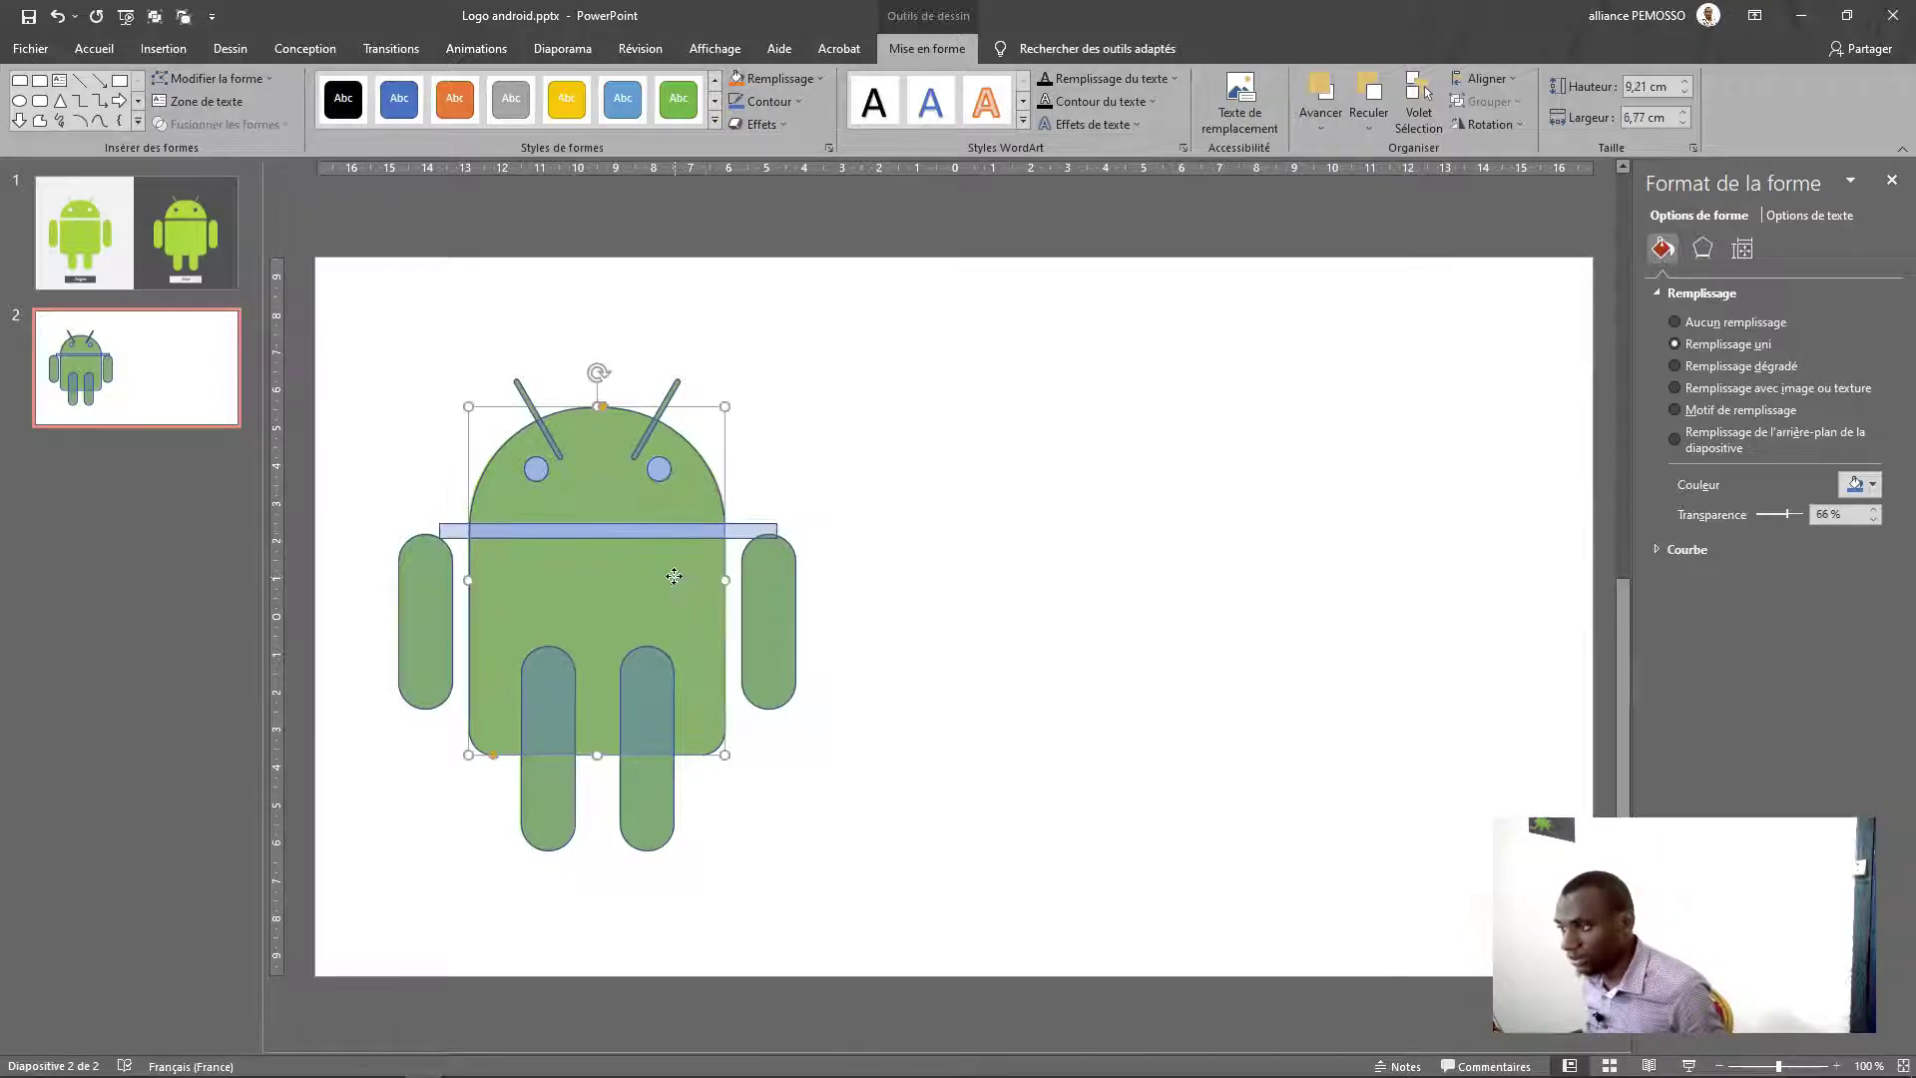
shift+click(671, 532)
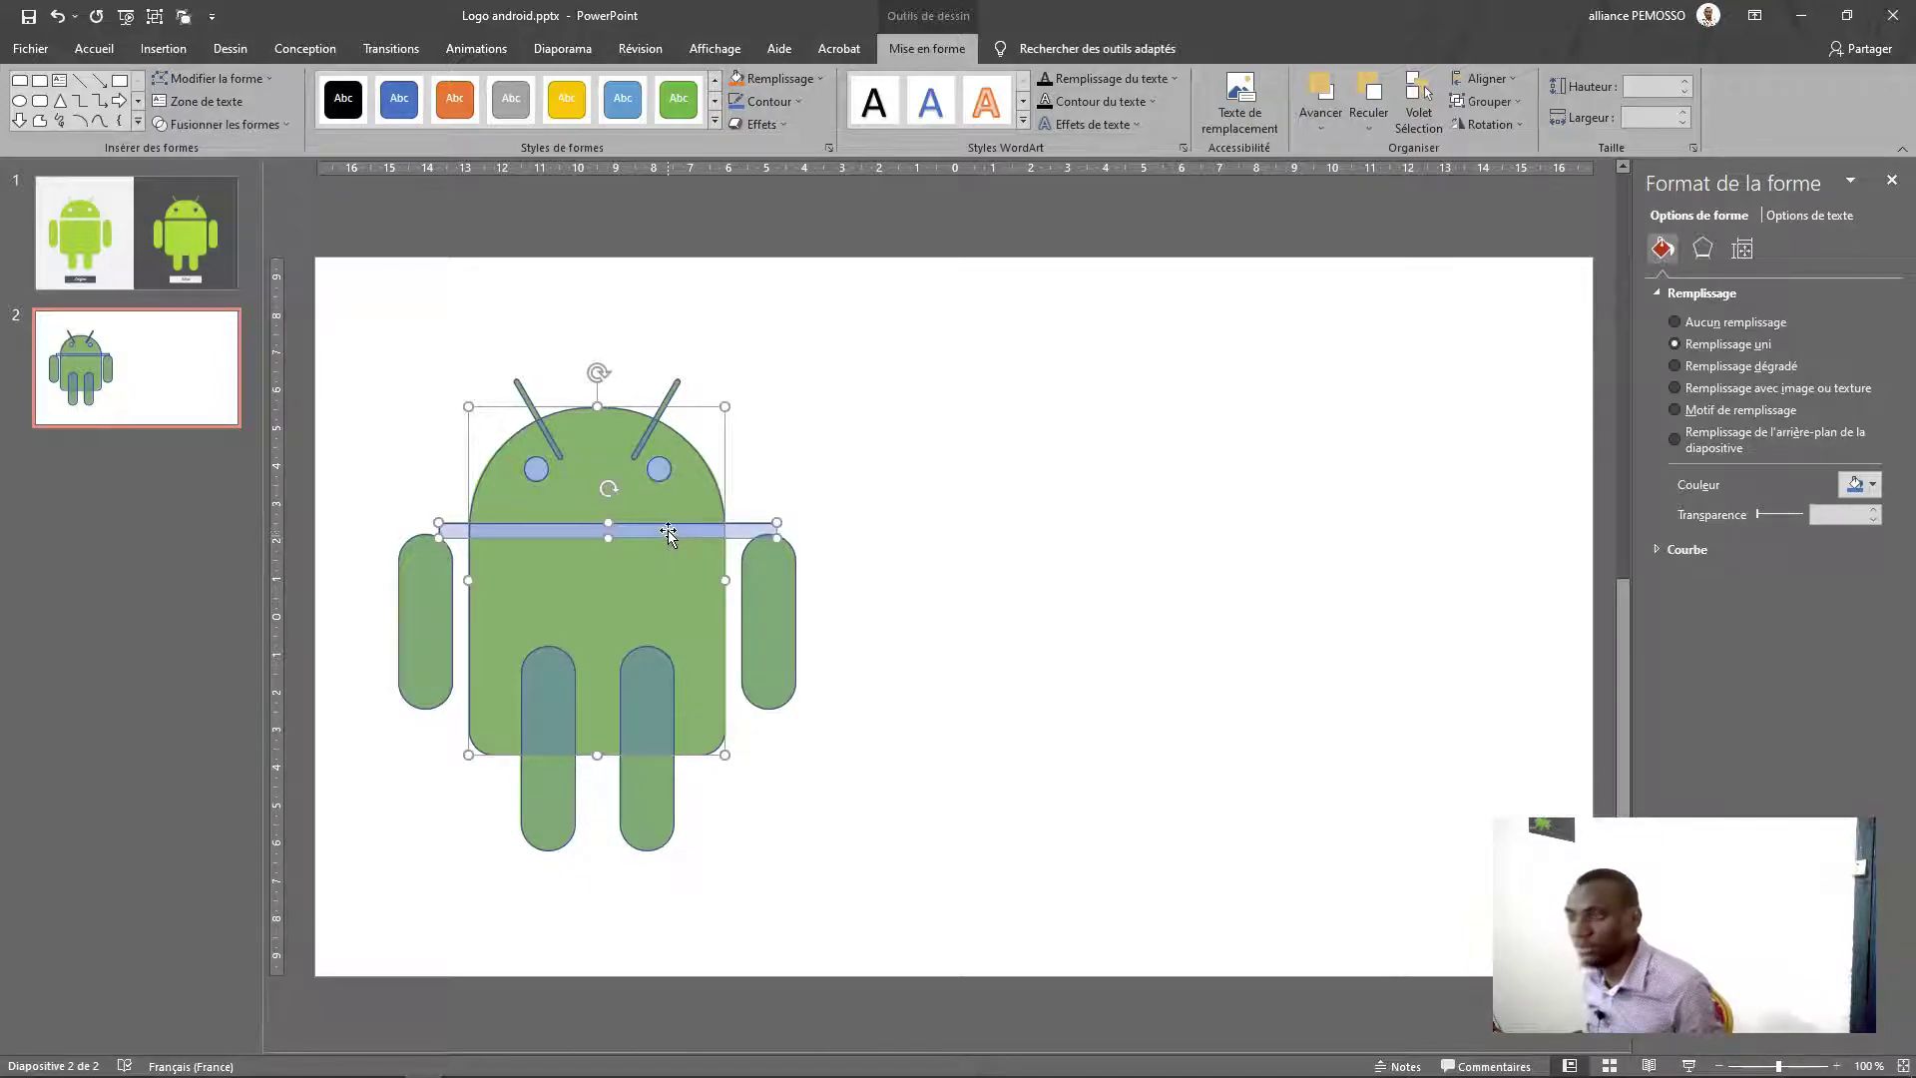
click(224, 125)
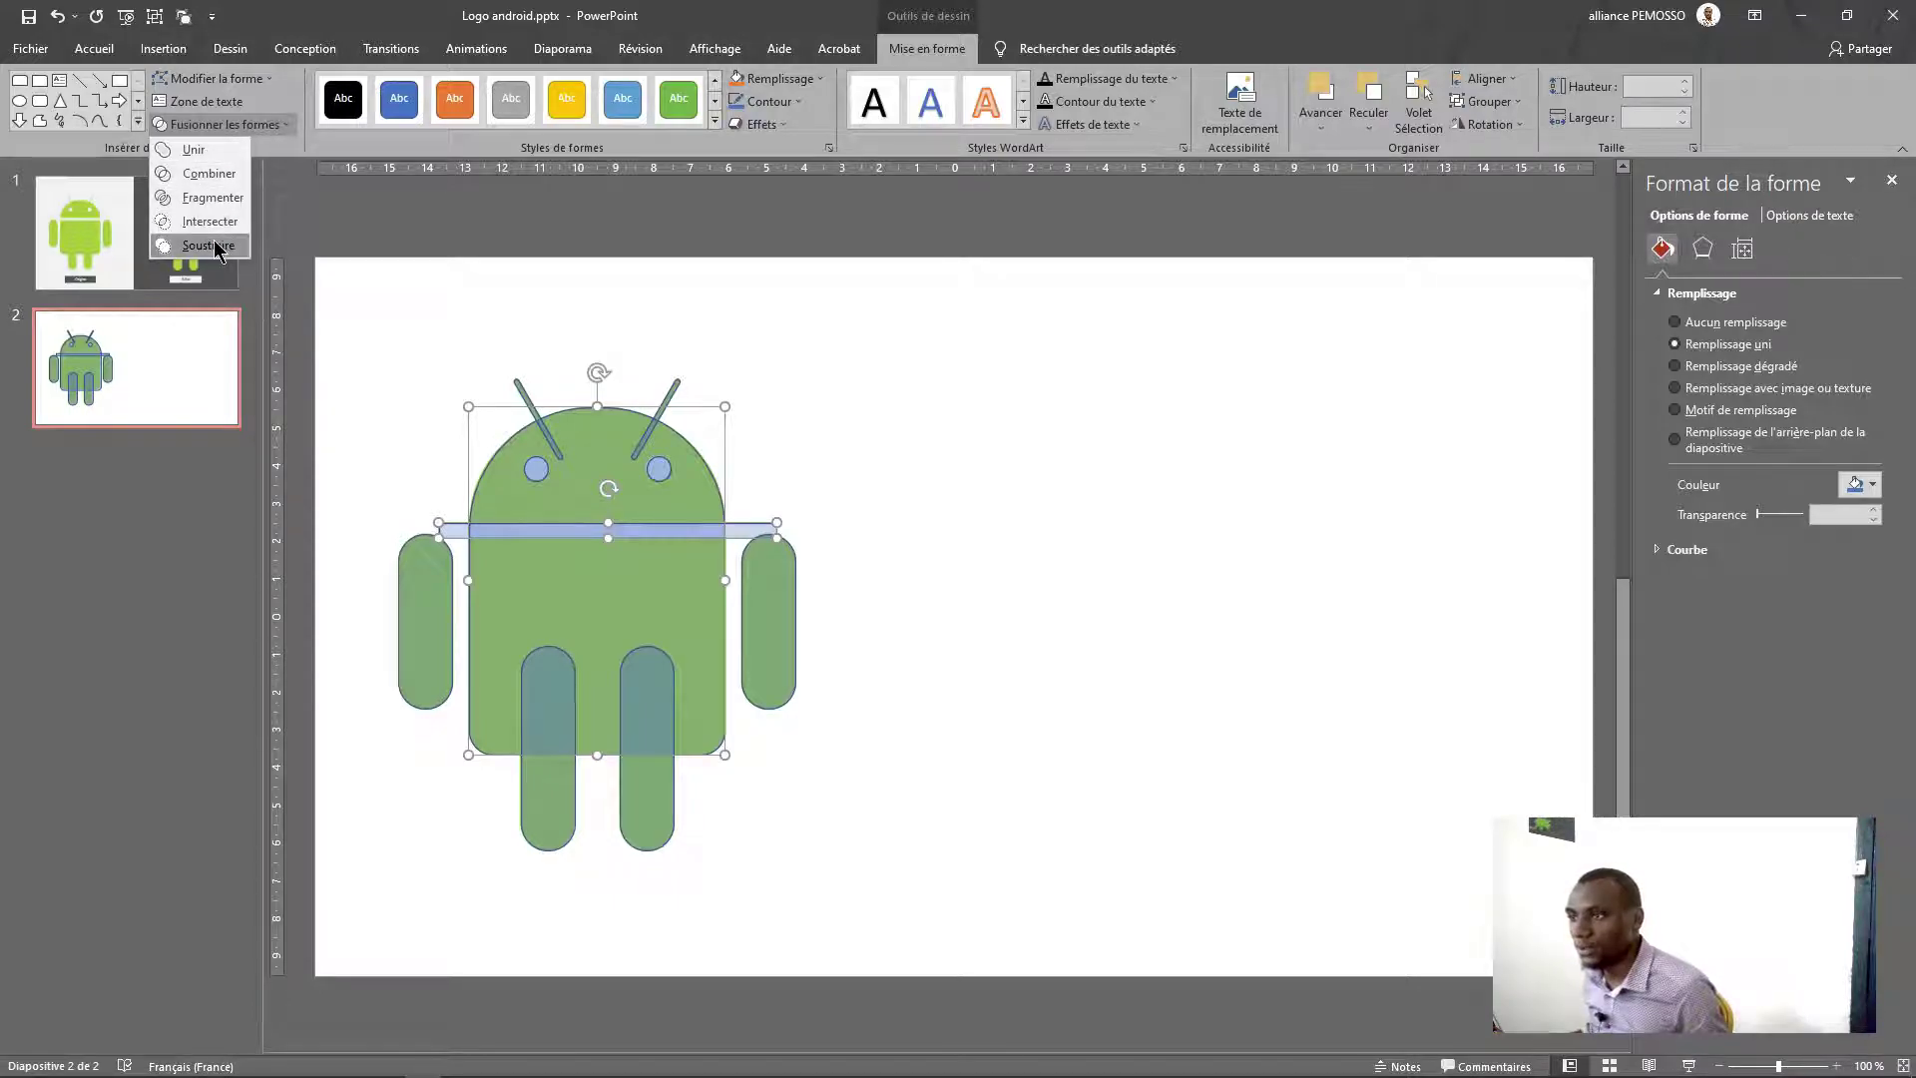
click(207, 245)
click(789, 529)
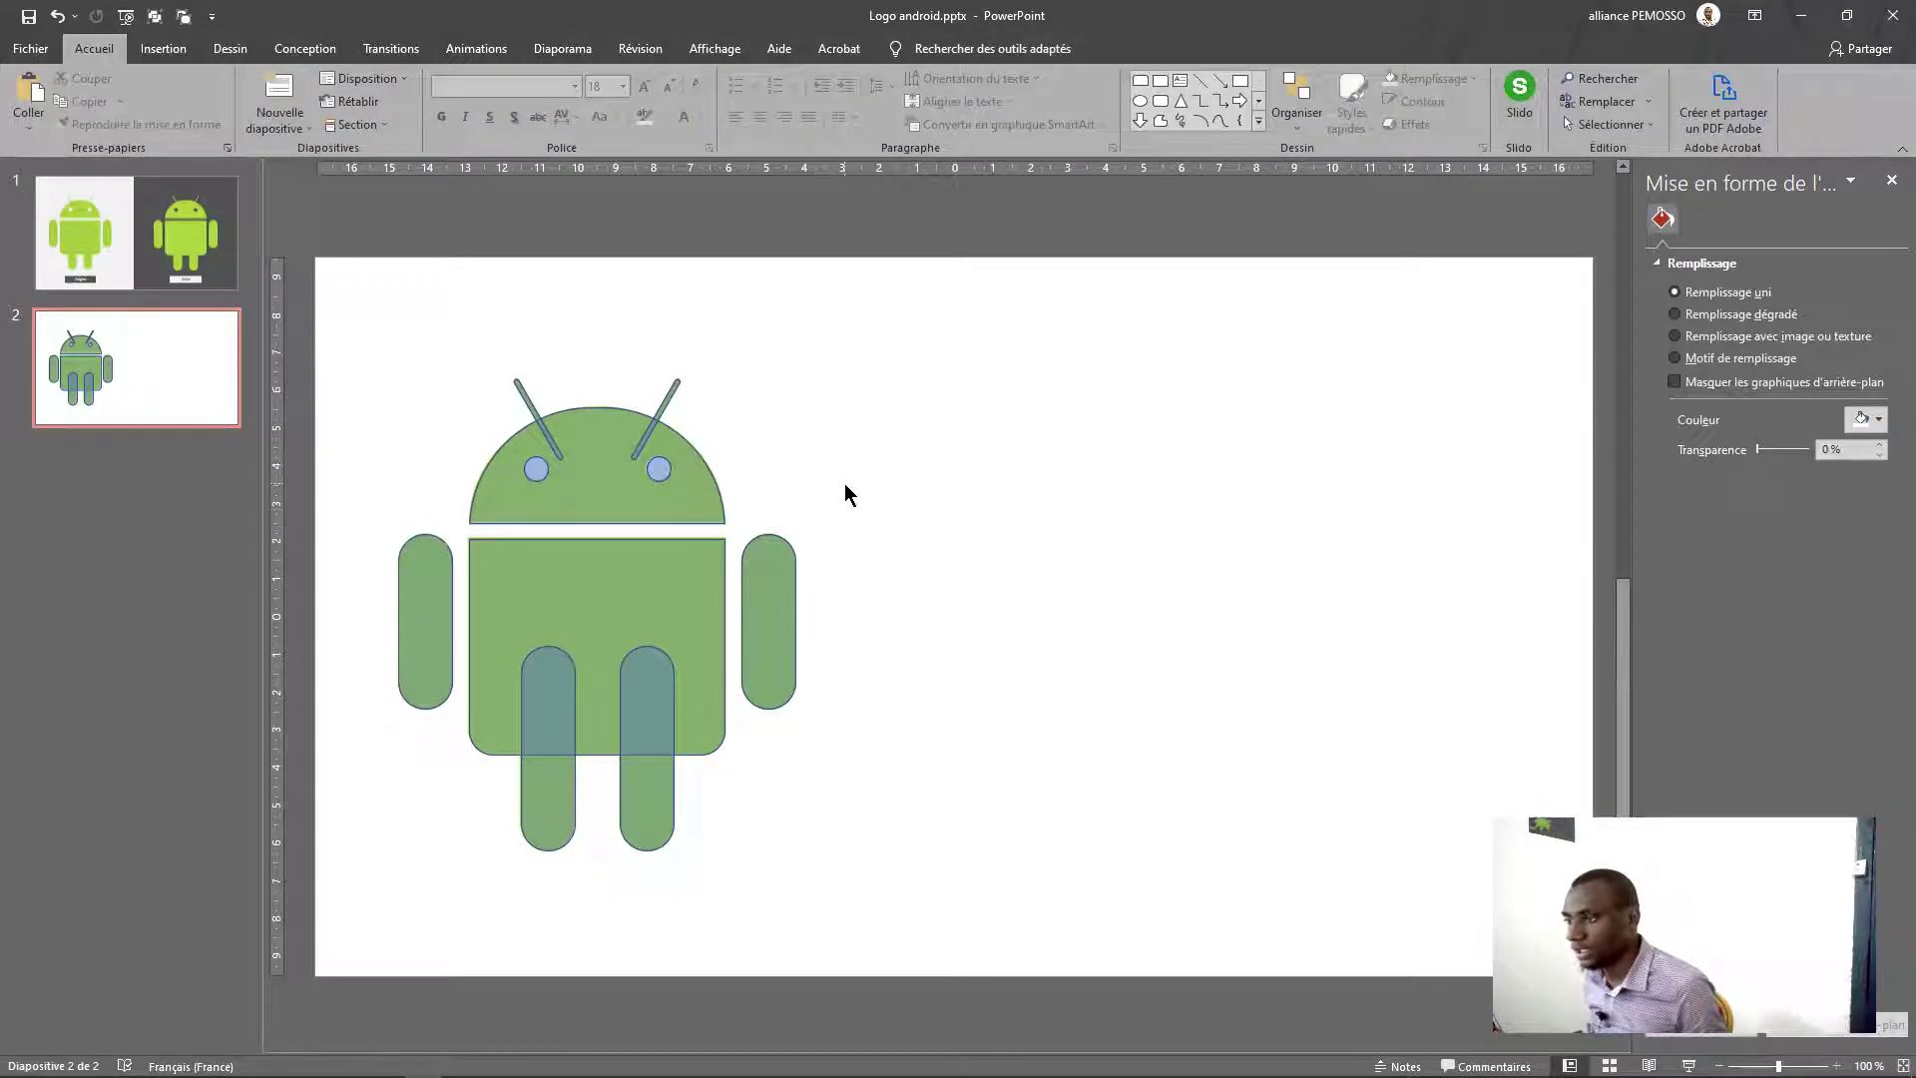
drag(956, 329, 345, 888)
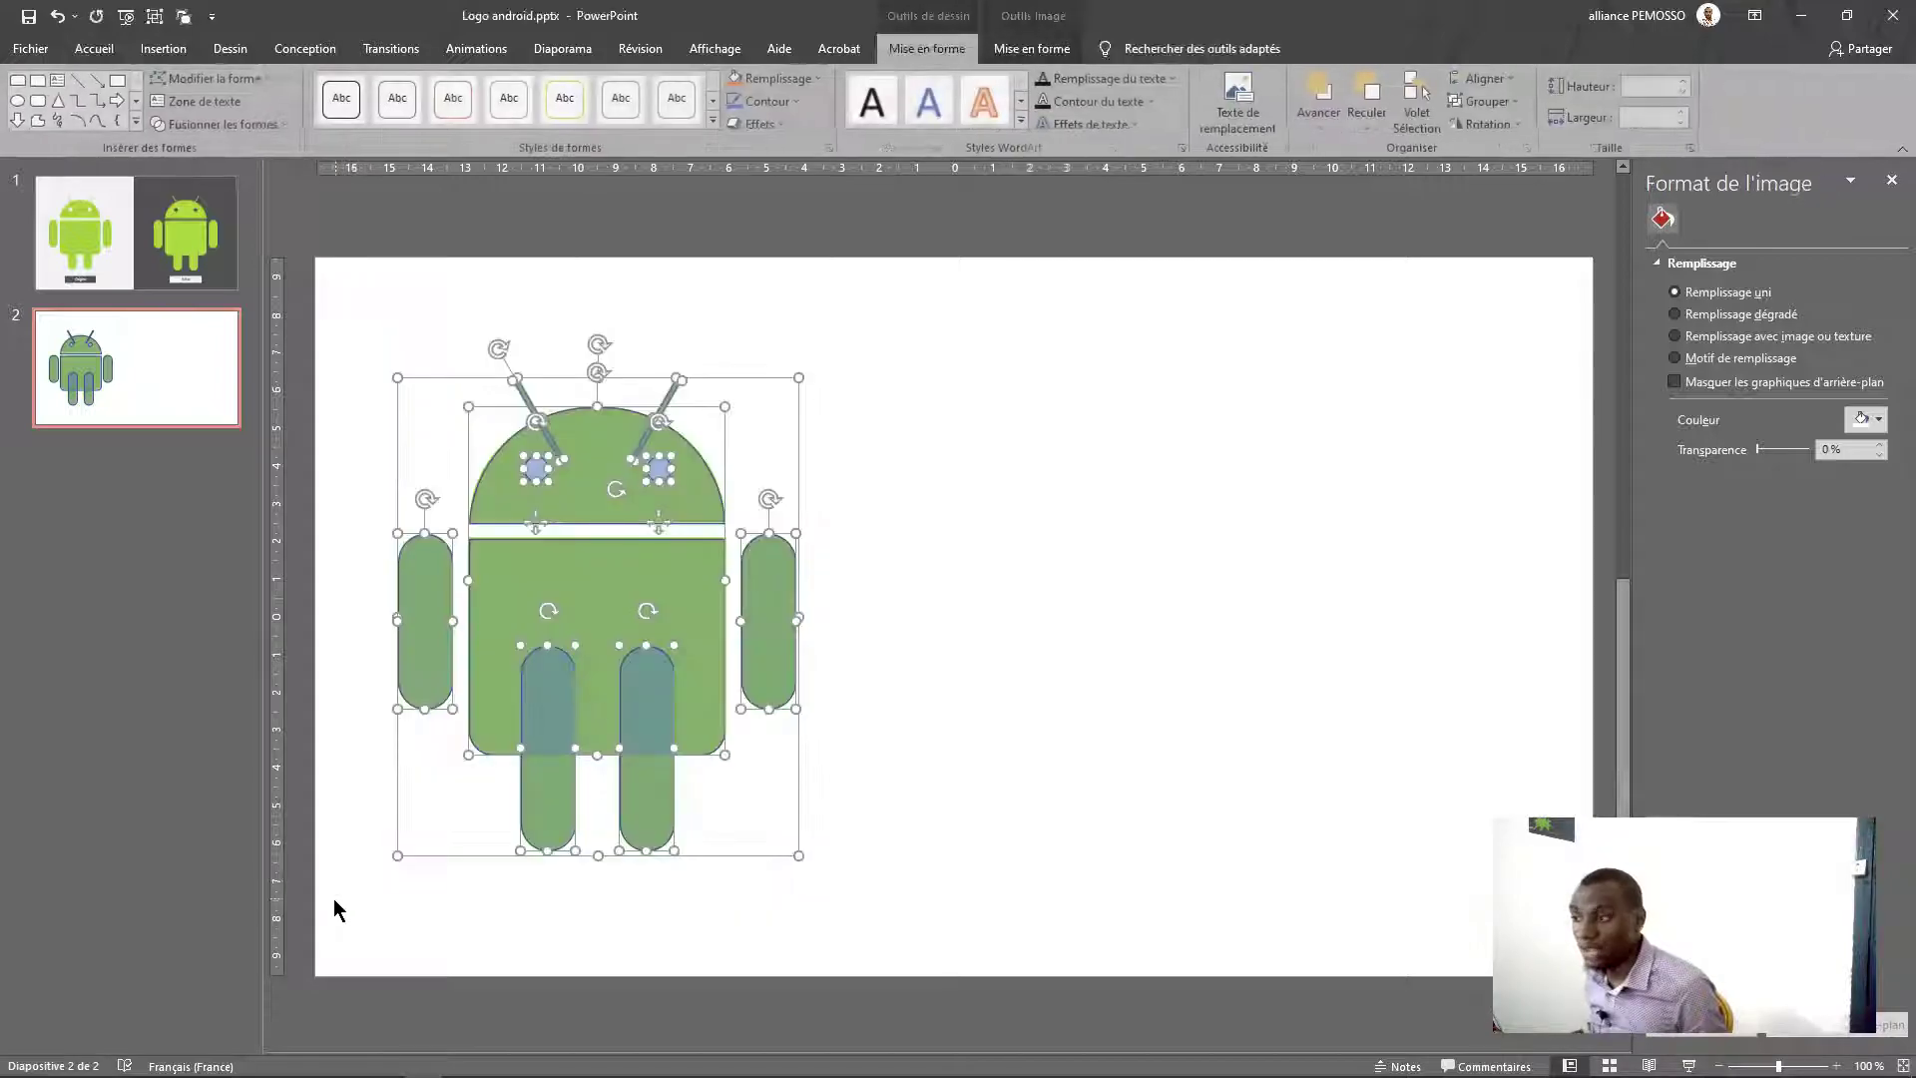
click(226, 124)
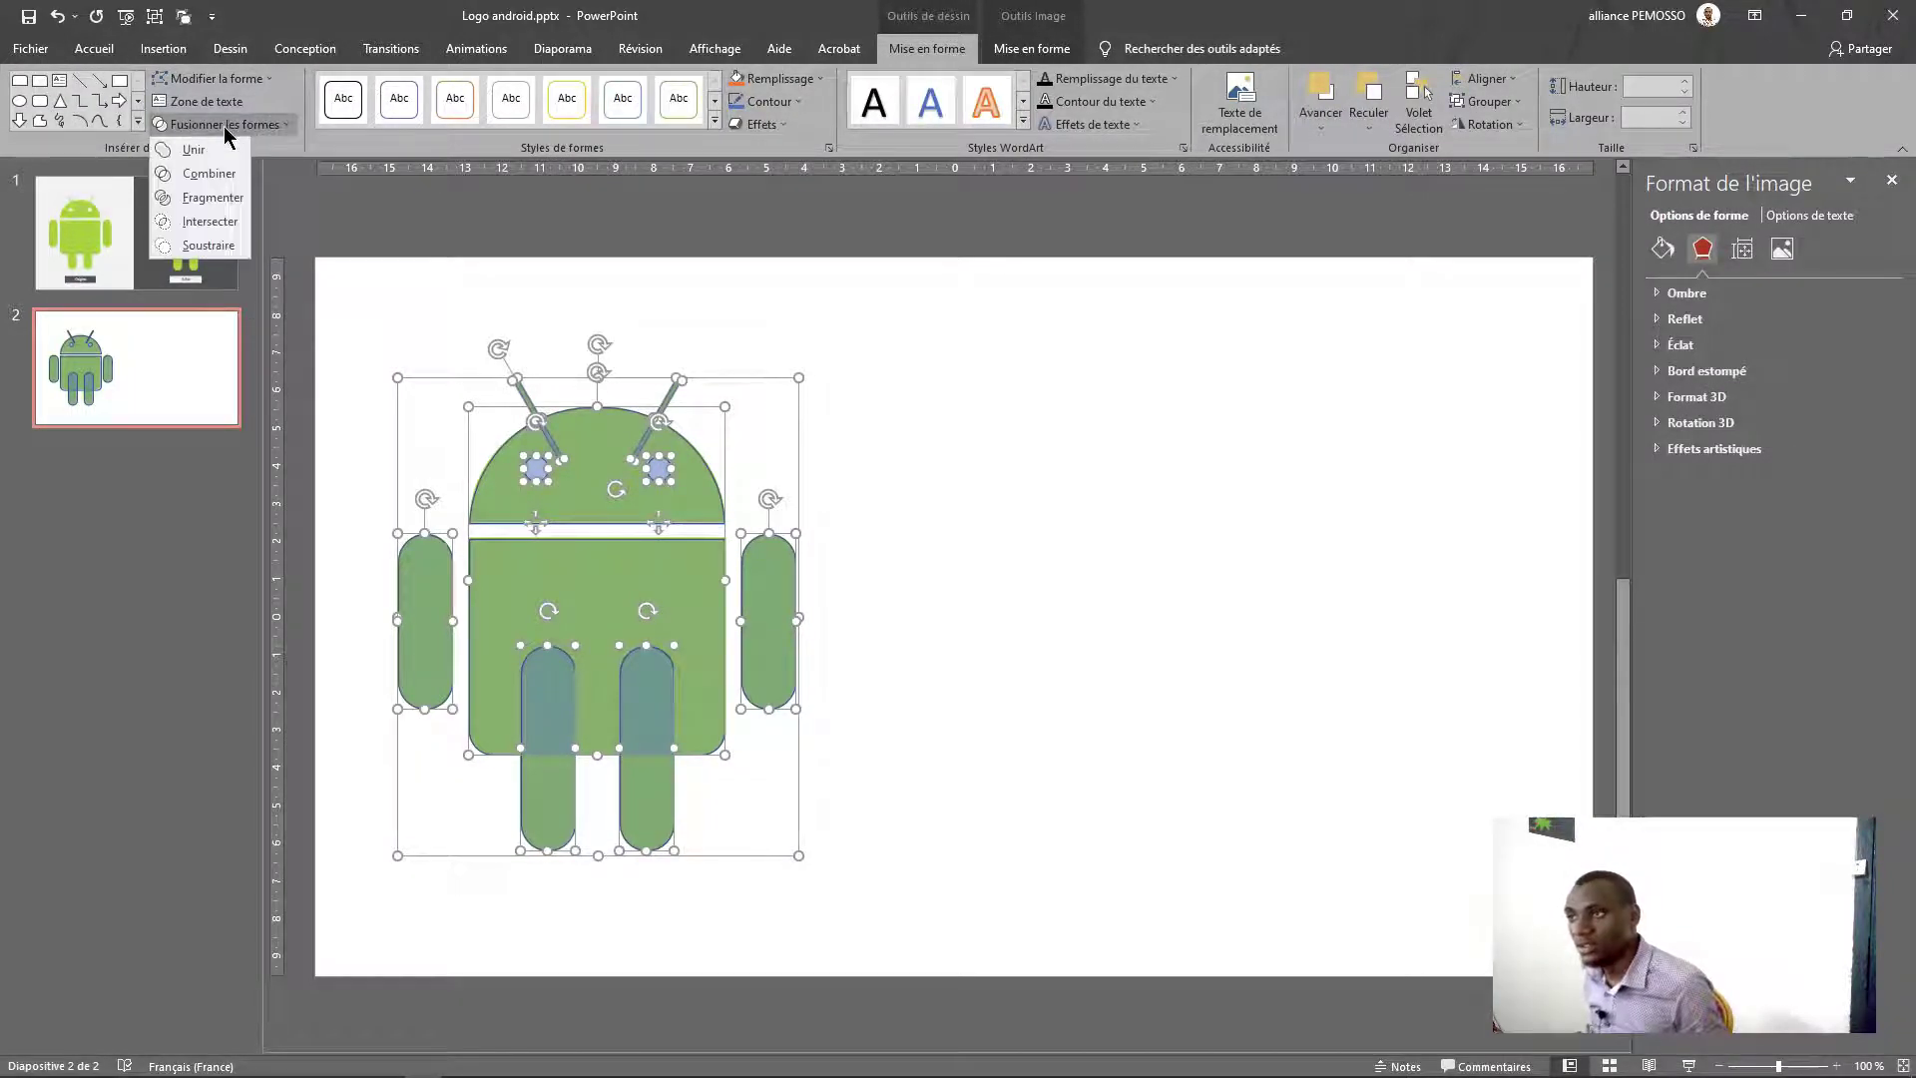
click(221, 150)
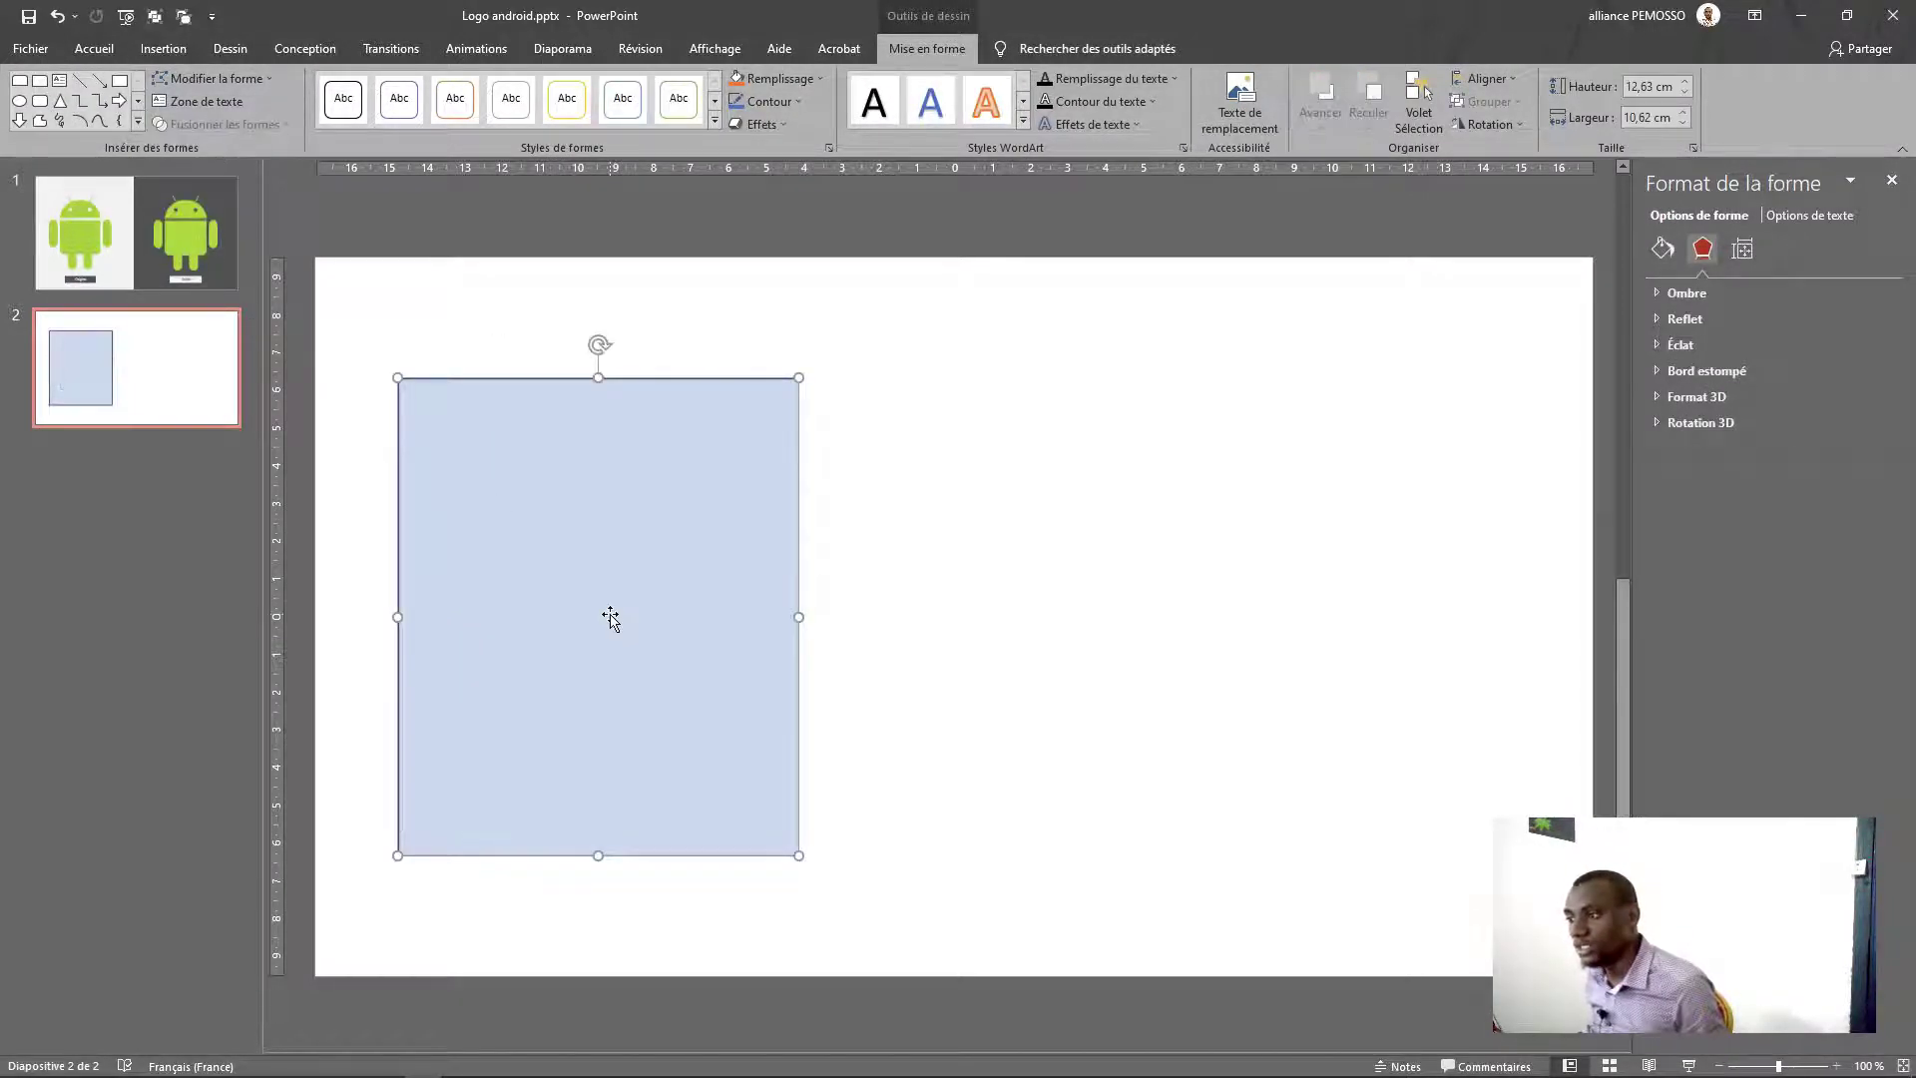
key(ctrl+z)
click(1099, 632)
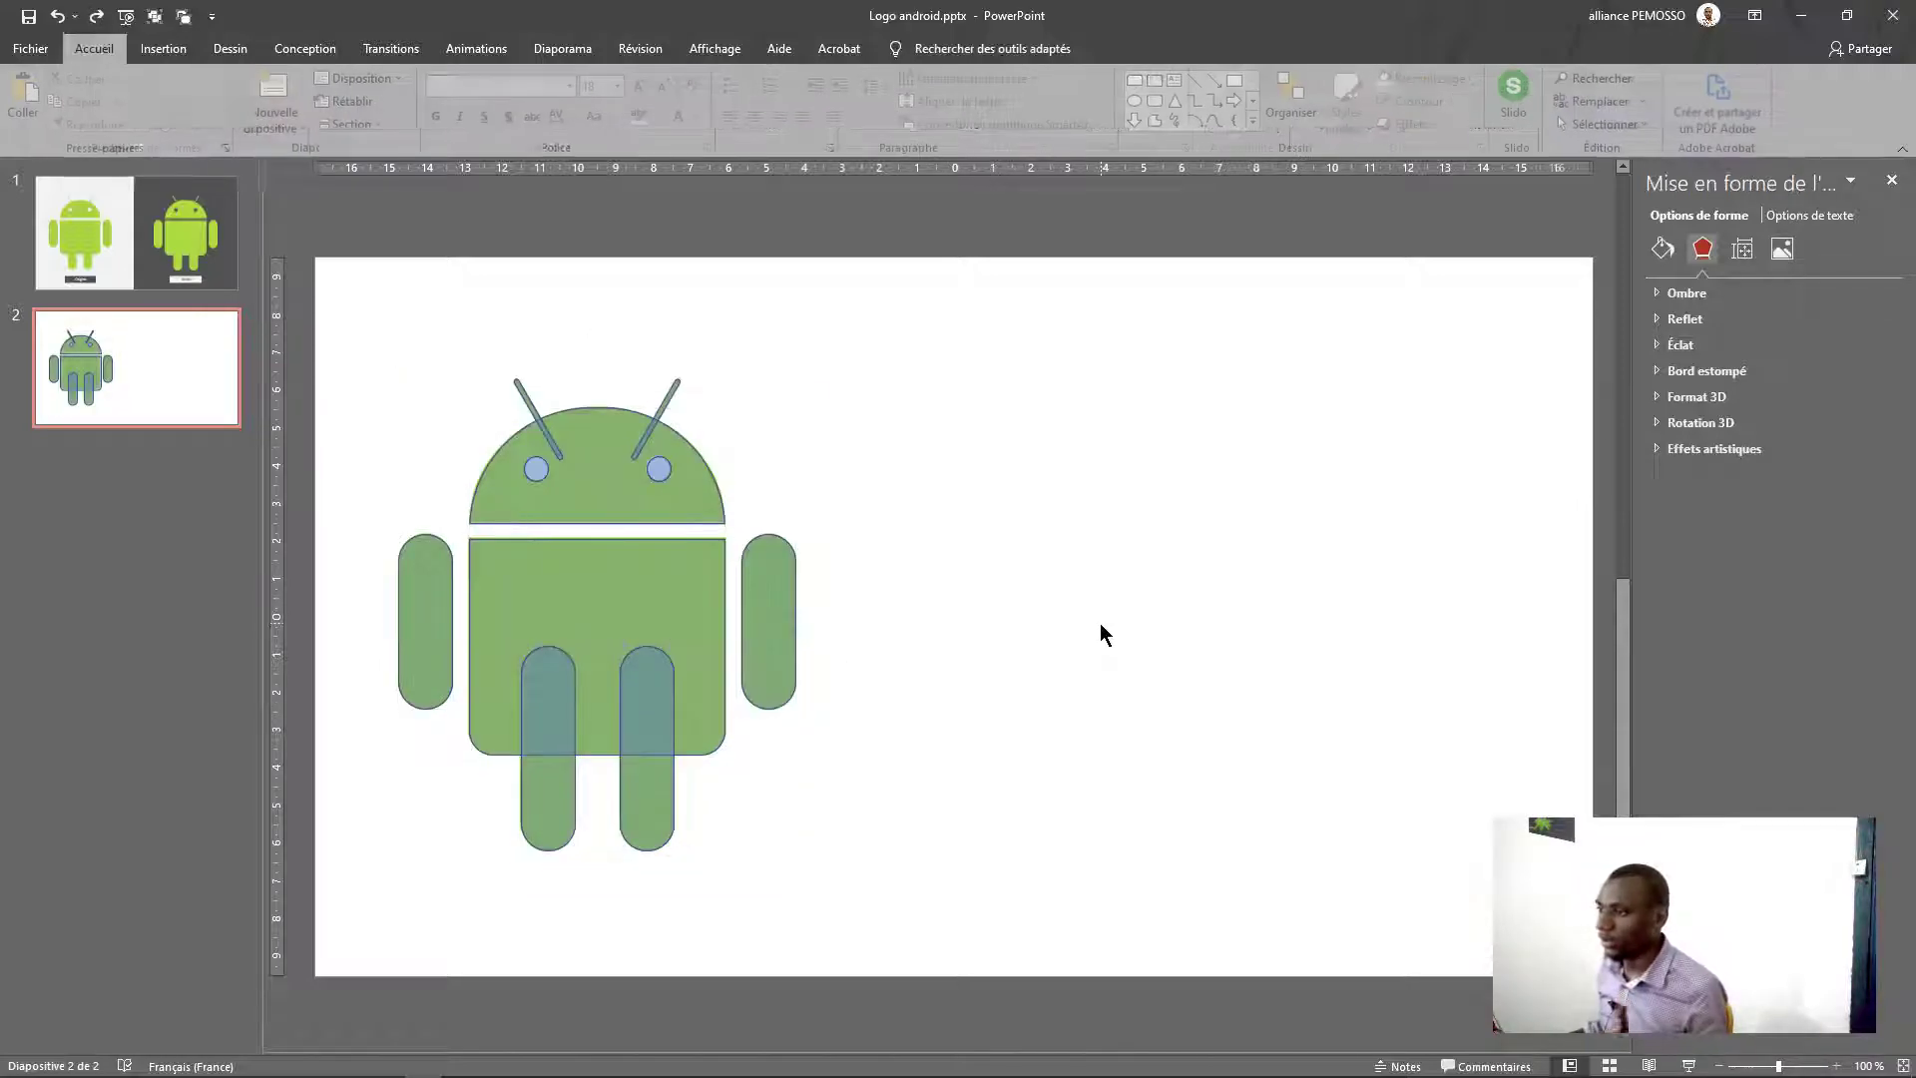
drag(991, 312, 436, 903)
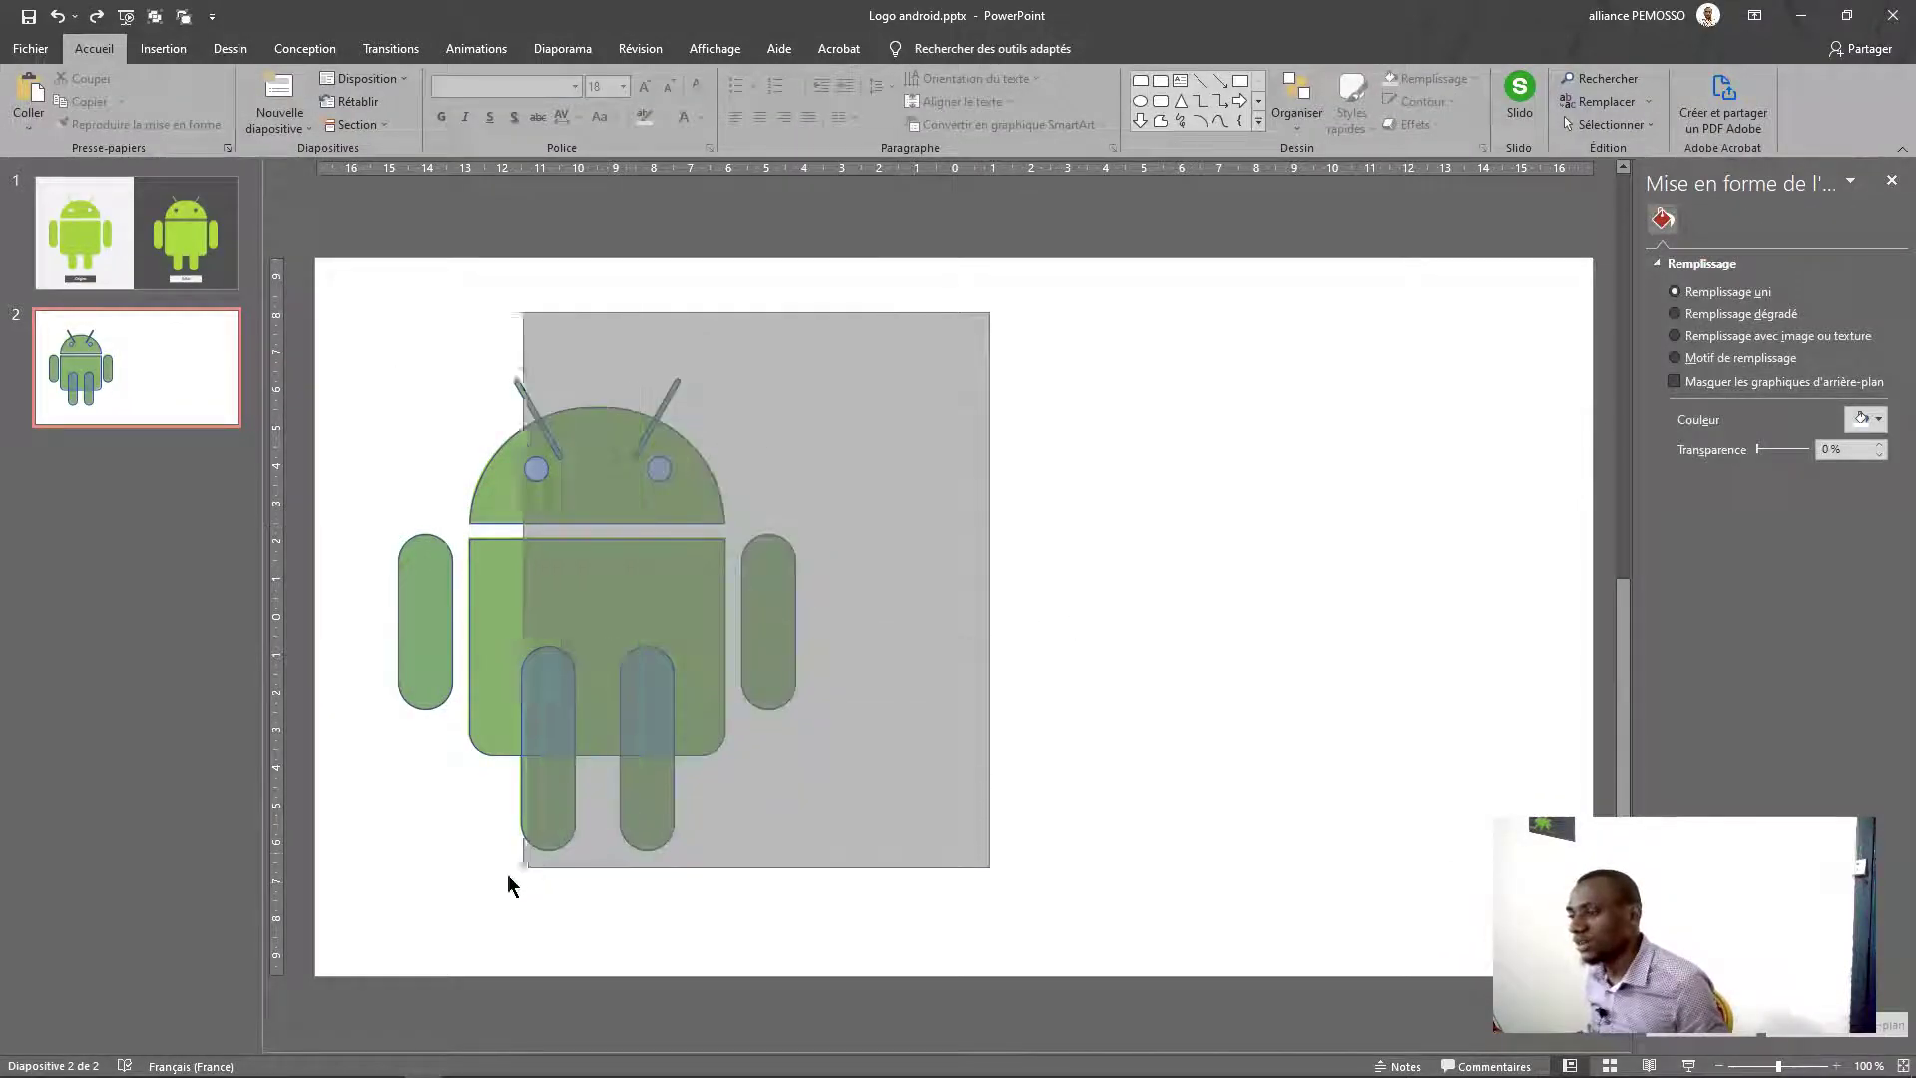
Drag the traced blue shapes, including the left arm, to the right of the original logo, undoing a trial union
shift+click(428, 693)
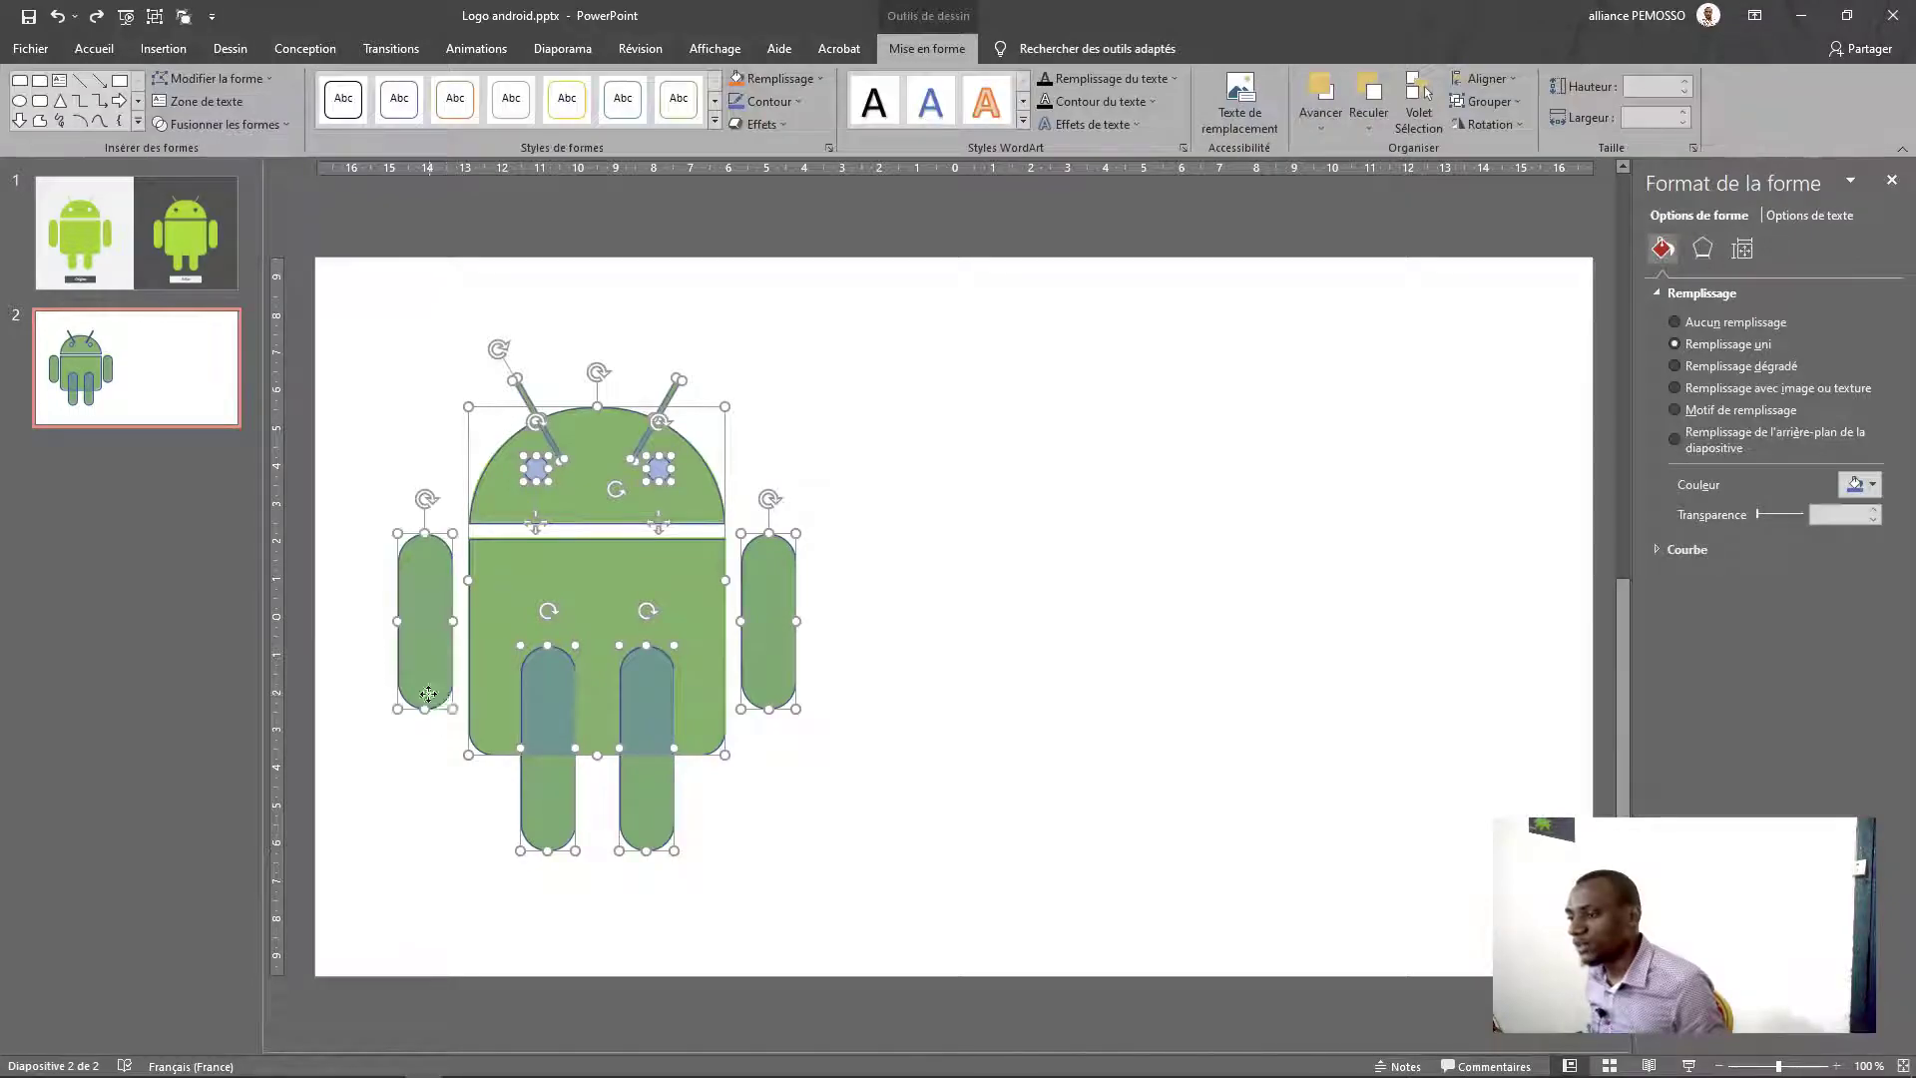
drag(613, 577, 1290, 577)
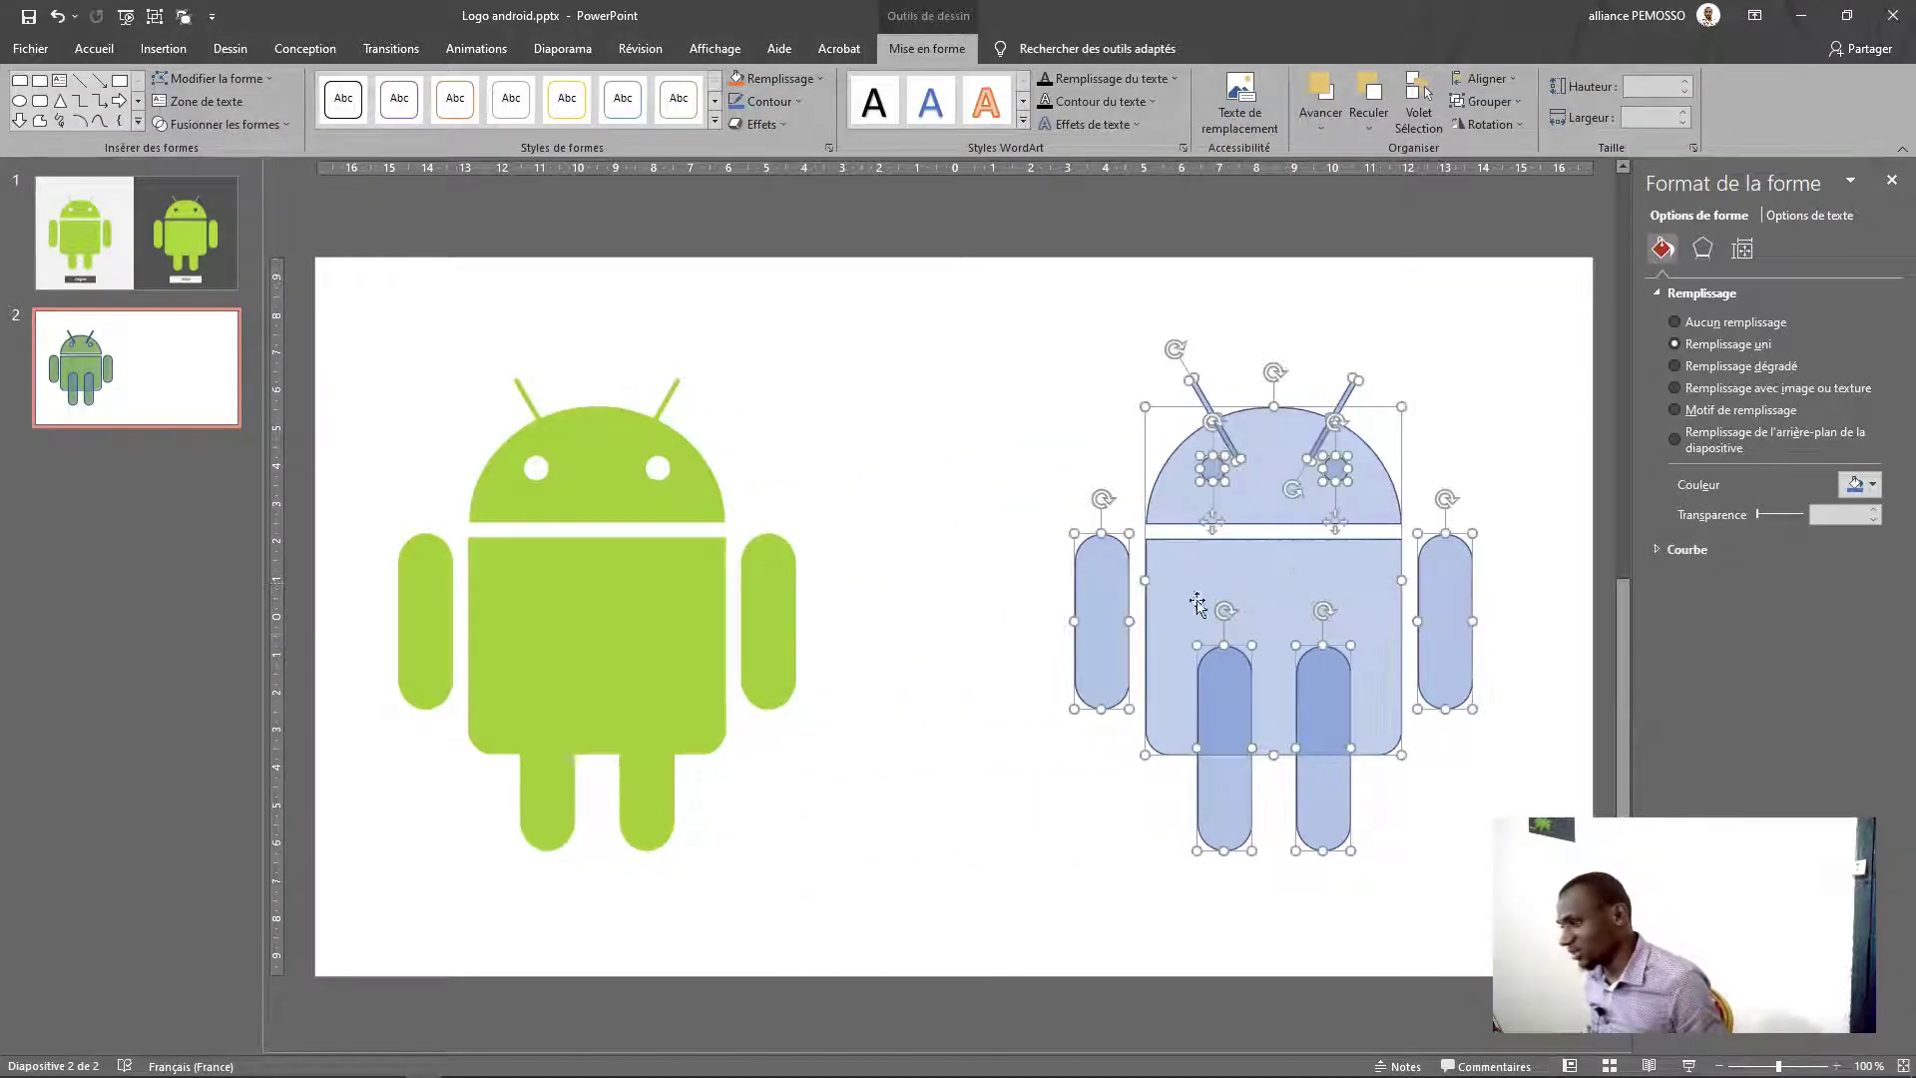
click(221, 124)
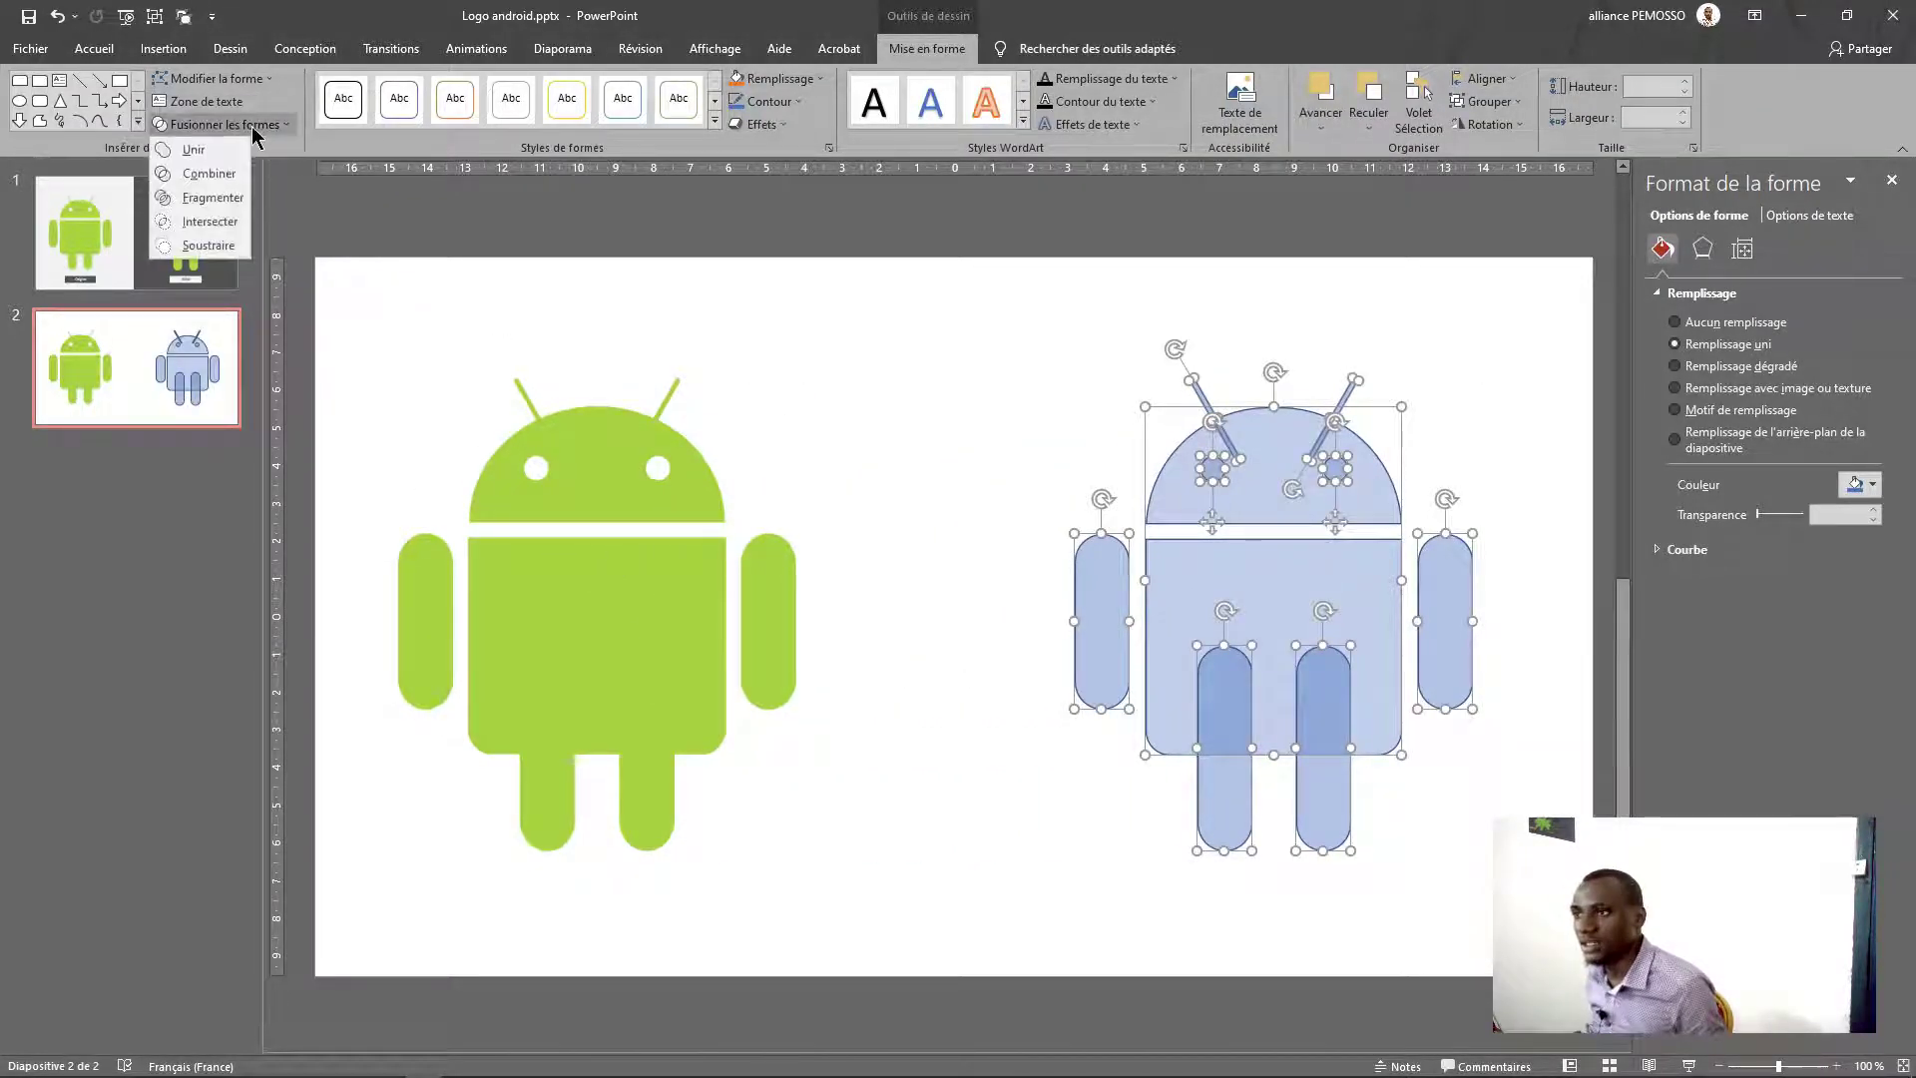
click(190, 149)
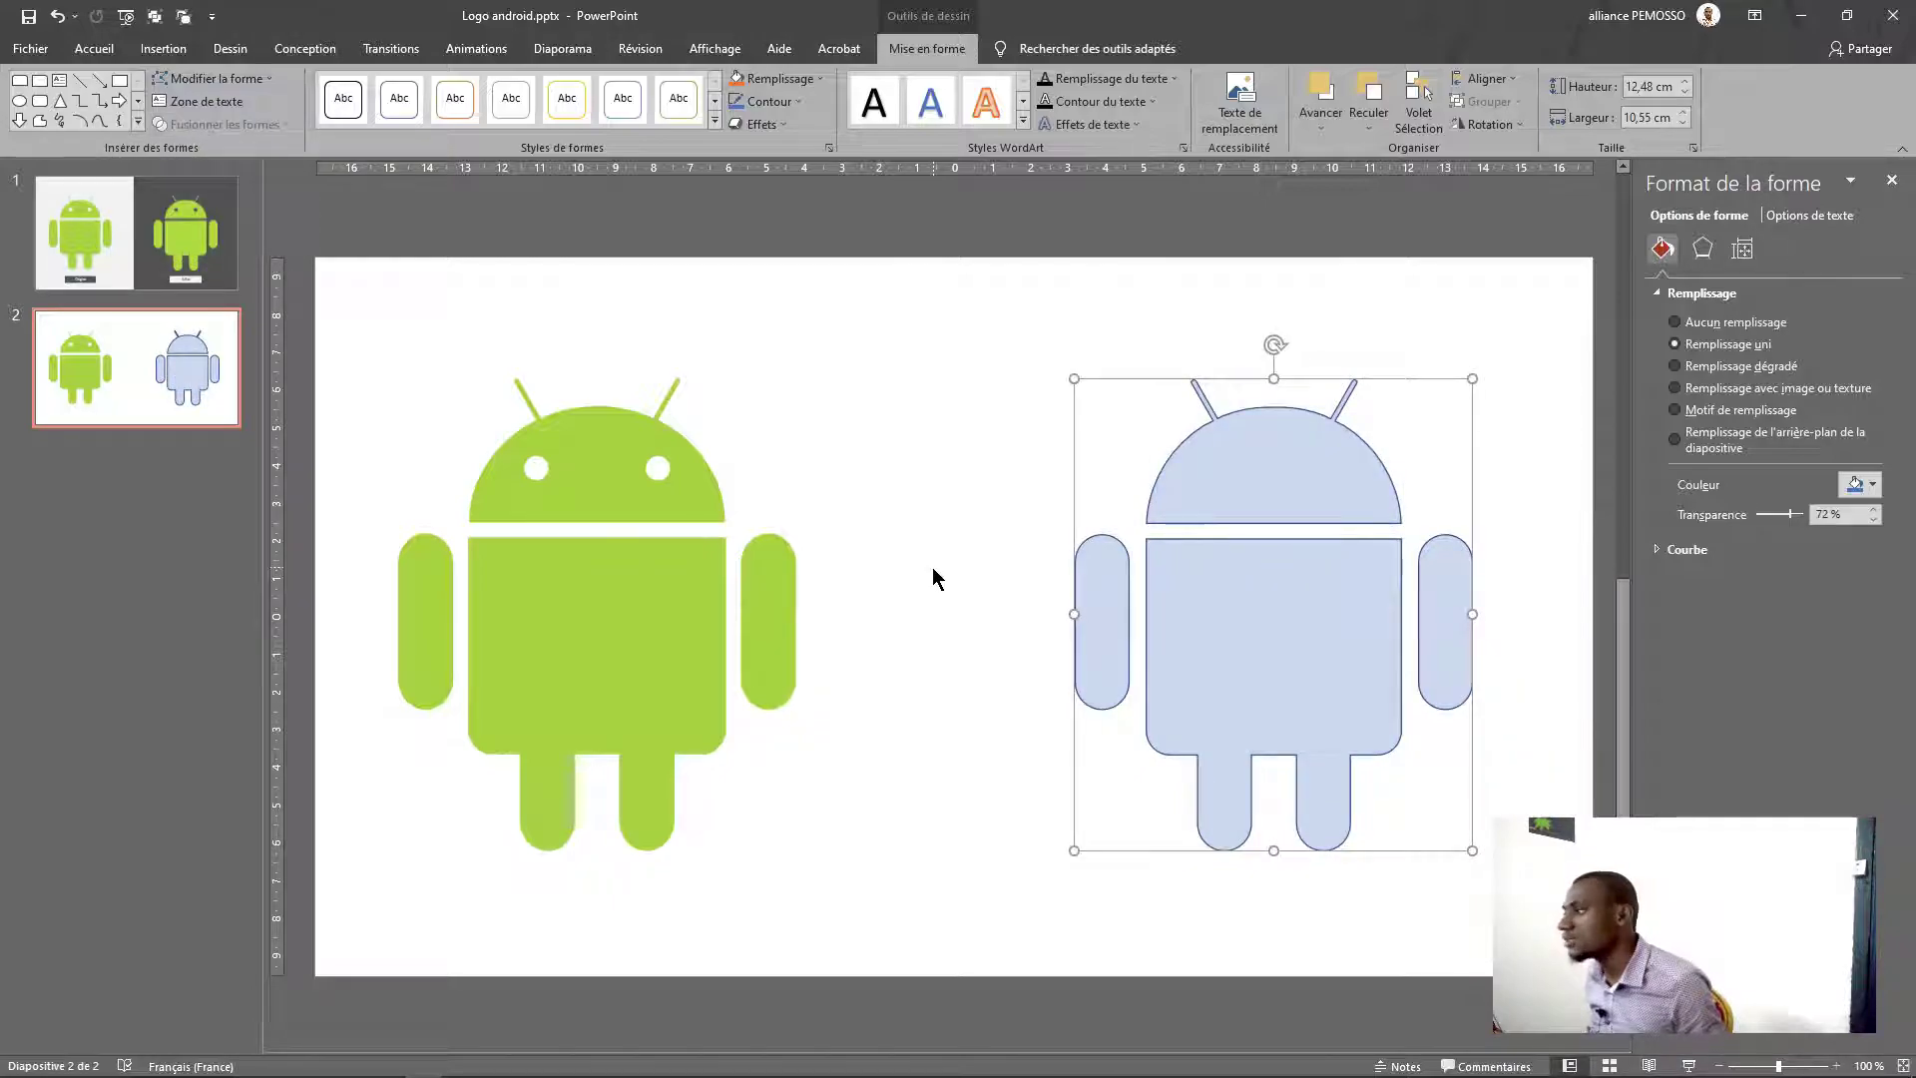
key(ctrl+z)
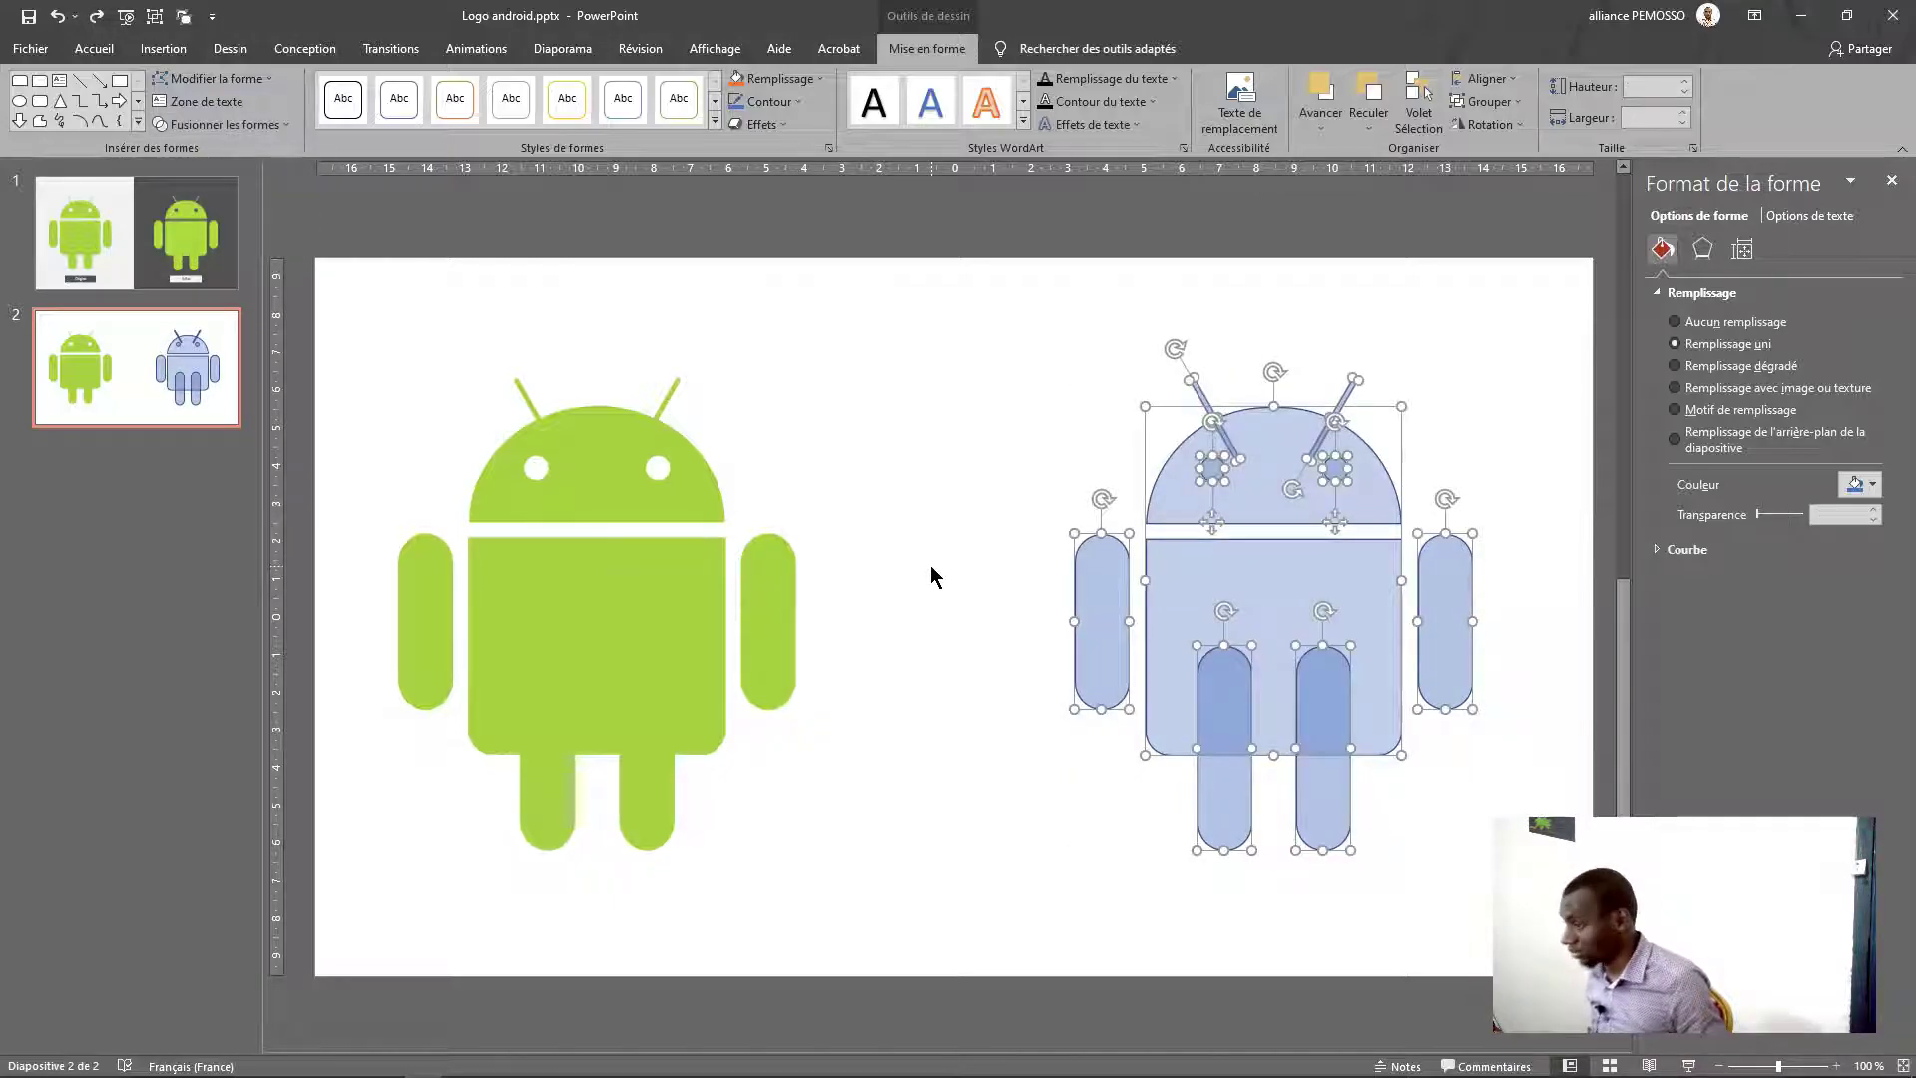
click(900, 771)
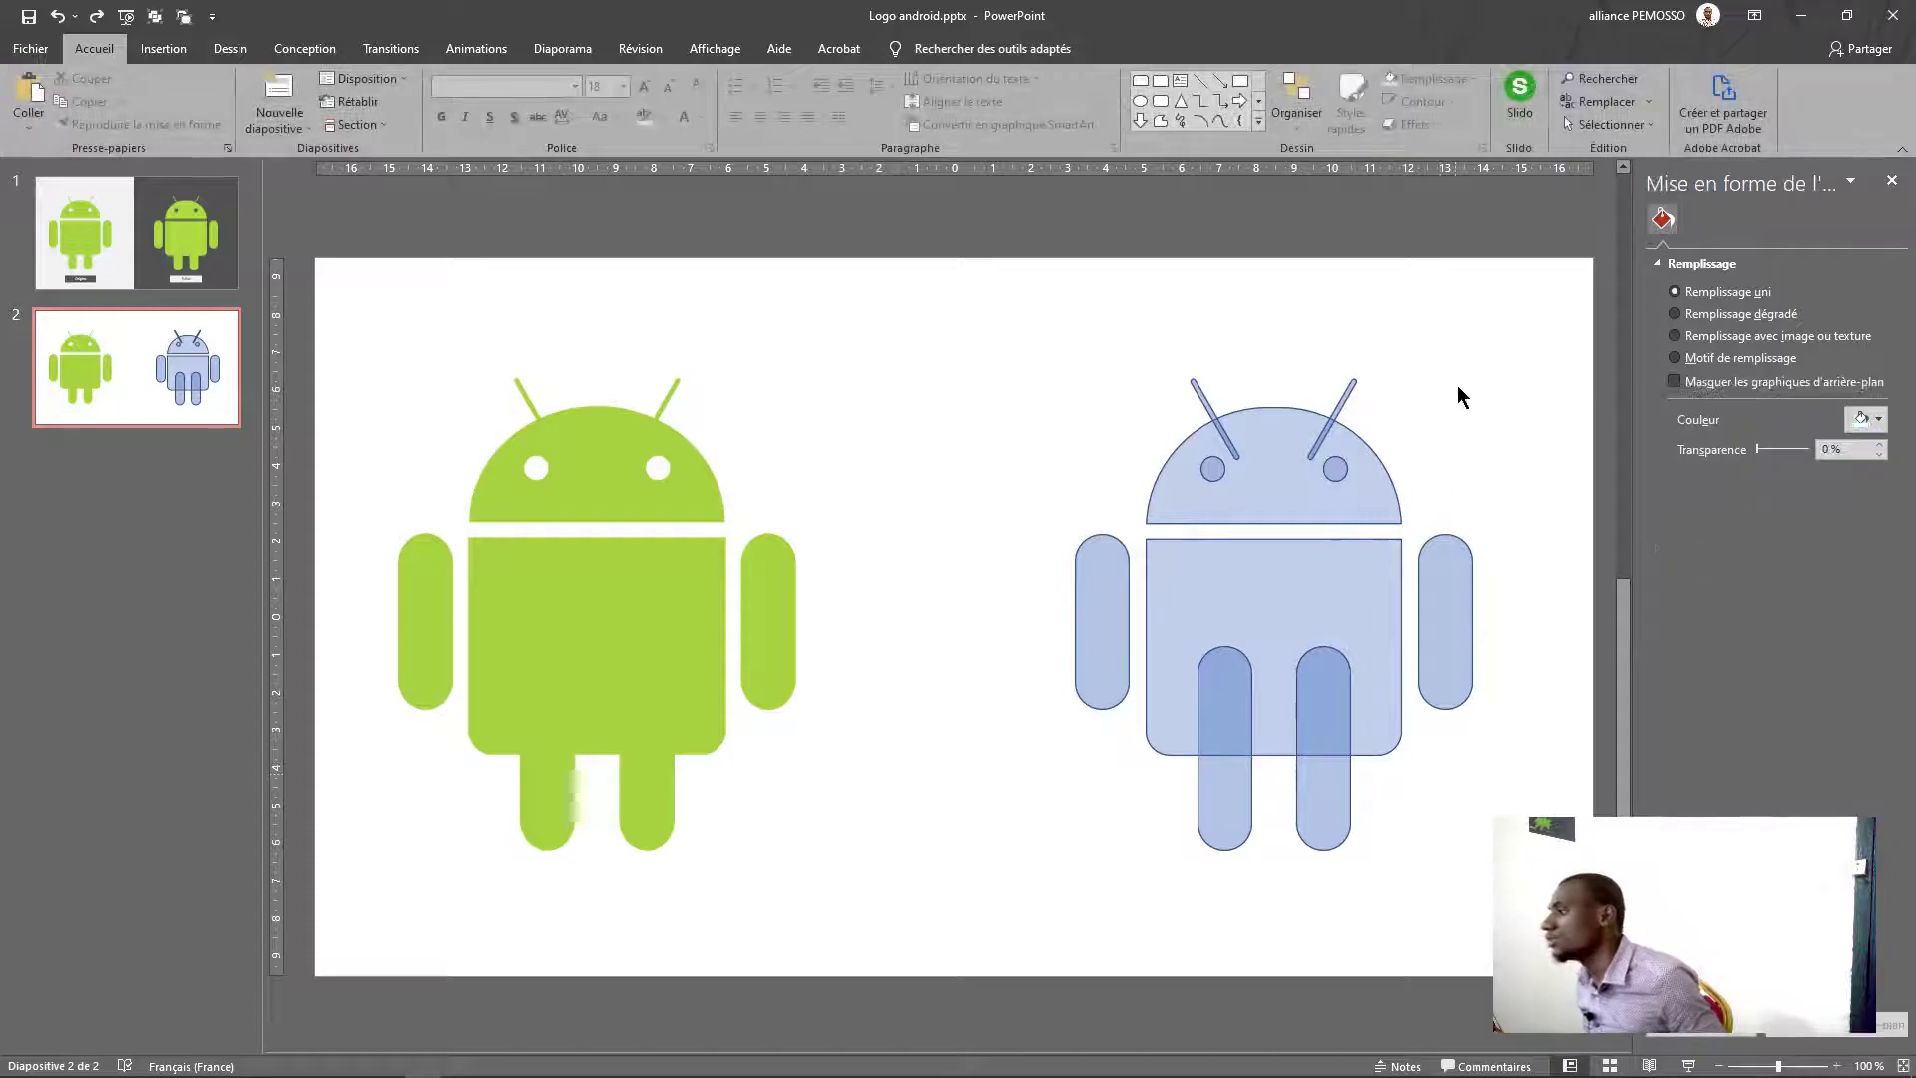
Subtract the eye shape from the blue head with Fusionner les formes > Soustraire
click(1338, 469)
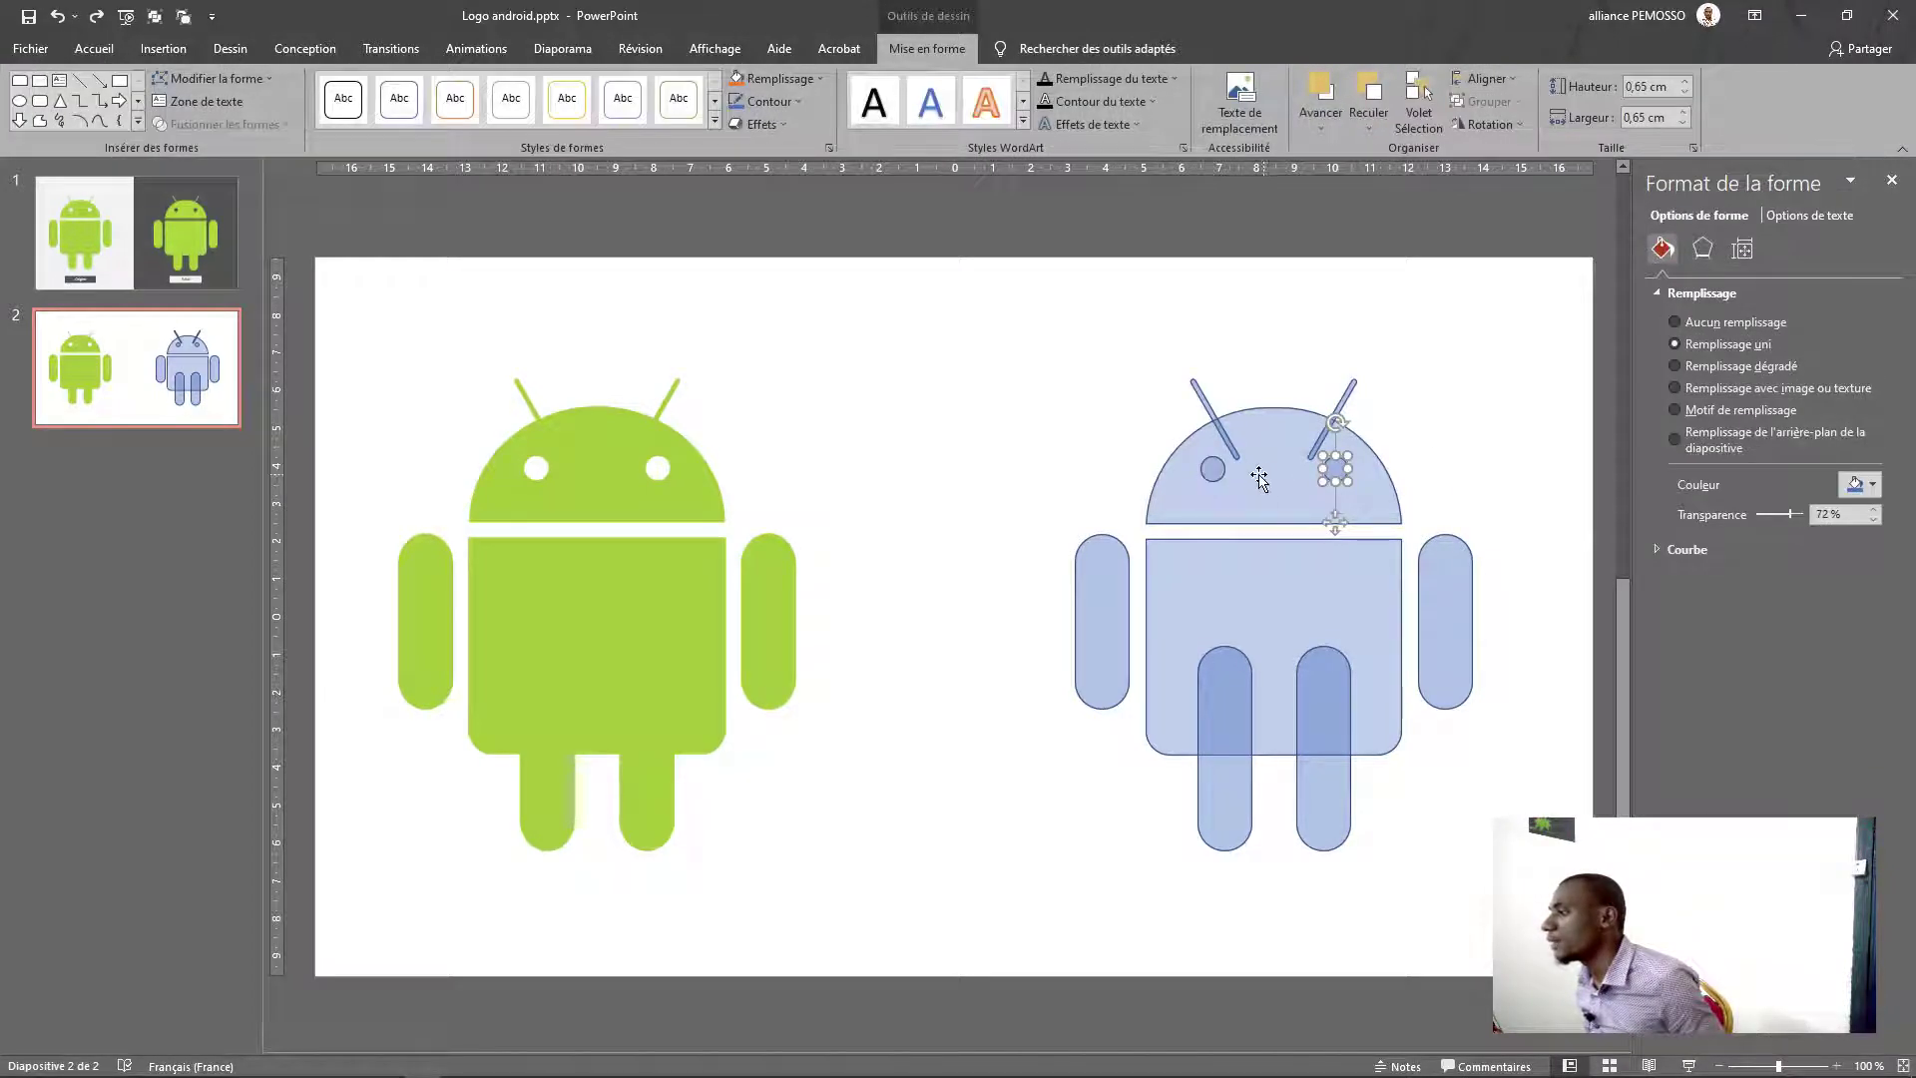
shift+click(1233, 479)
click(1085, 466)
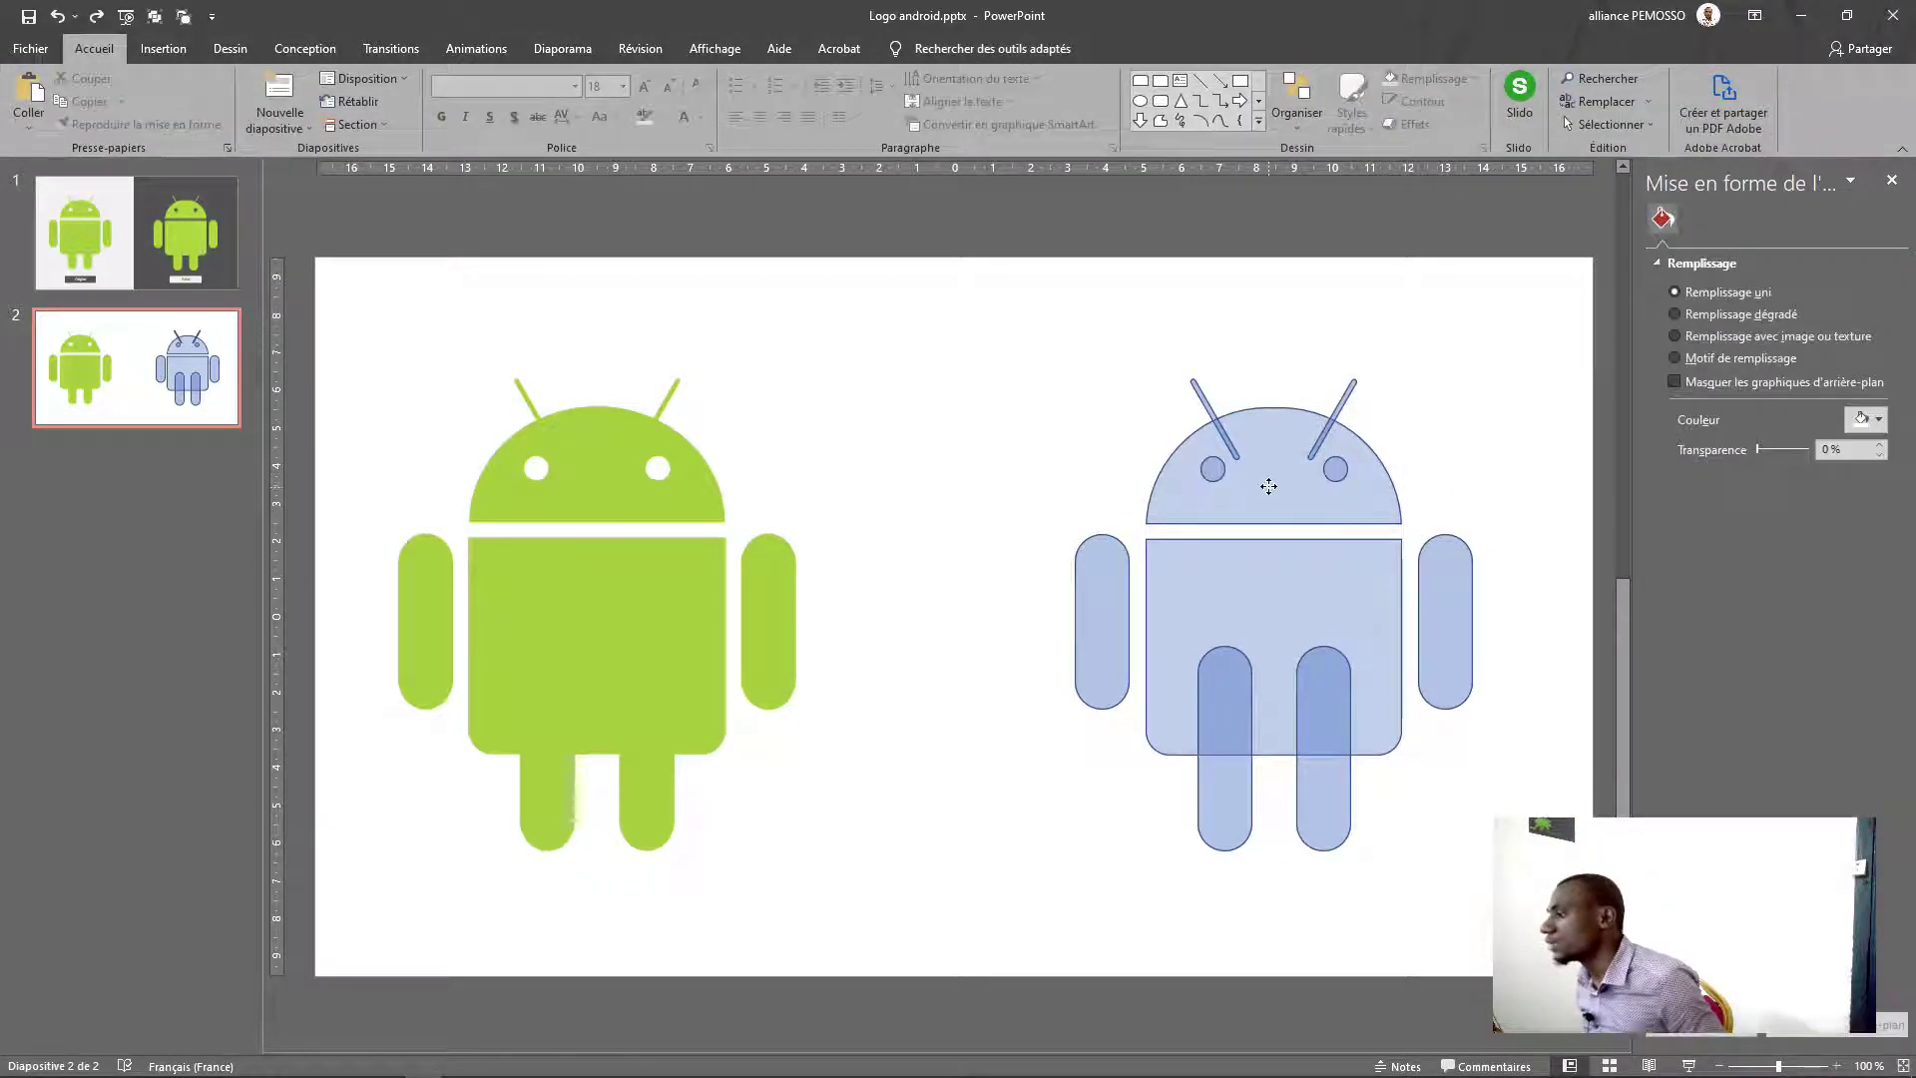
click(1207, 489)
shift+click(1213, 470)
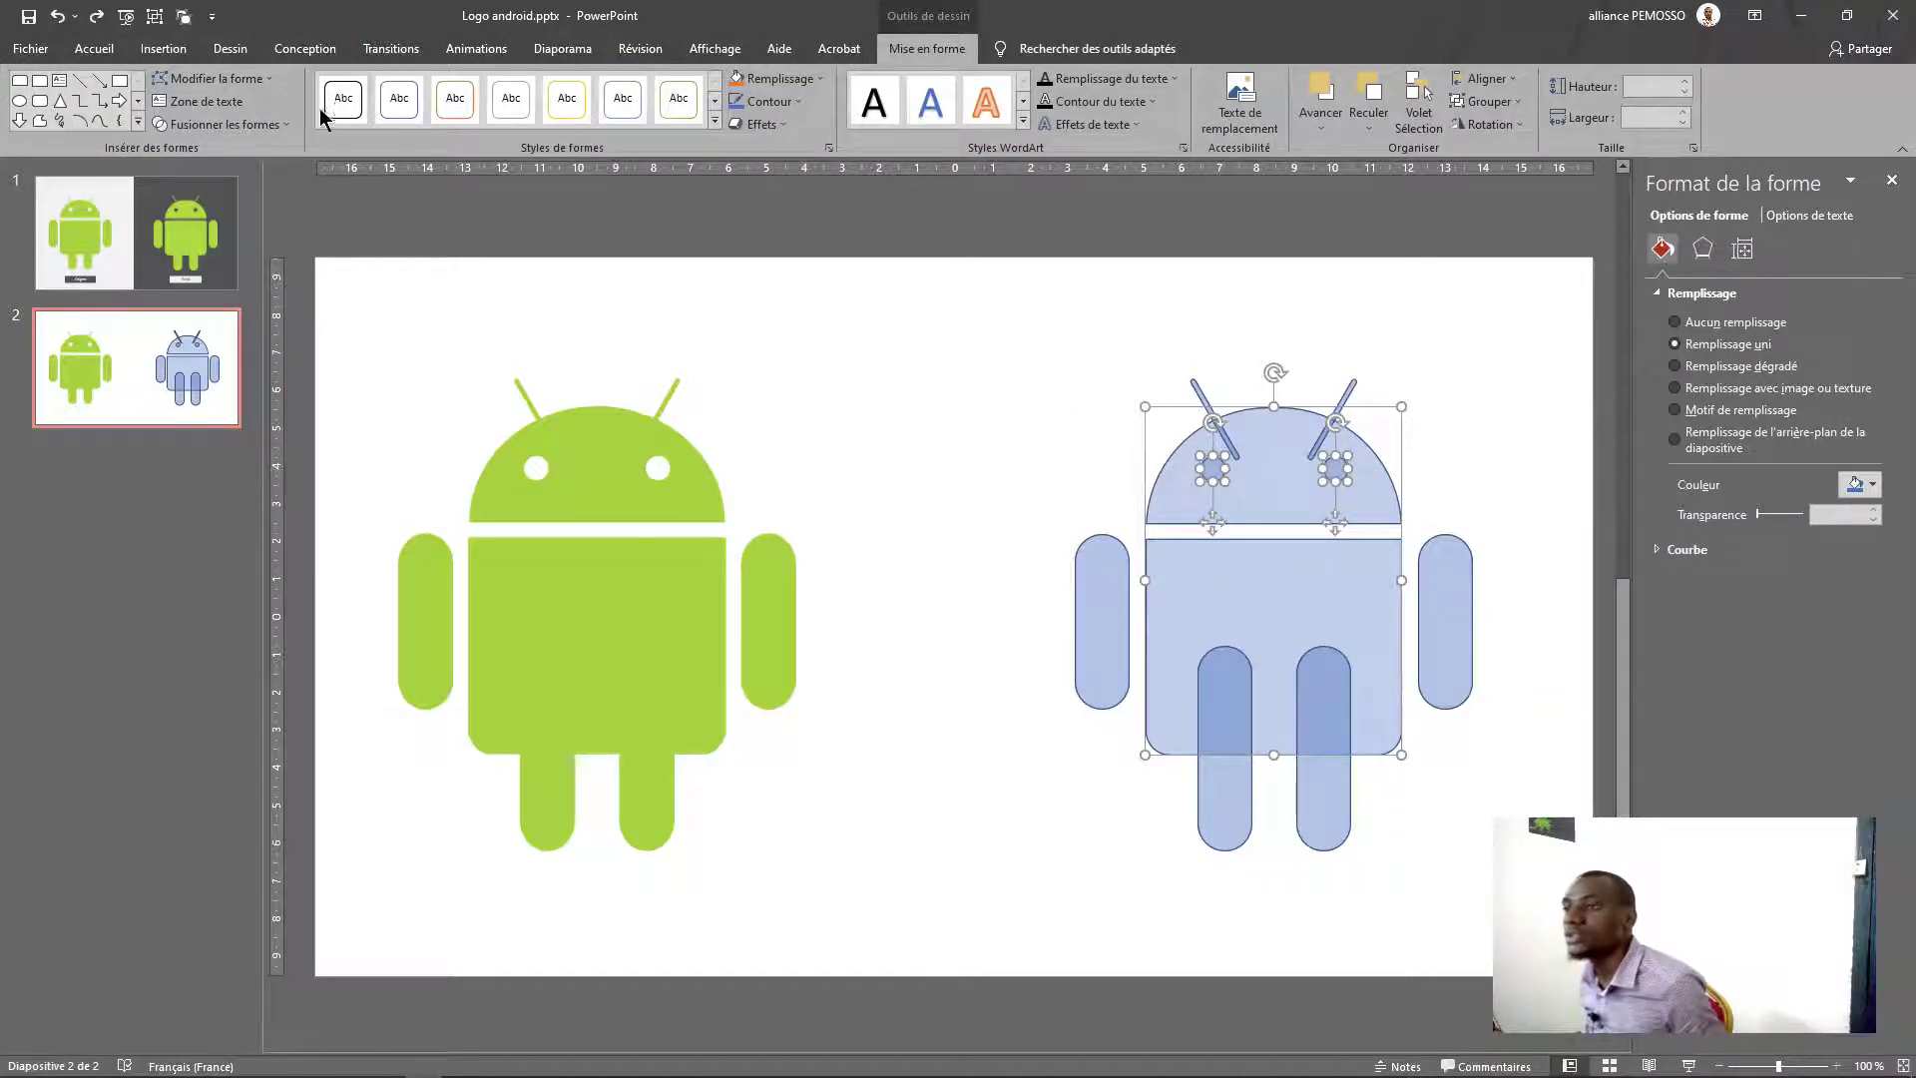
click(225, 124)
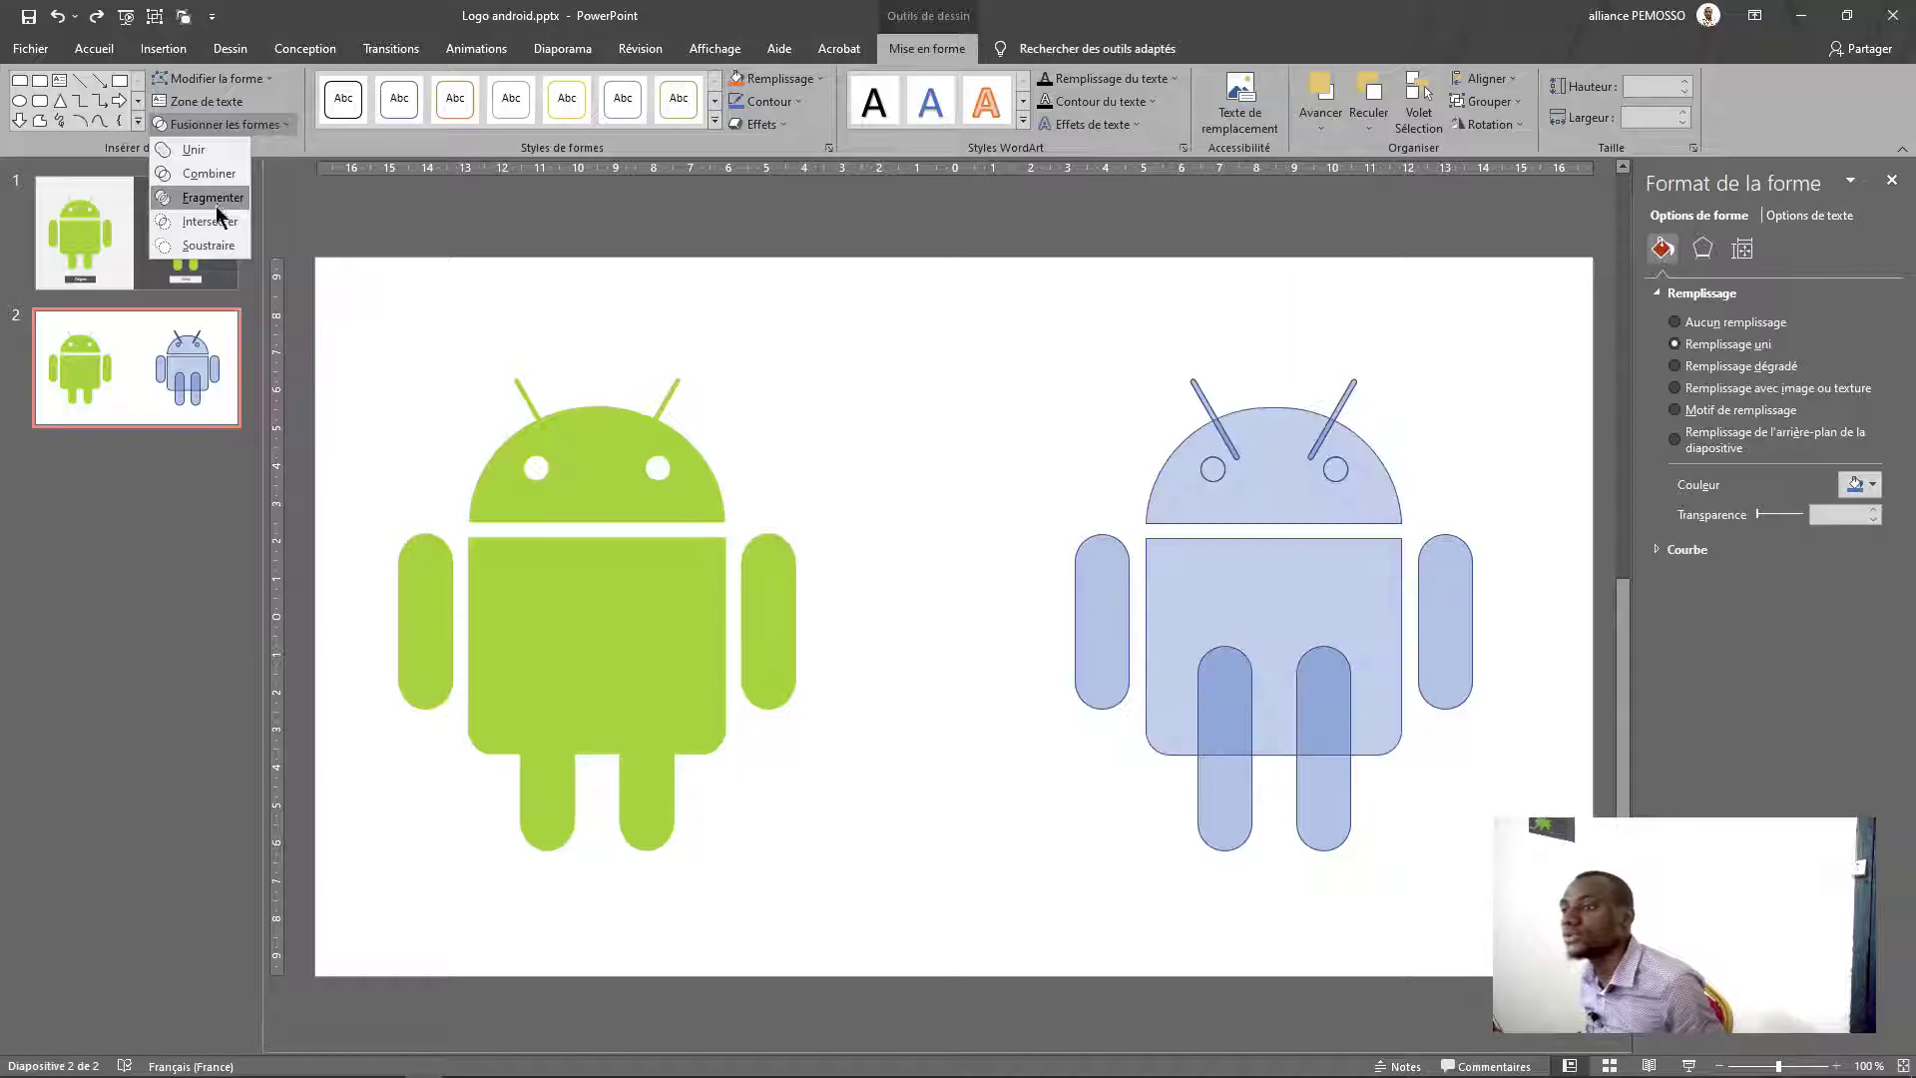
click(209, 246)
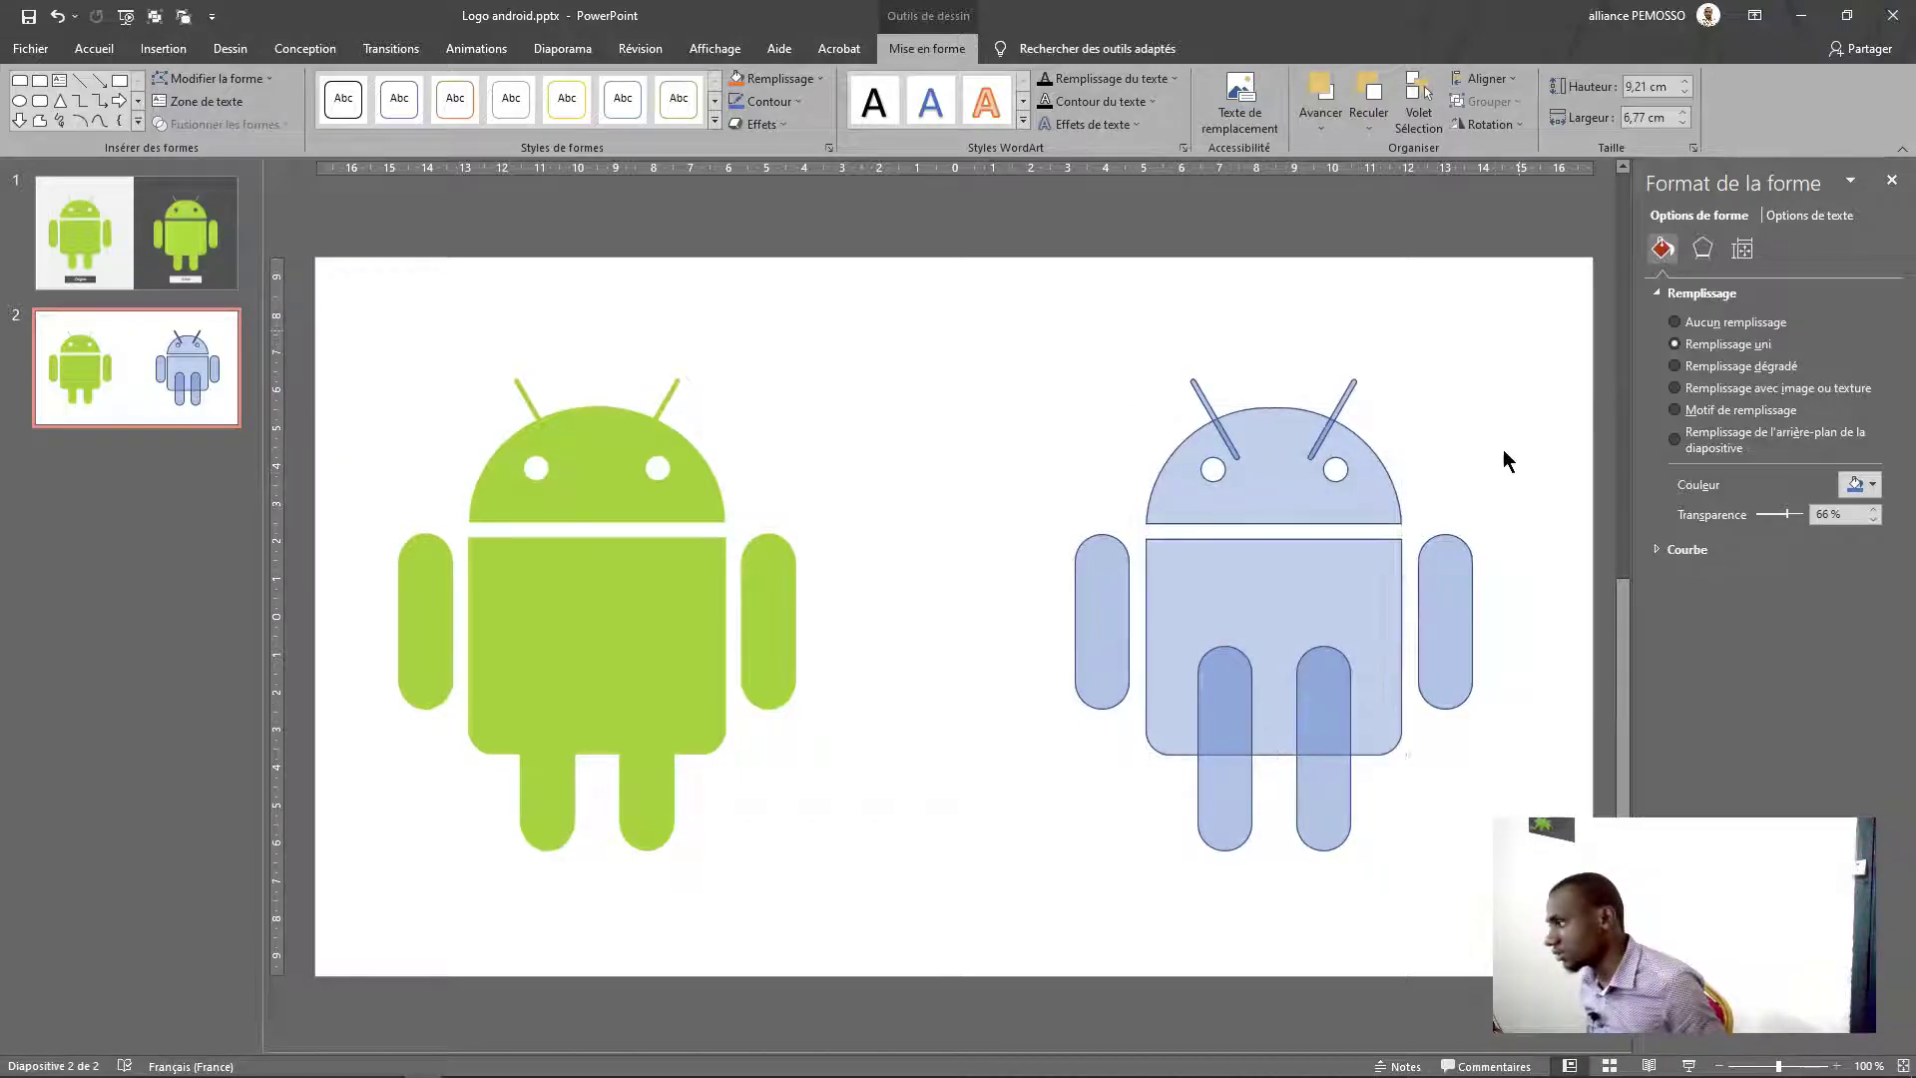
Marquee-select every piece of the right Android and unite them into one 12,64 × 10,93 cm shape
drag(1521, 326, 918, 904)
click(225, 123)
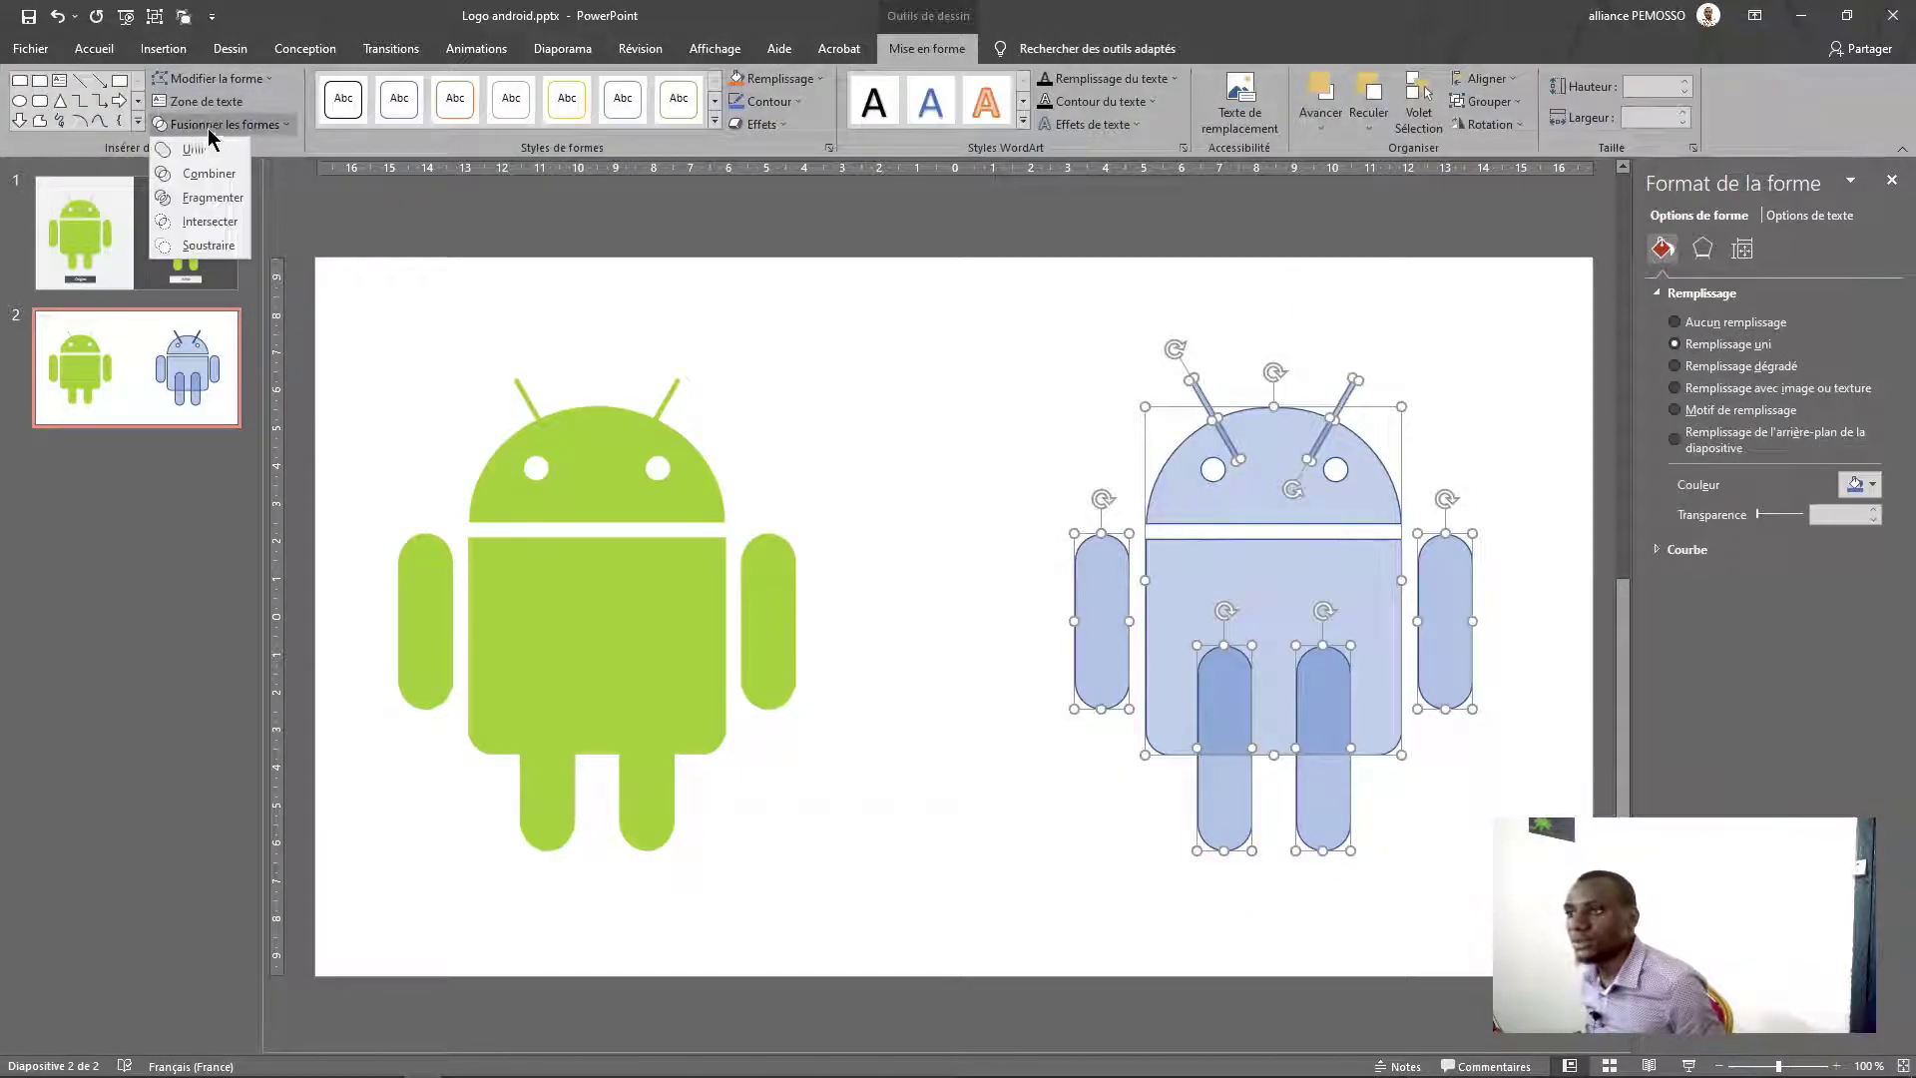
click(204, 145)
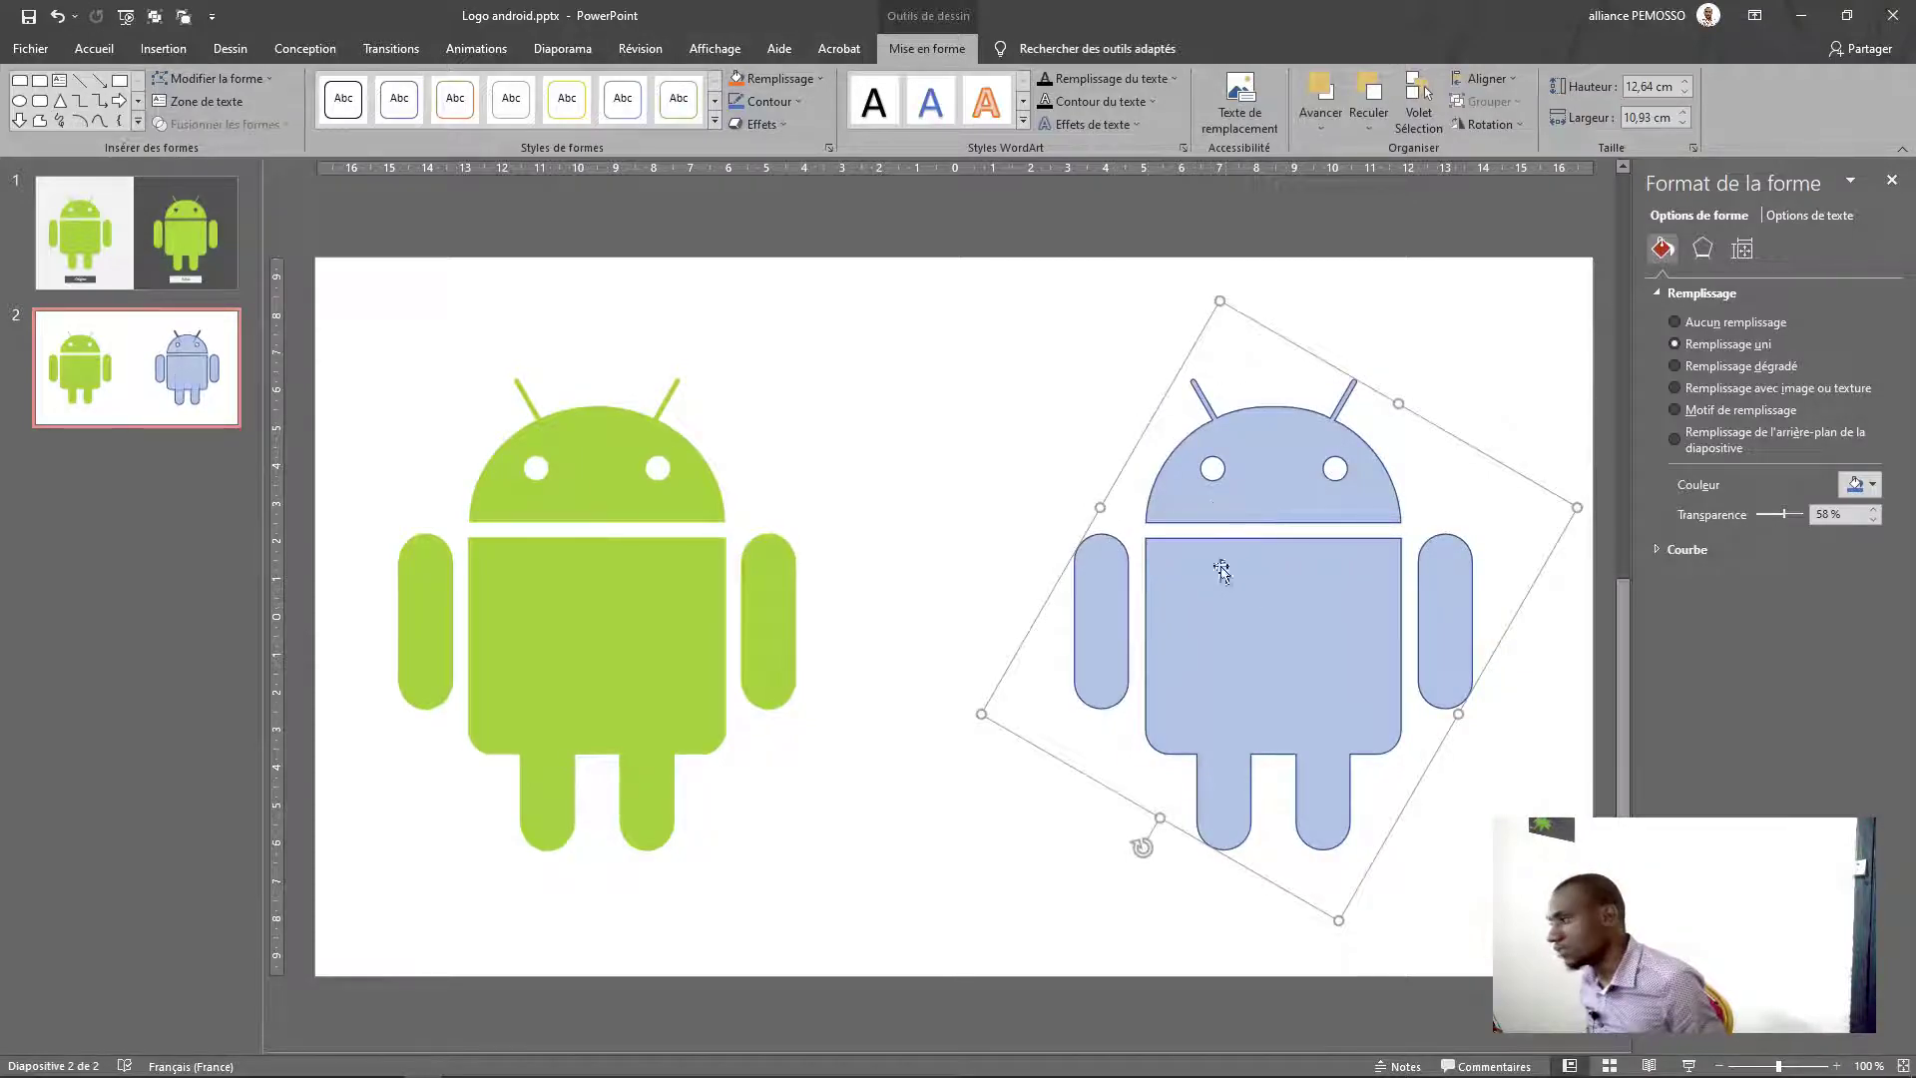
Fill the united Android with the recent green swatch and set its outline to Sans contour
click(776, 79)
click(788, 295)
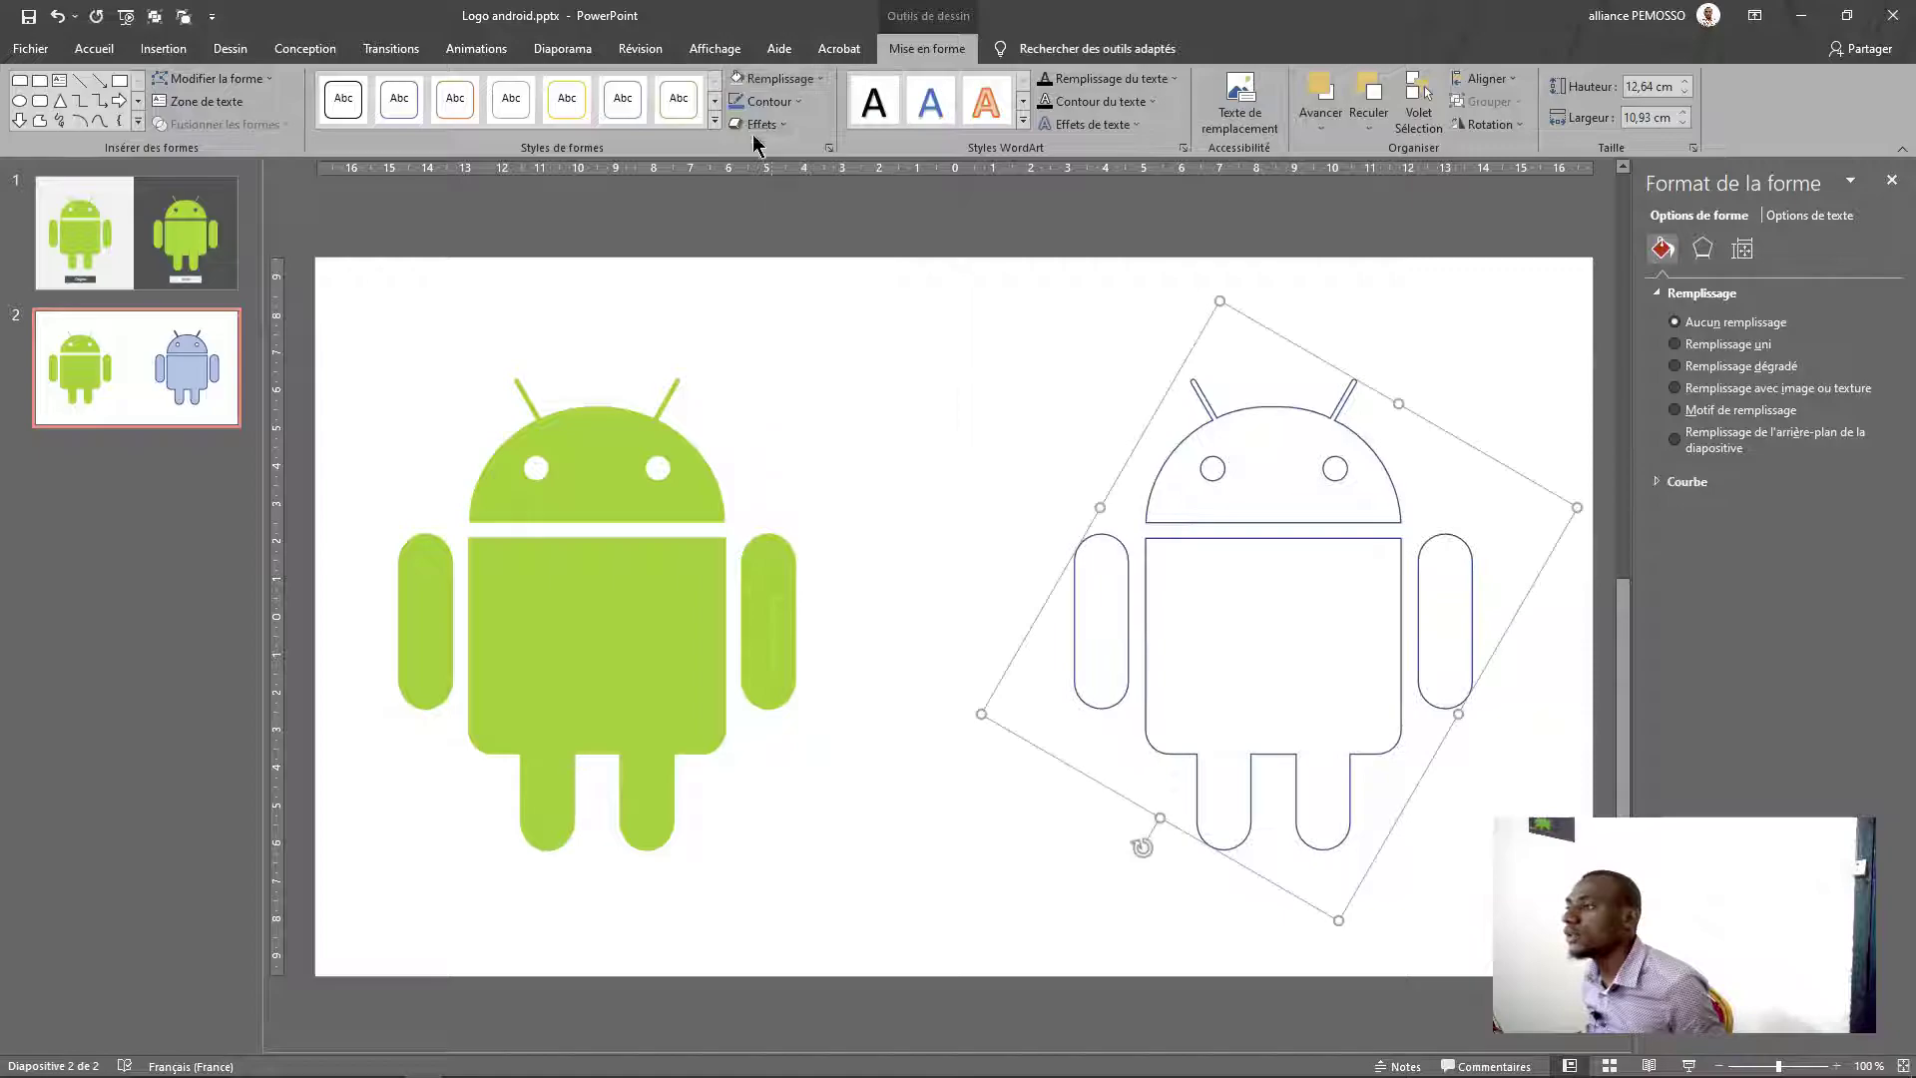
click(776, 79)
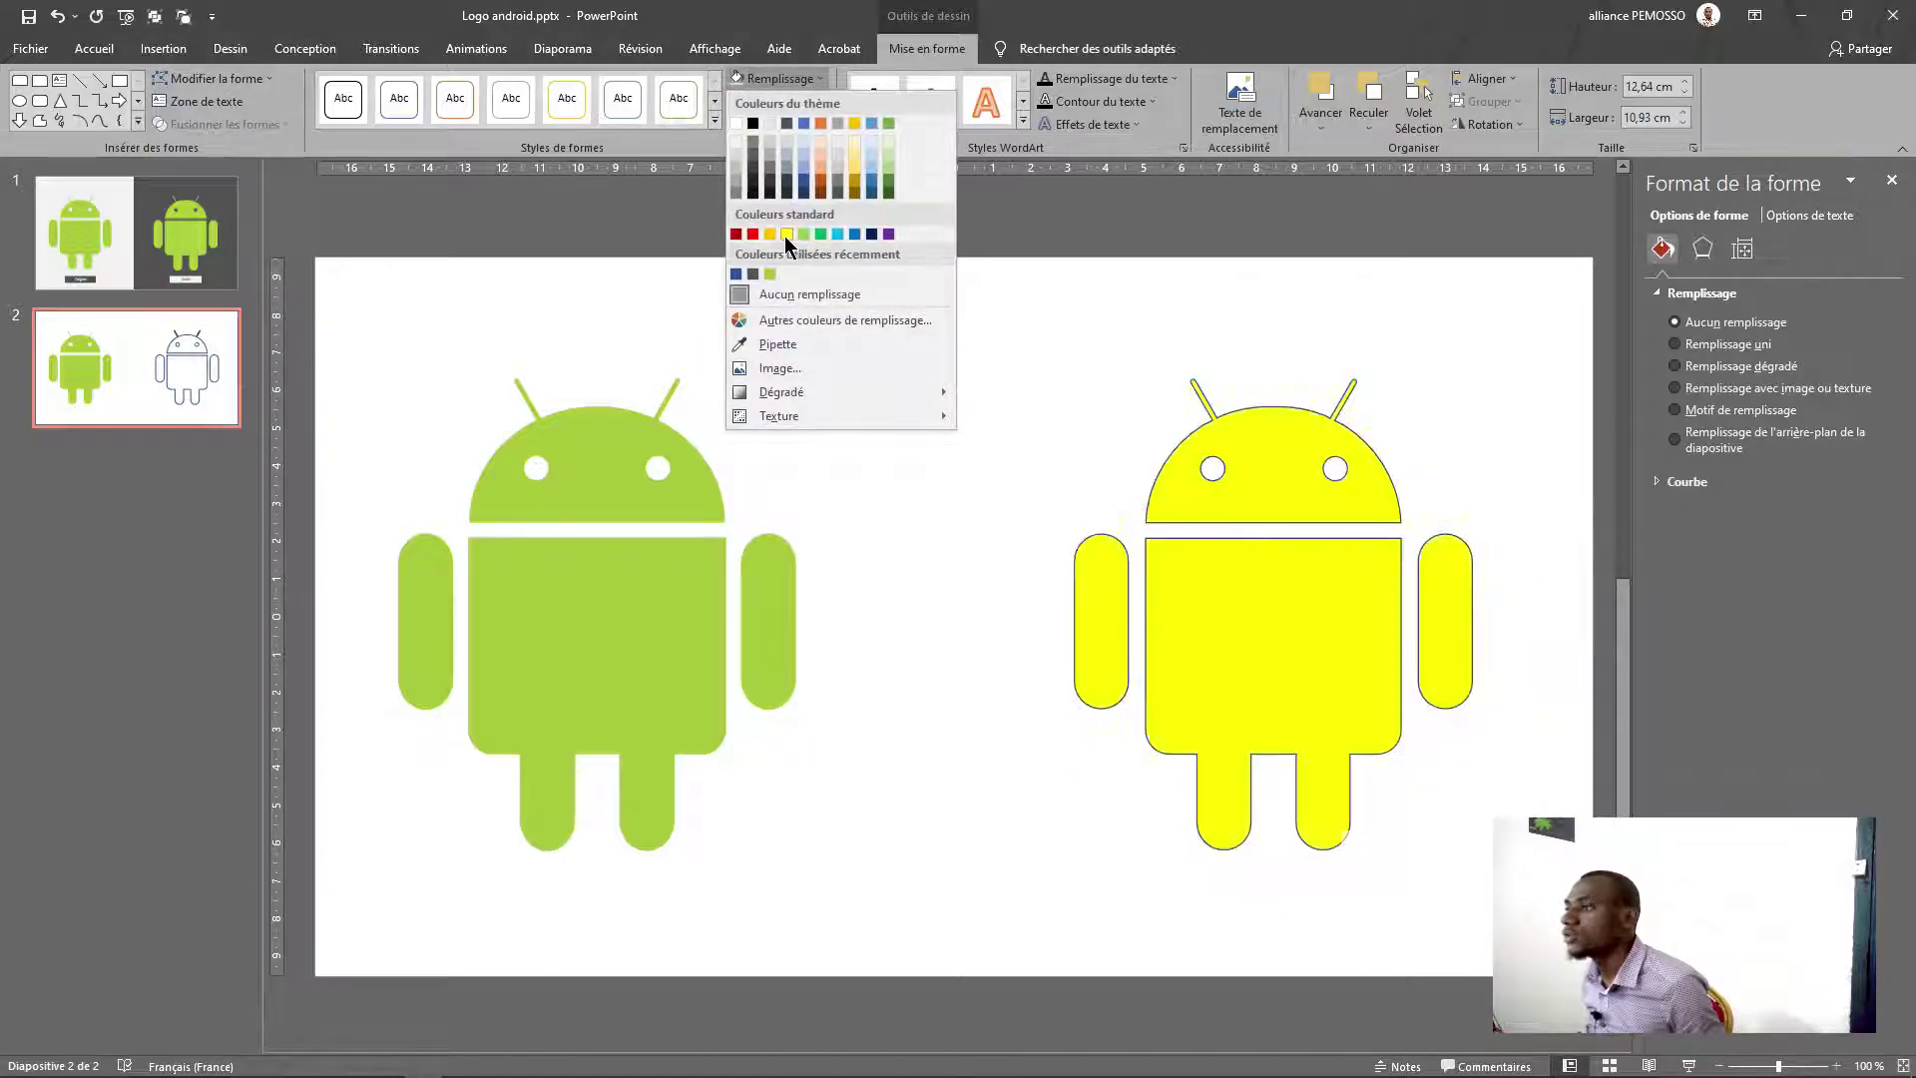
click(769, 273)
click(770, 102)
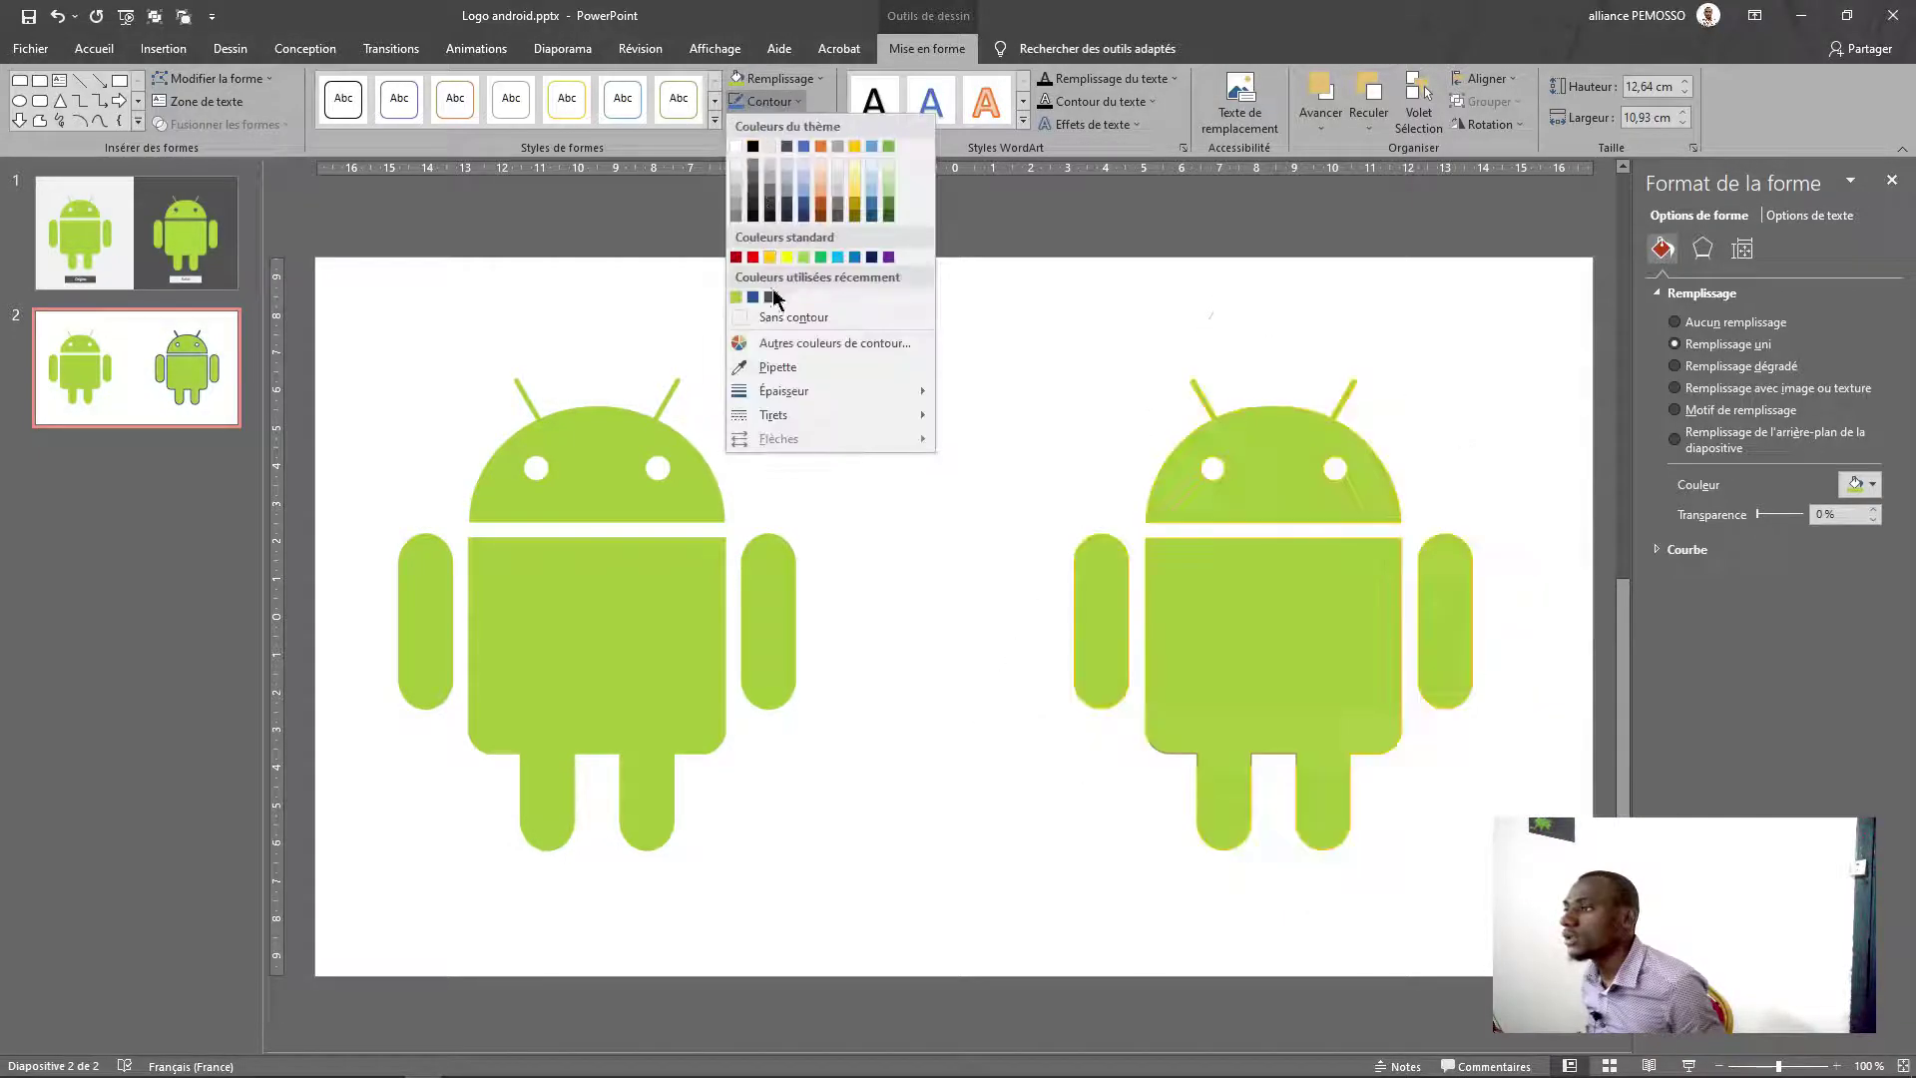
click(773, 312)
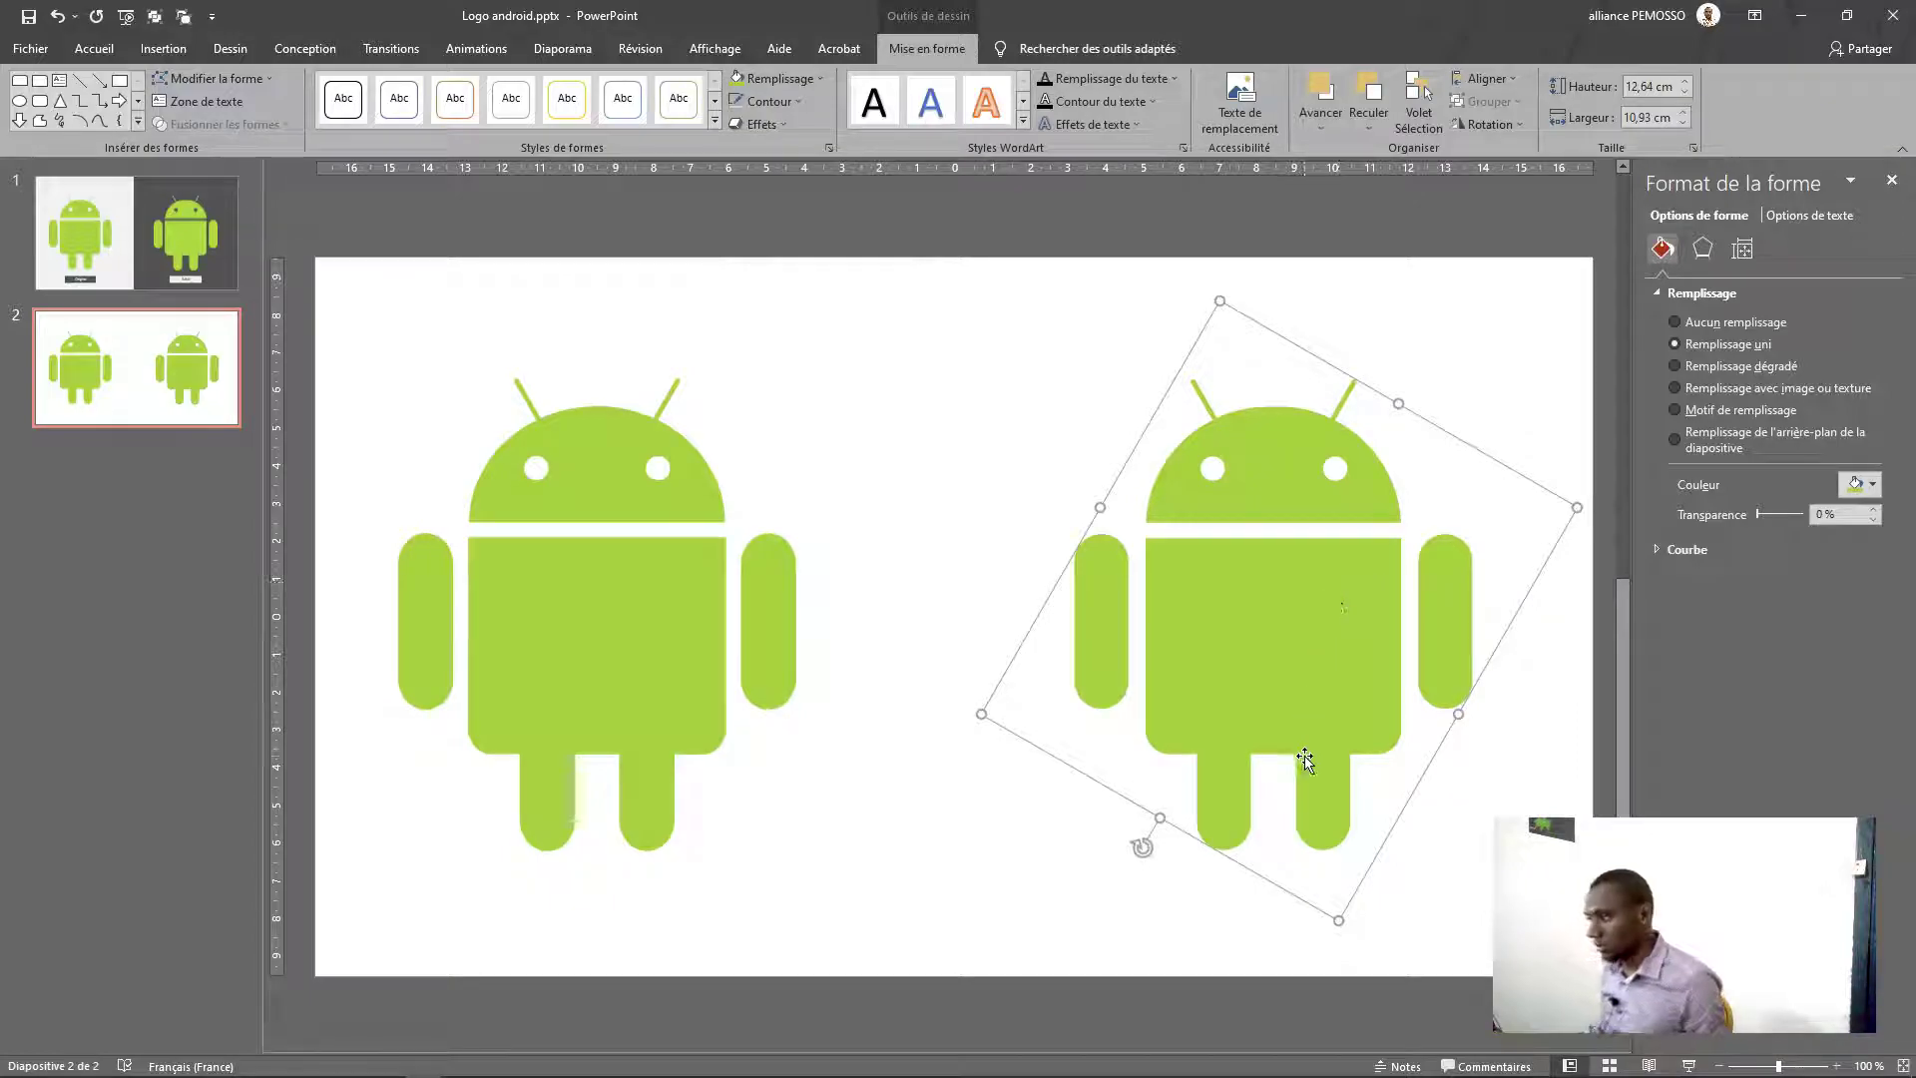